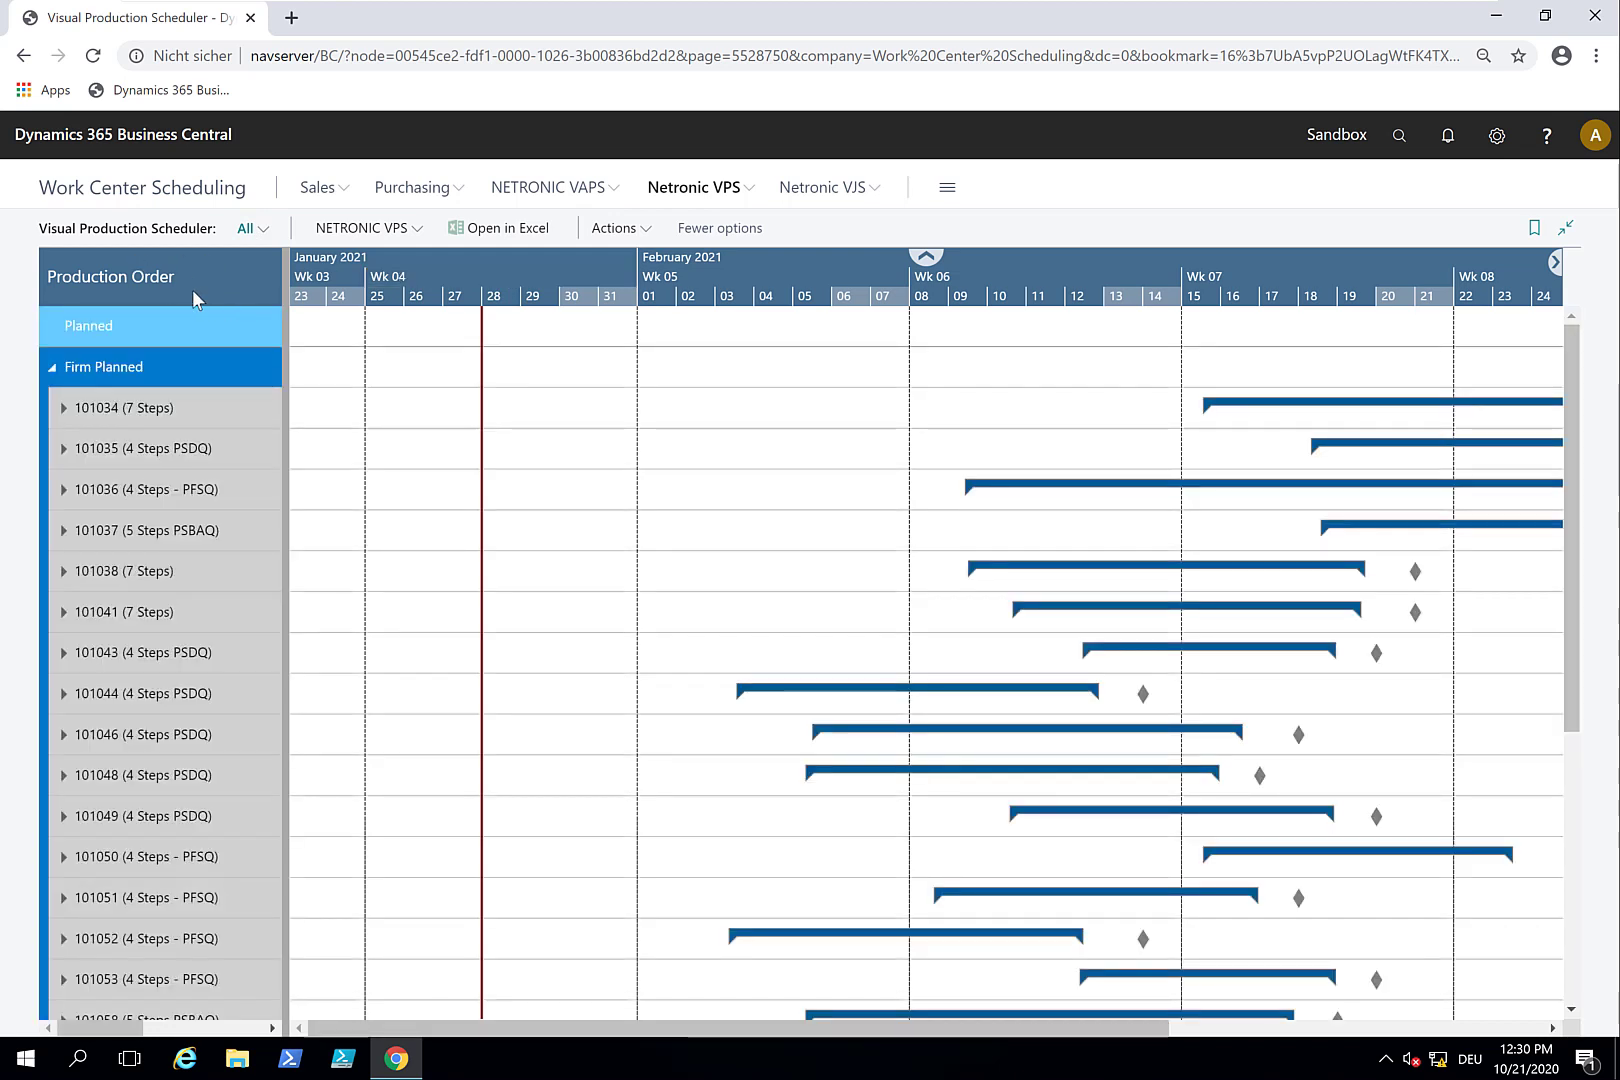
pyautogui.scroll(-2, 547, 293)
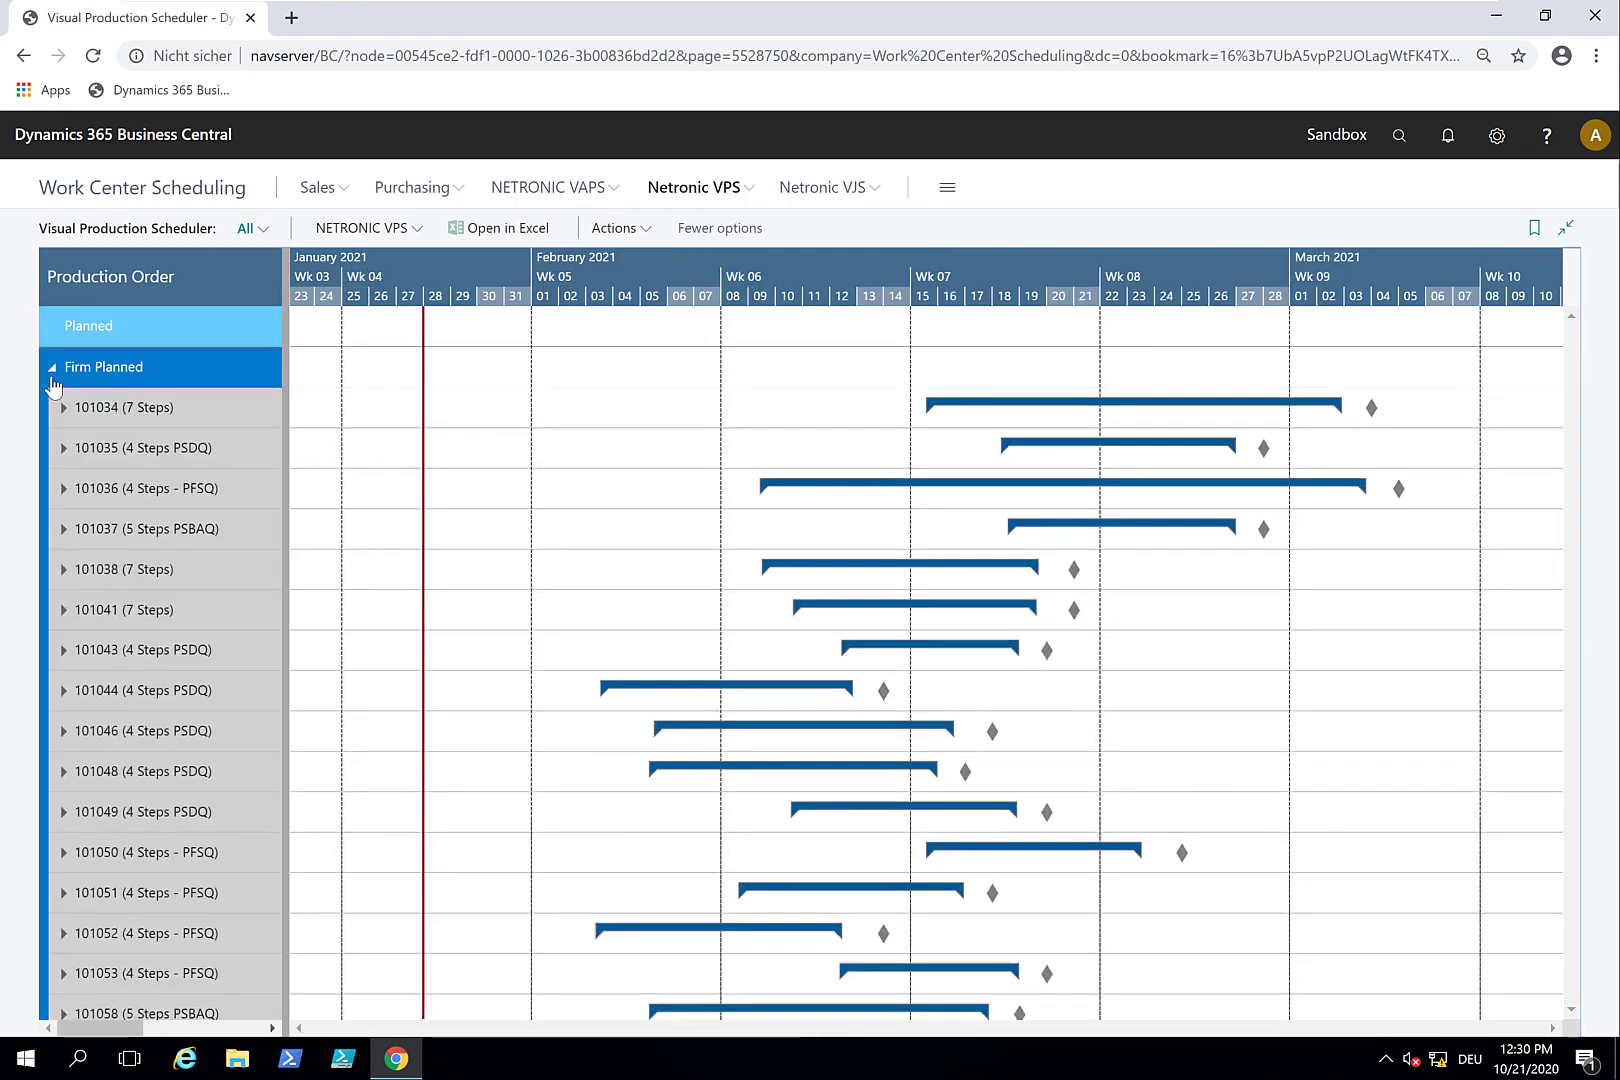
# - Collapse and re-expand the Firm Planned group, then close order 101034's card
pyautogui.click(53, 368)
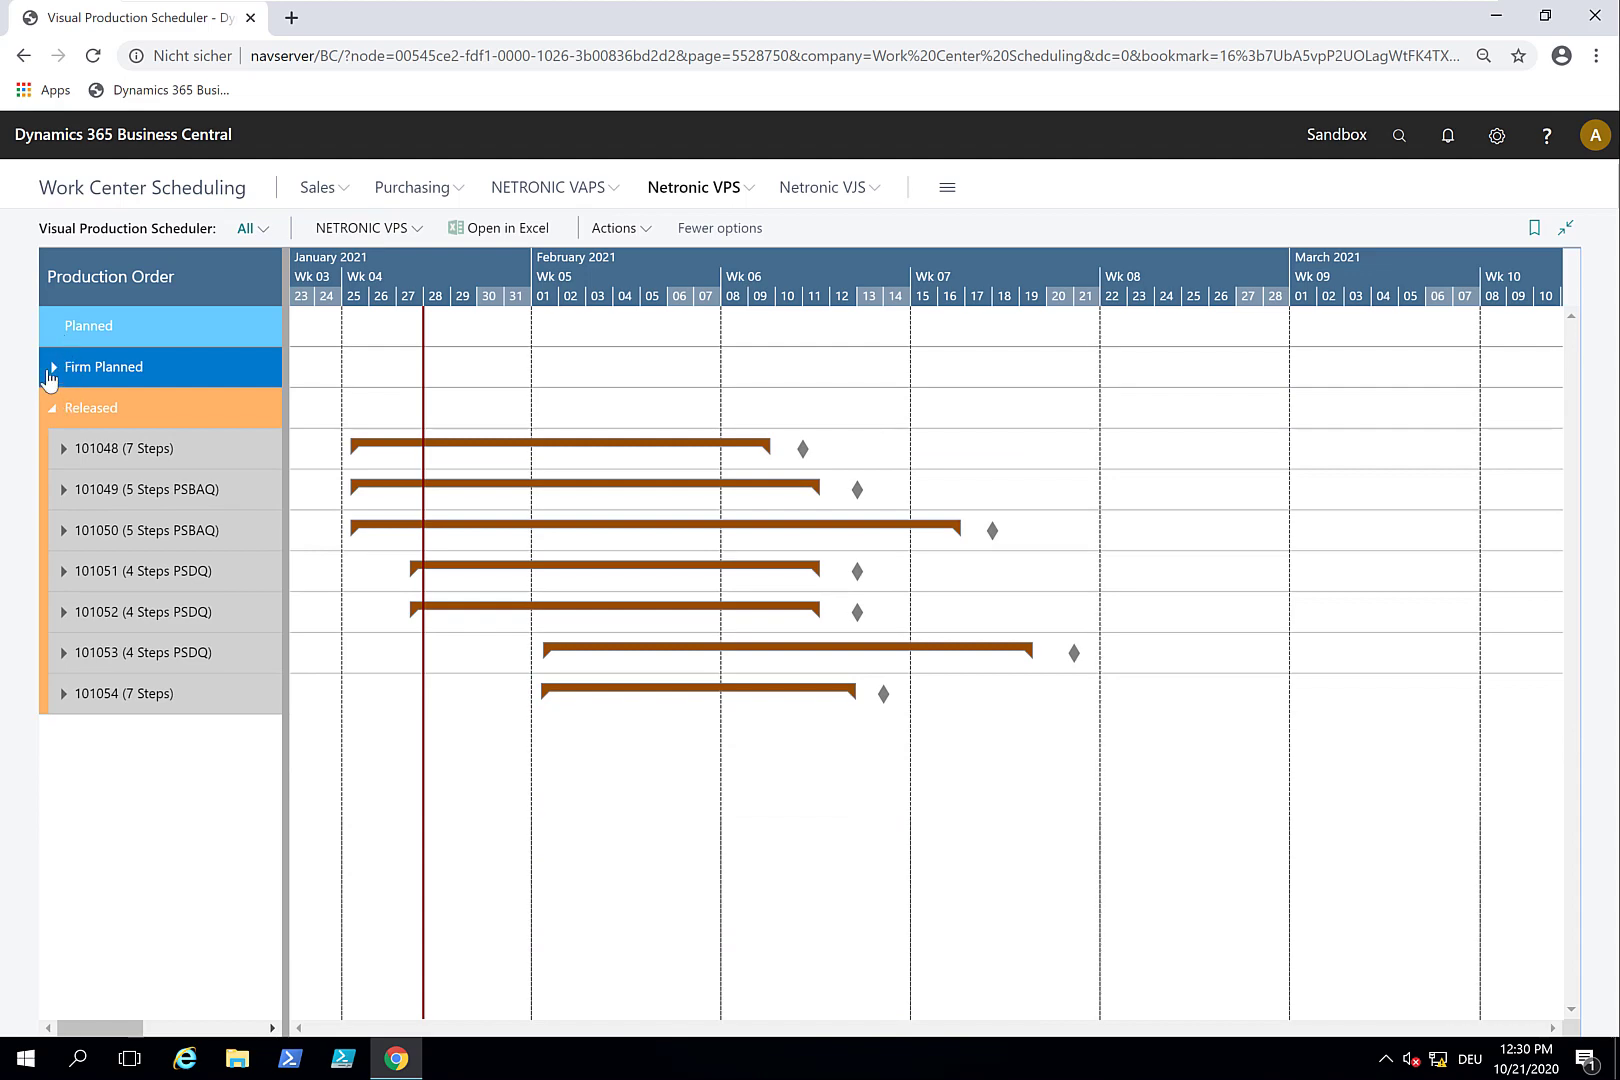
pyautogui.click(52, 368)
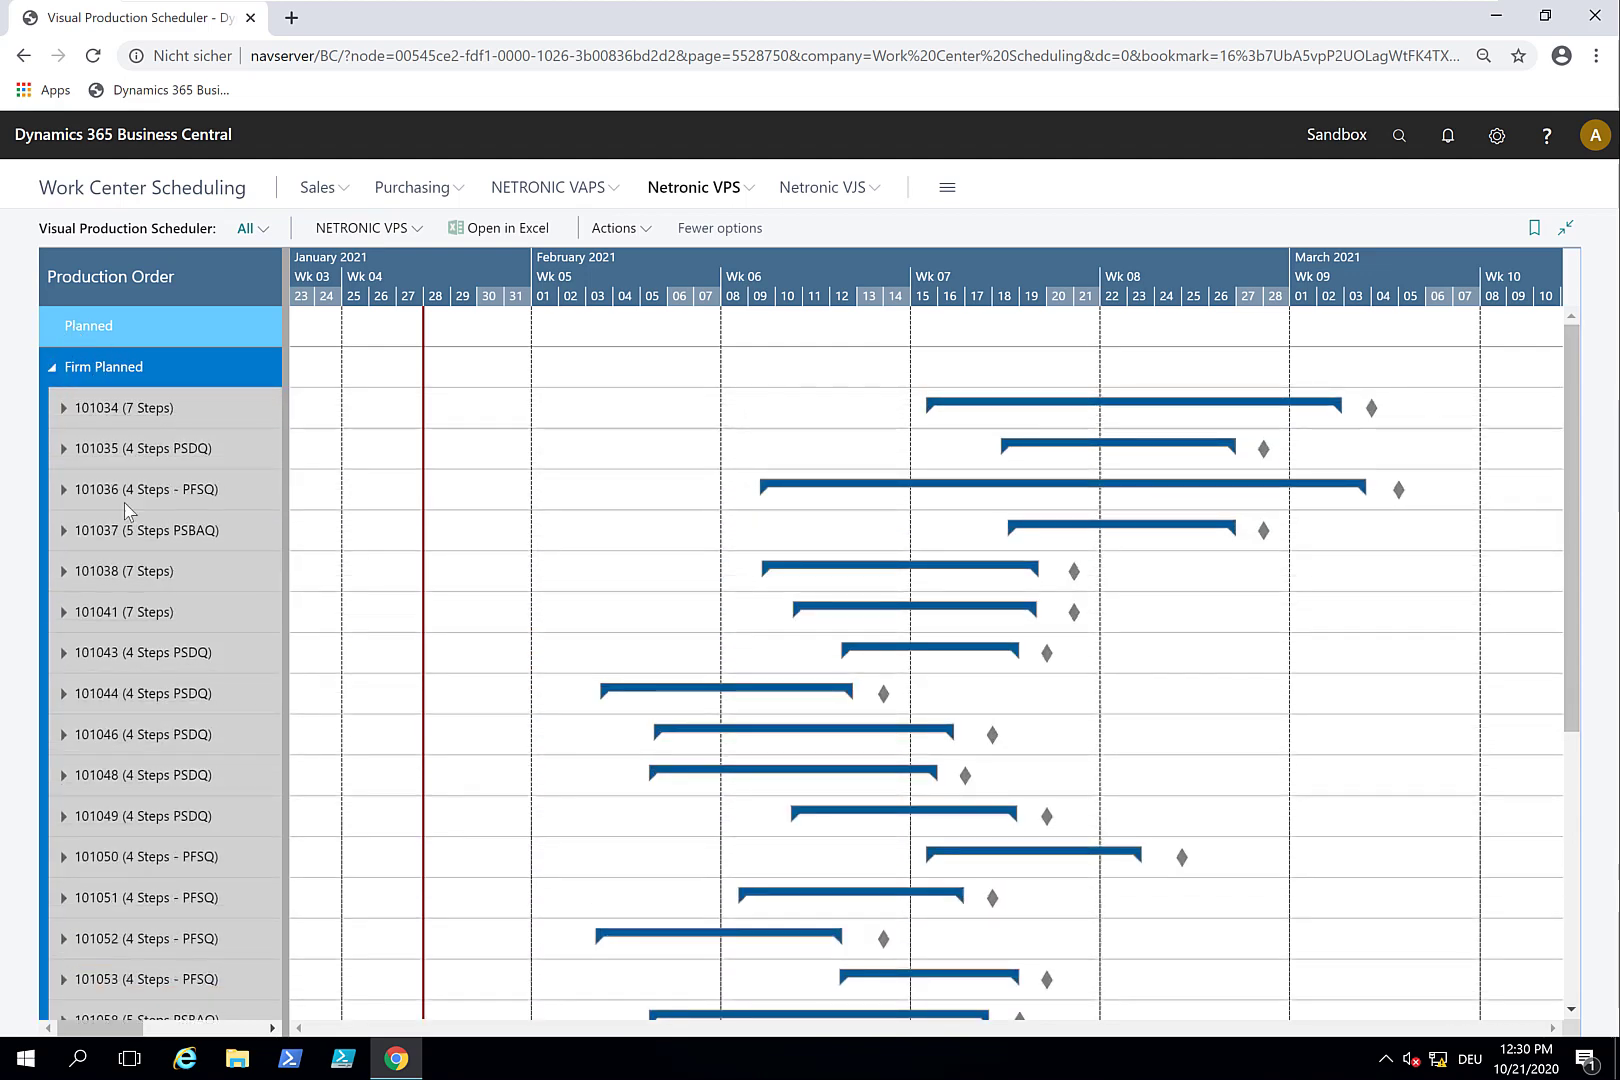
pyautogui.scroll(-4, 215, 769)
pyautogui.scroll(-2, 215, 769)
pyautogui.scroll(6, 320, 603)
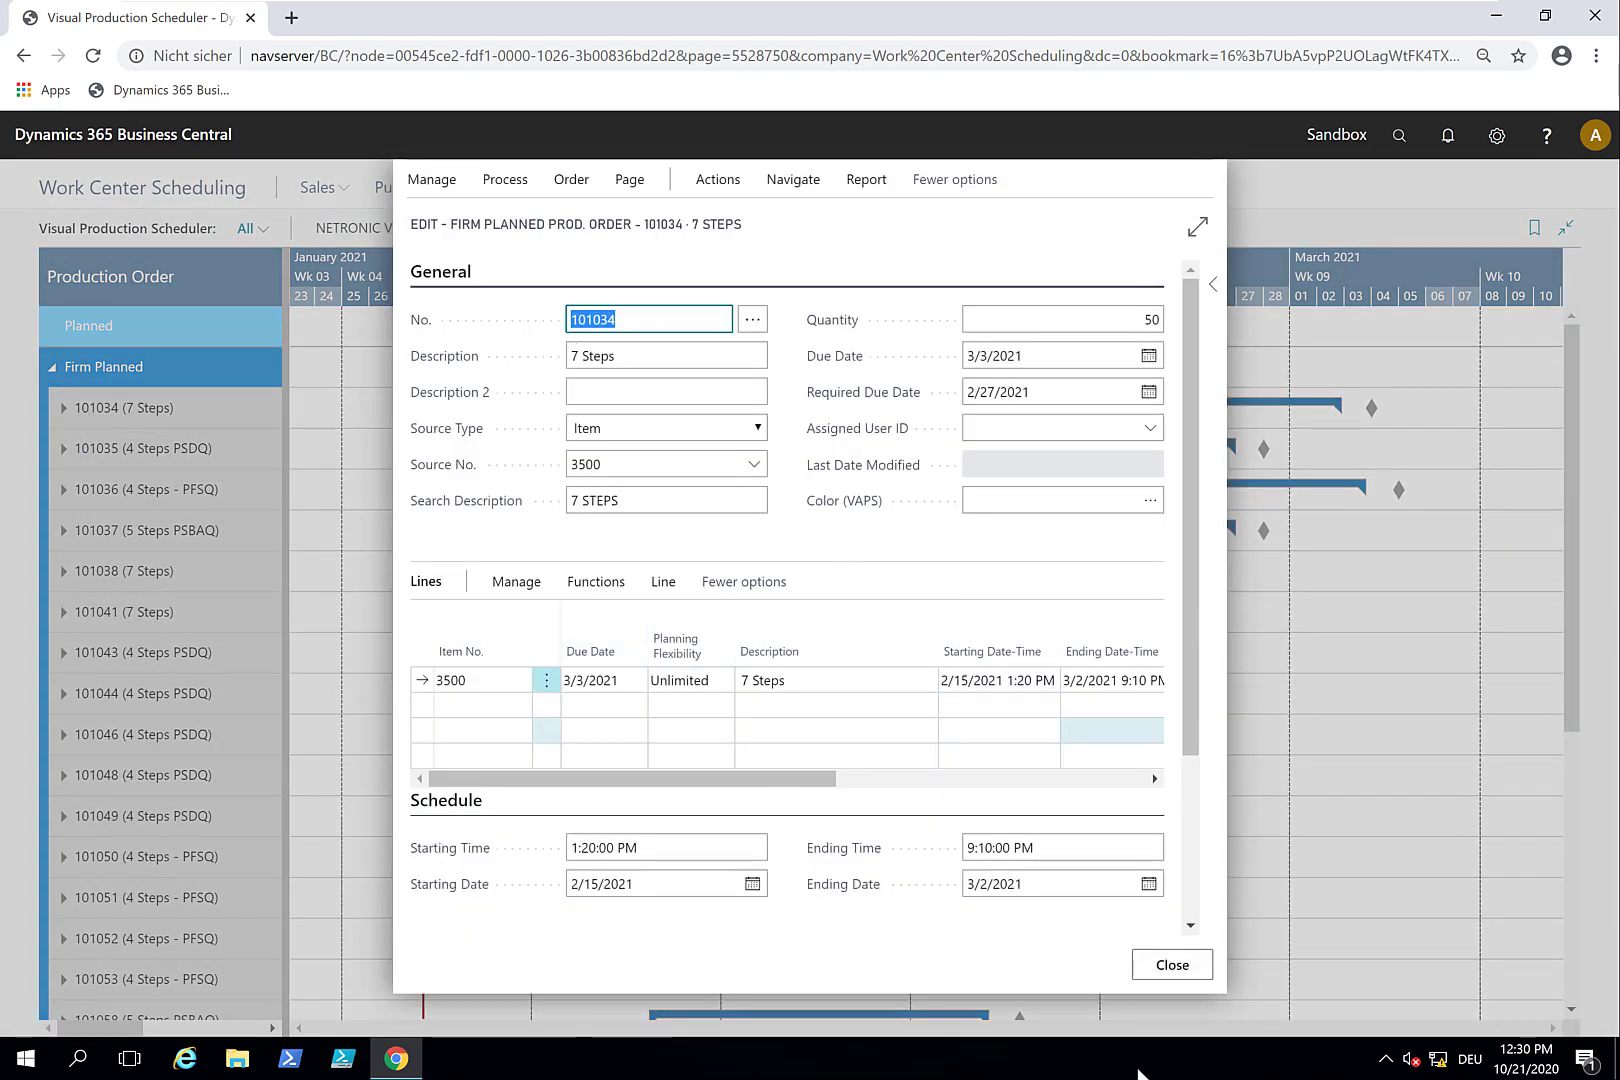
pyautogui.click(1172, 965)
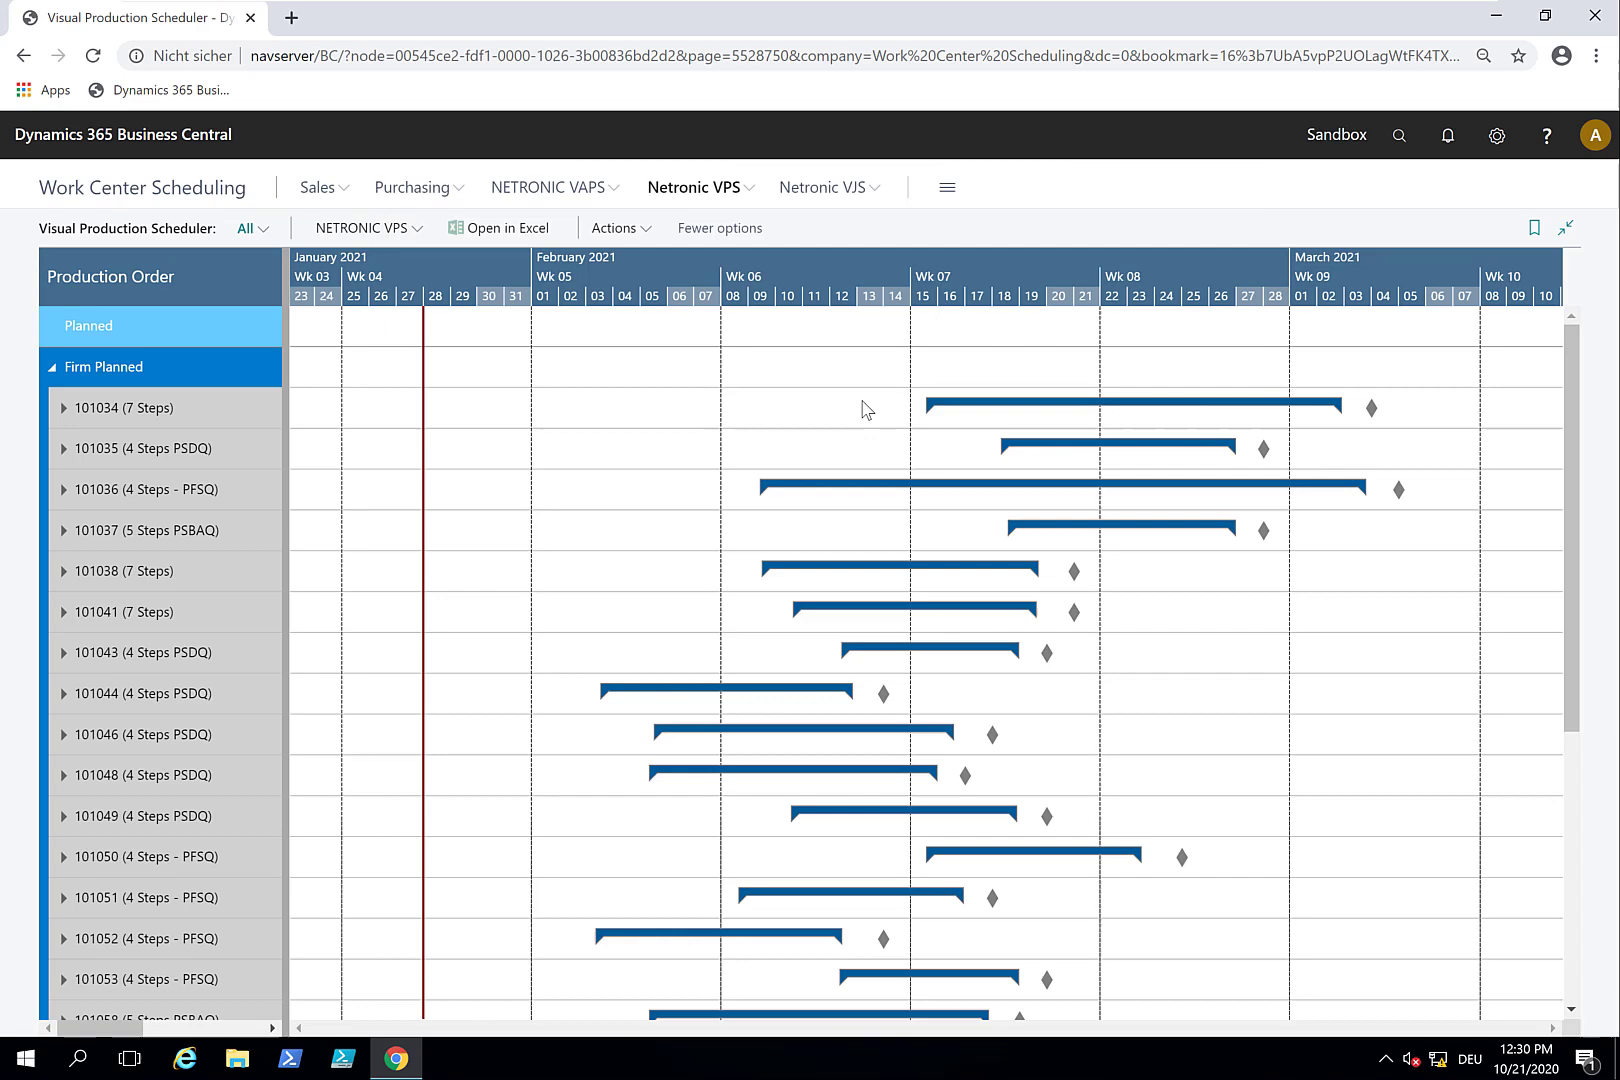
# - Expand order 101034 and its line 10000 to reveal operations 10 through 70
pyautogui.click(63, 407)
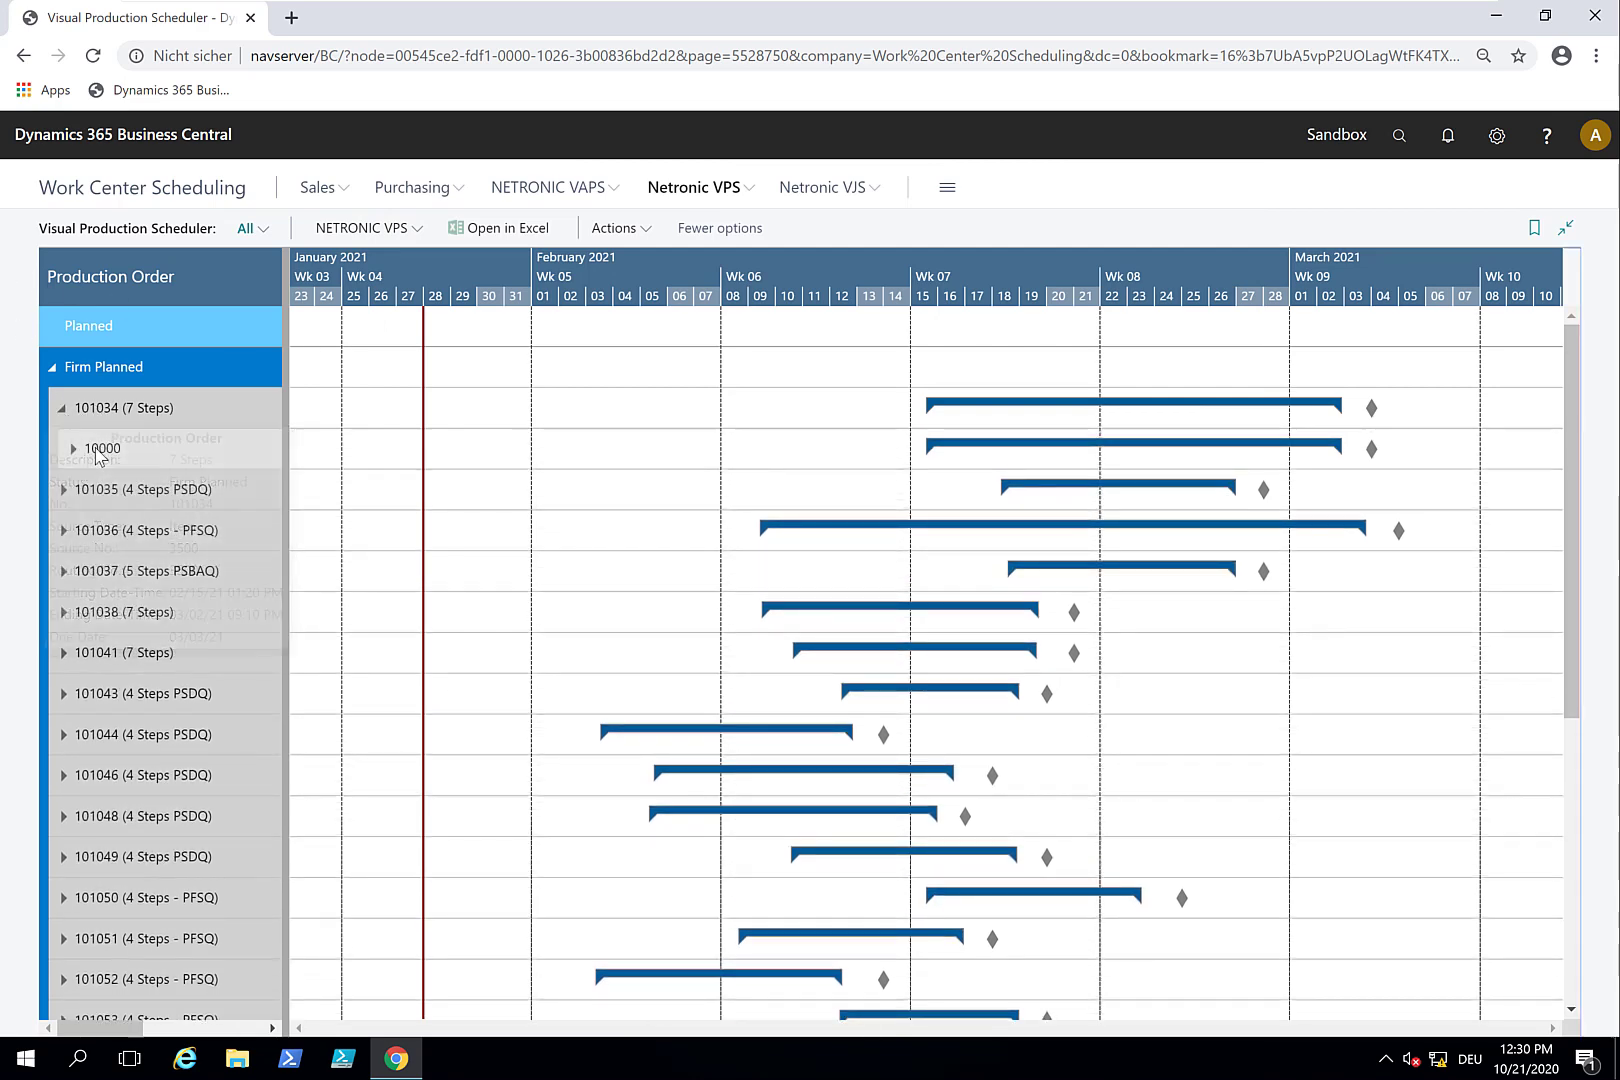
pyautogui.moveTo(101, 448)
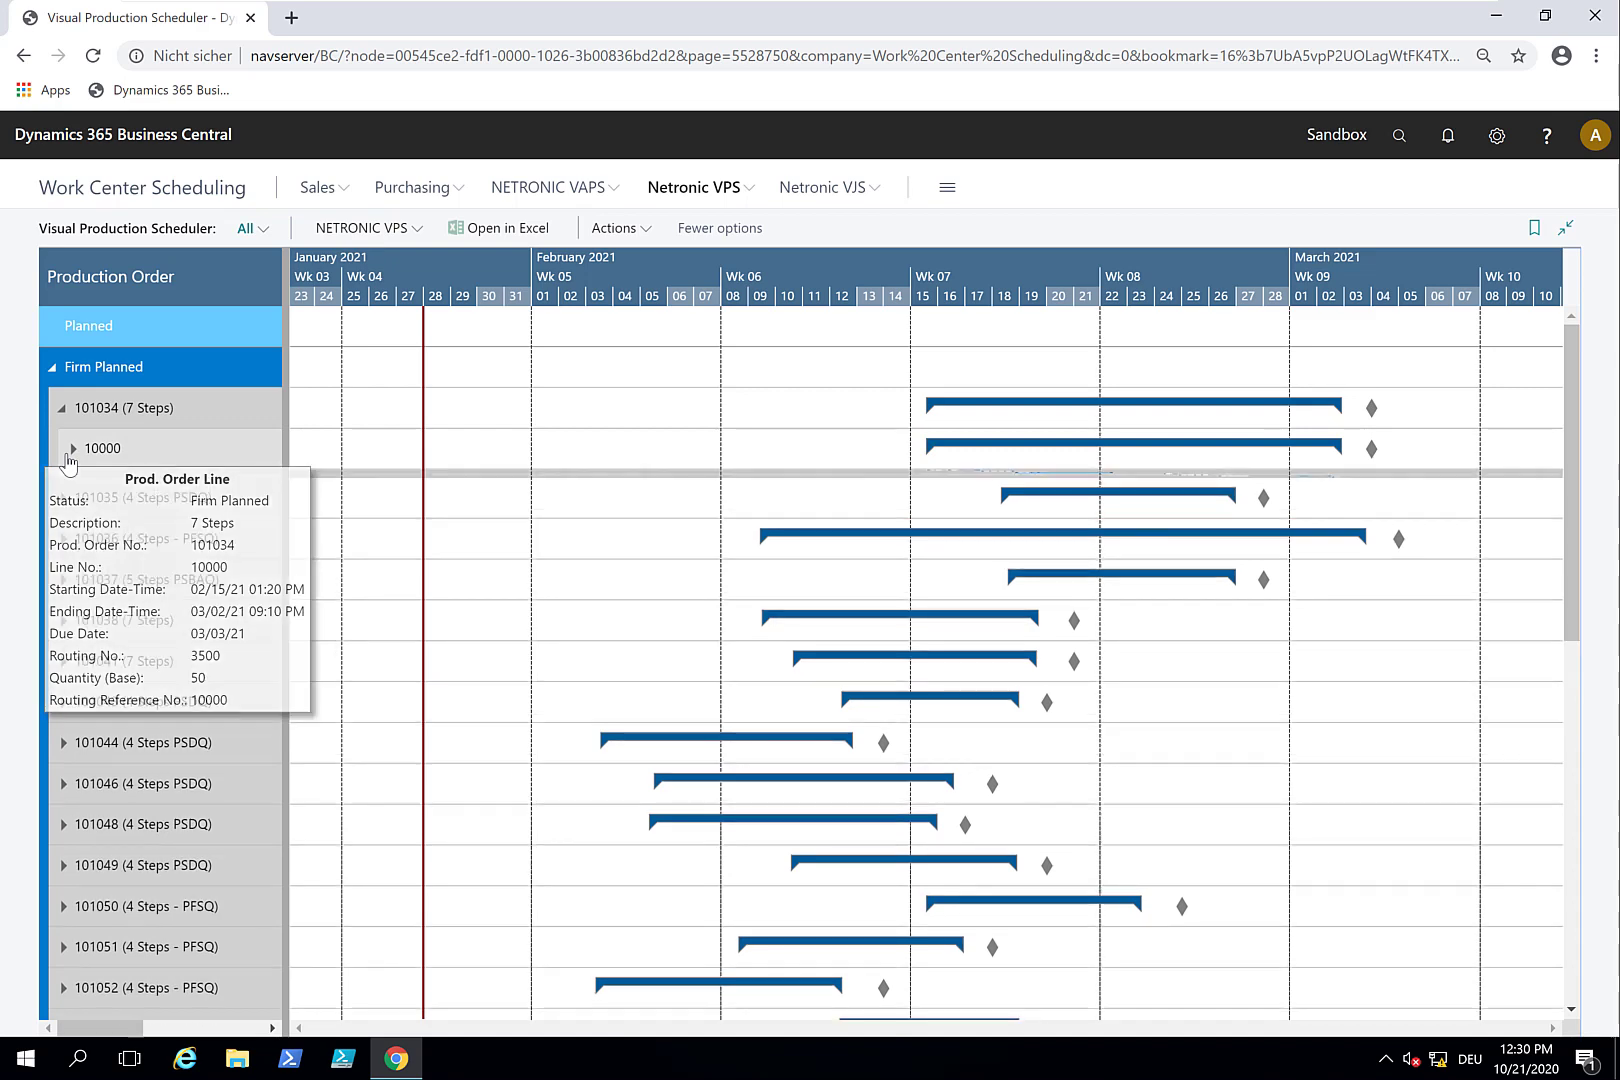
pyautogui.click(72, 449)
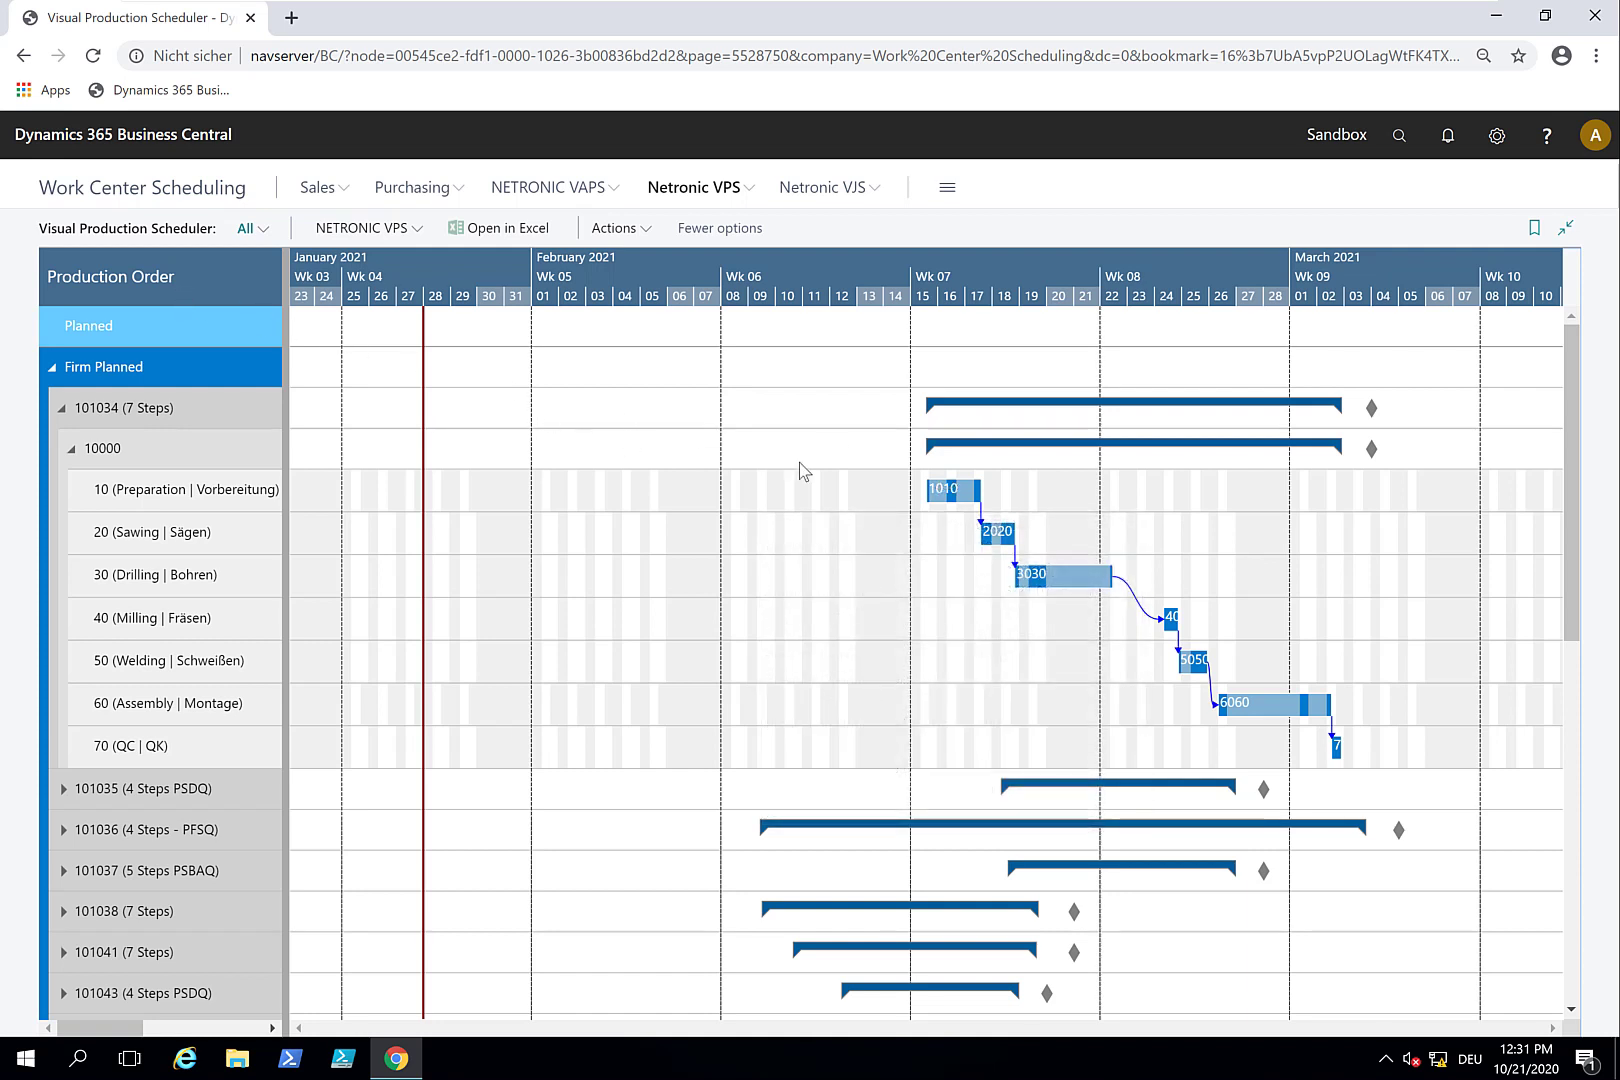
# - Switch the Preparation operation to the Operation Capacity View and select operation 10
pyautogui.rightClick(943, 488)
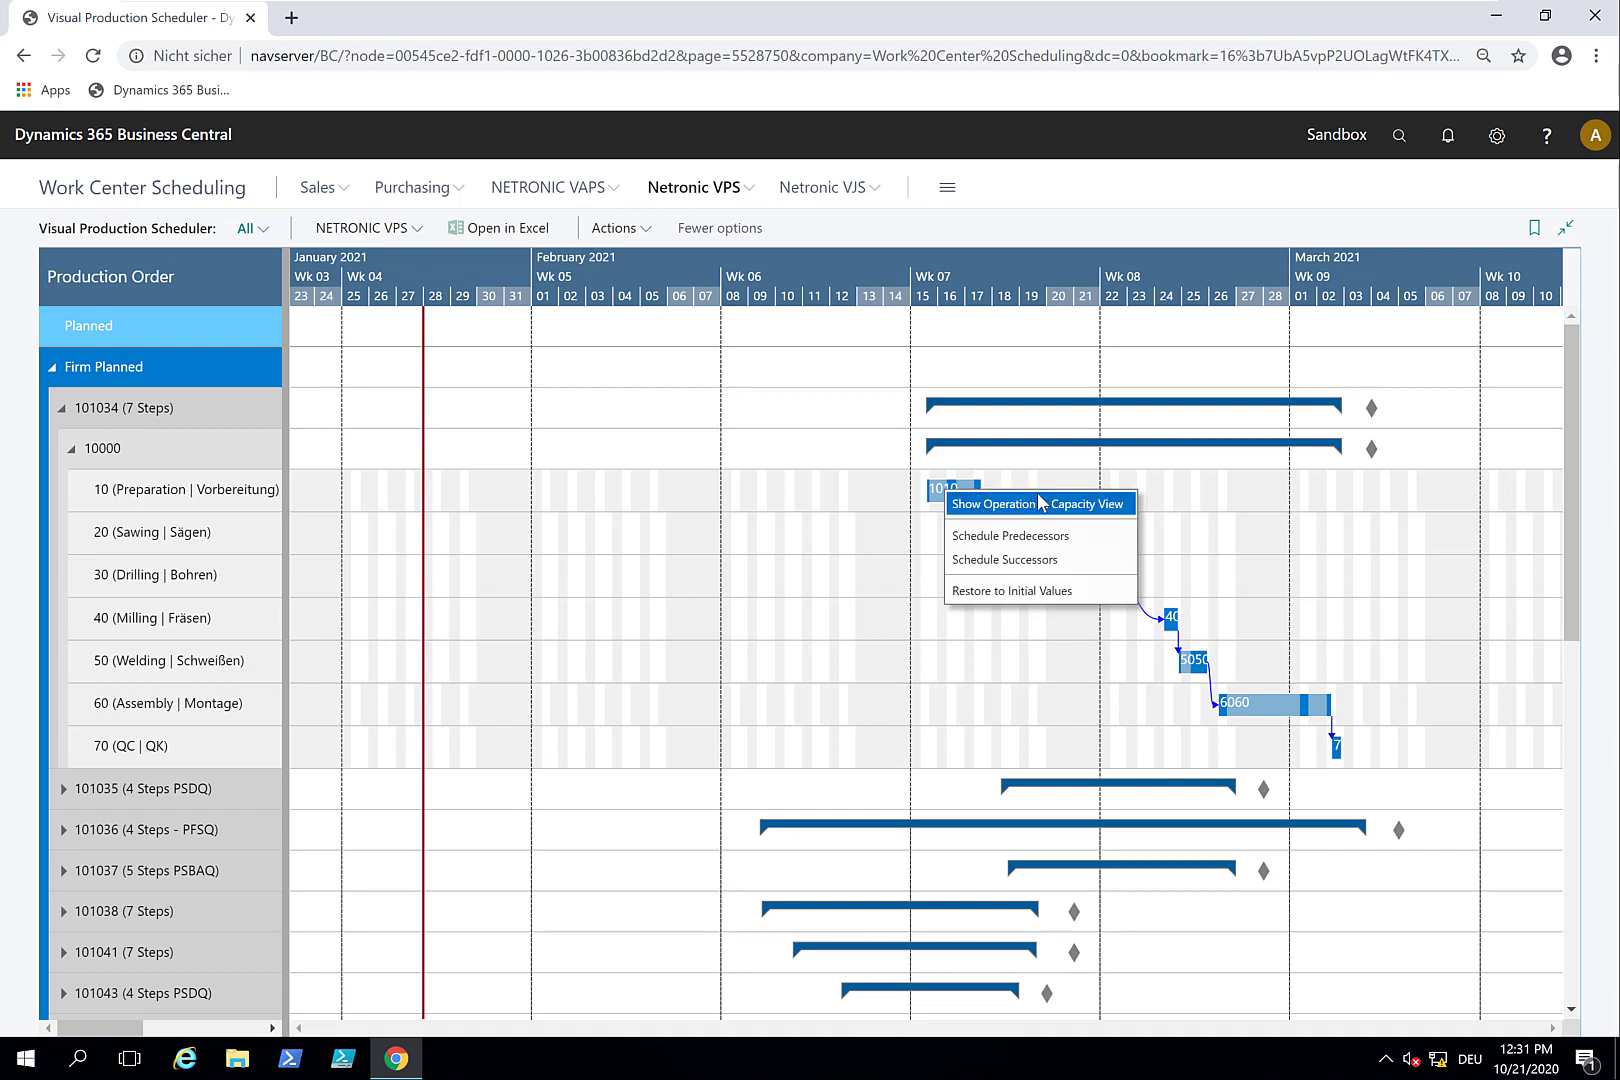
pyautogui.click(986, 505)
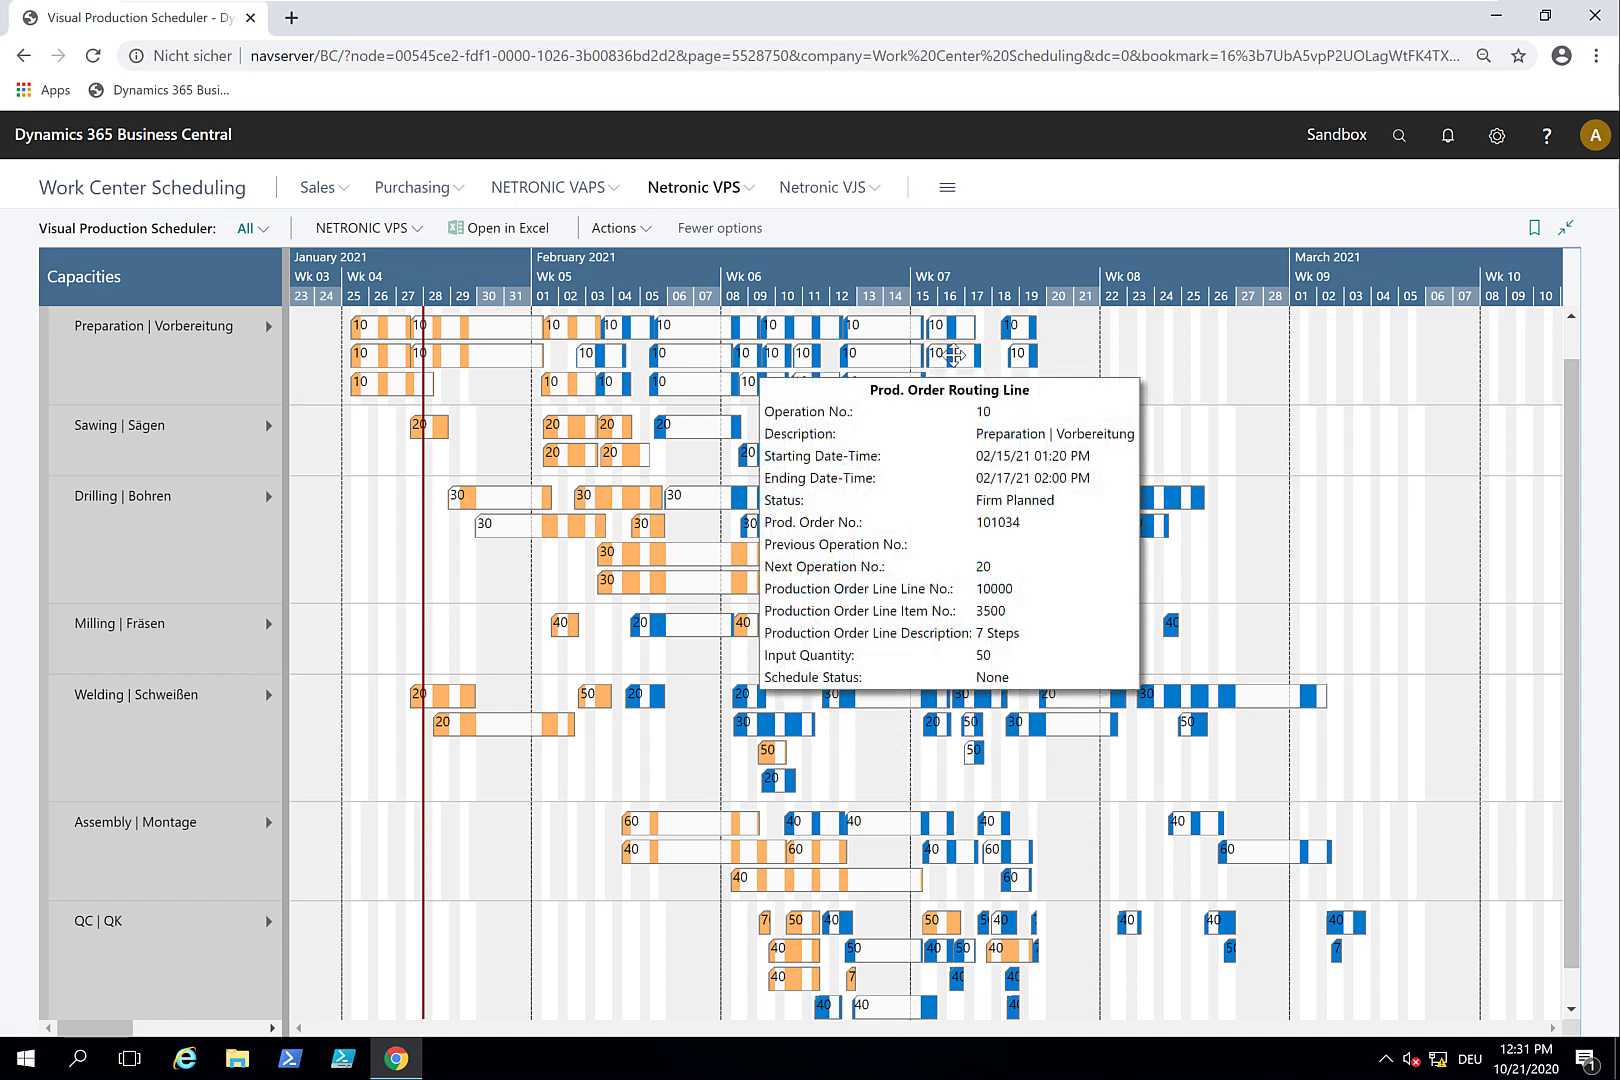
pyautogui.click(956, 355)
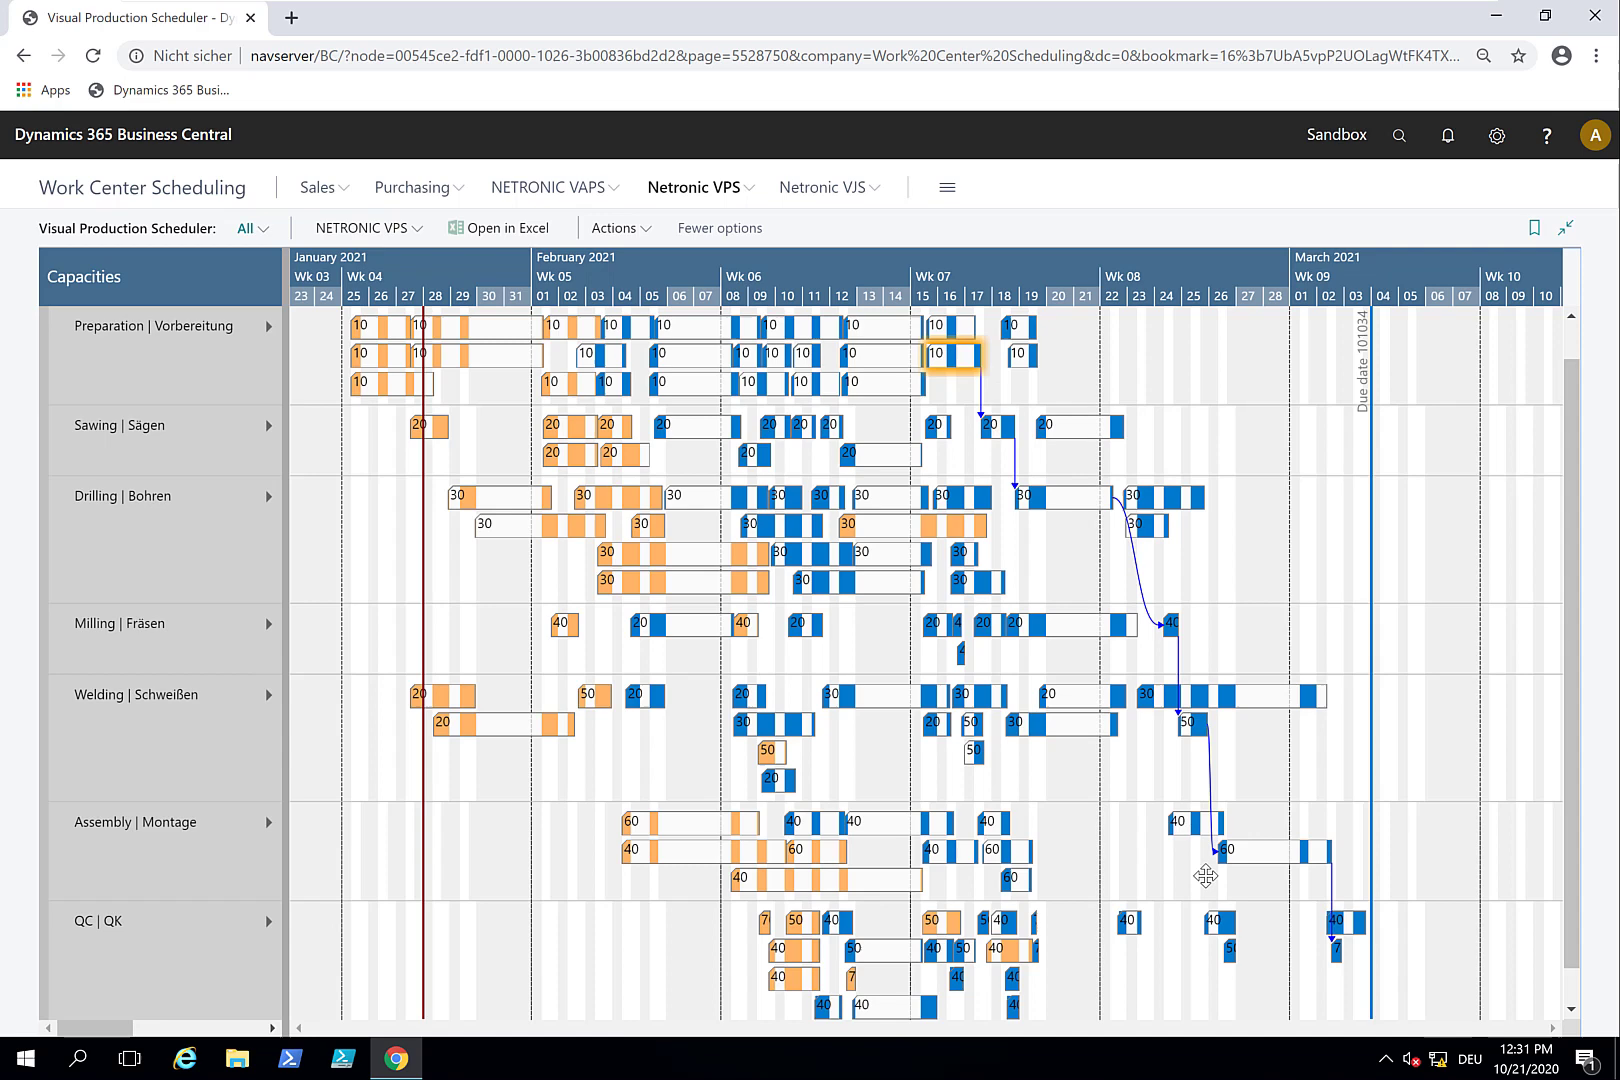
# - Open and close the Preparation and Welding work center cards
pyautogui.moveTo(153, 325)
pyautogui.doubleClick(124, 348)
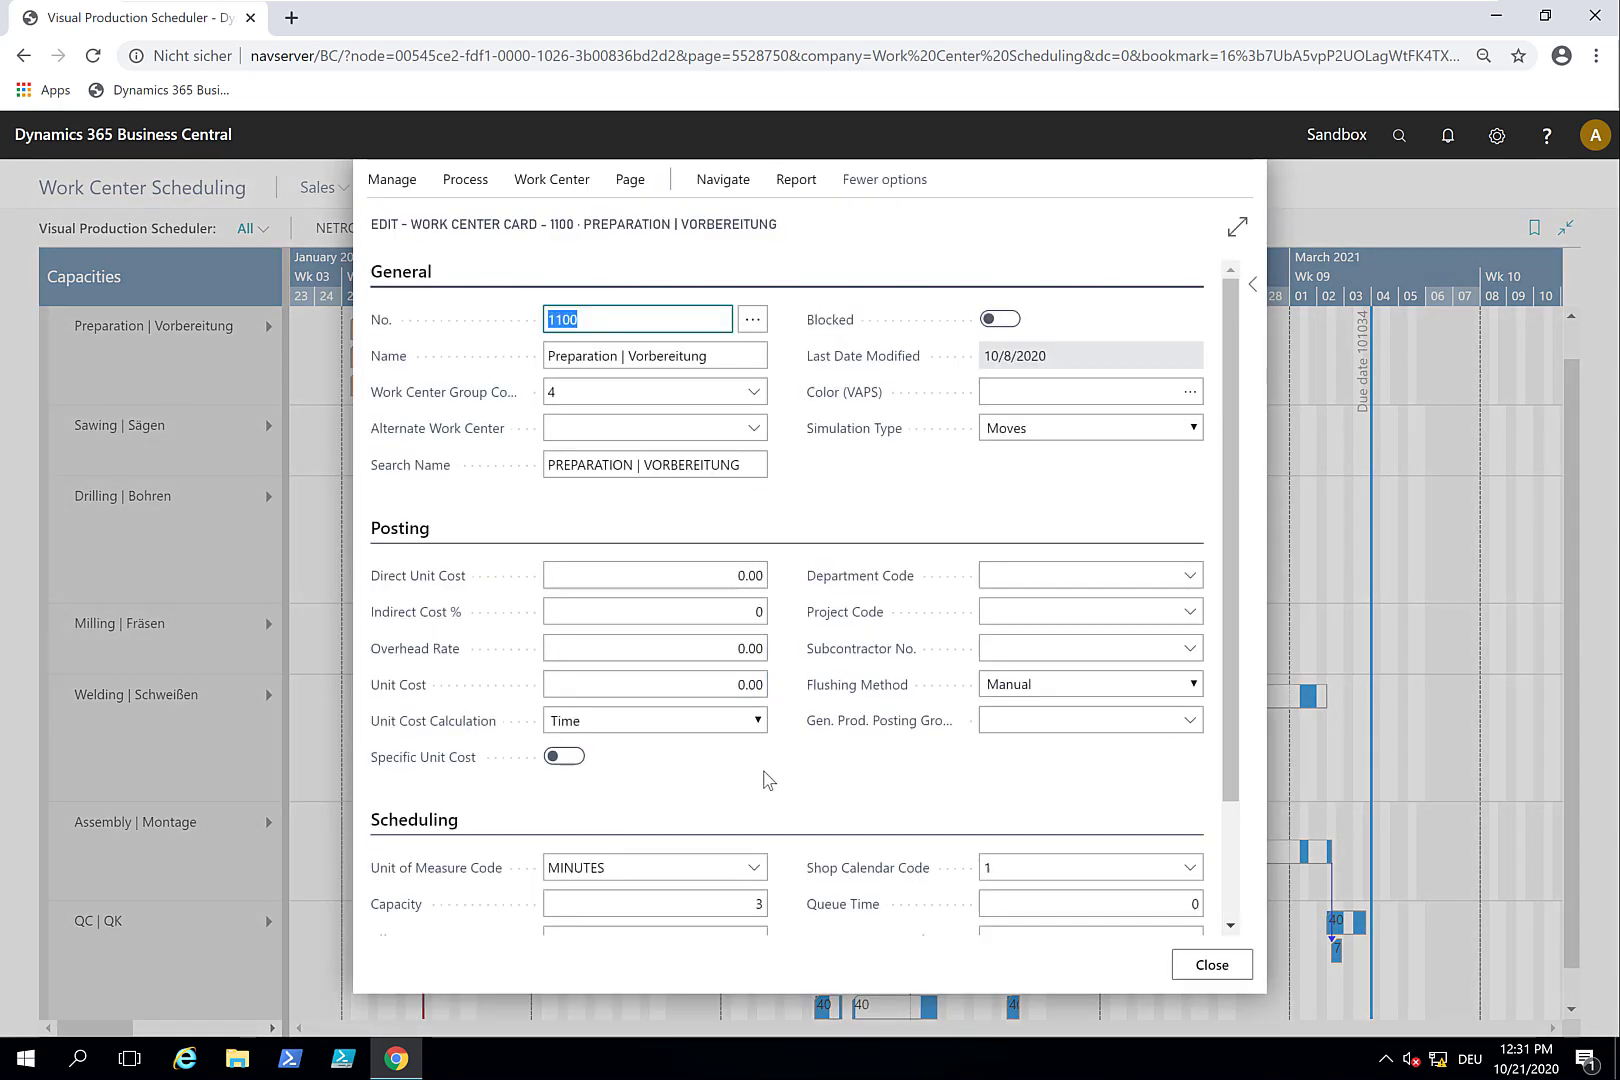
pyautogui.scroll(-1, 766, 780)
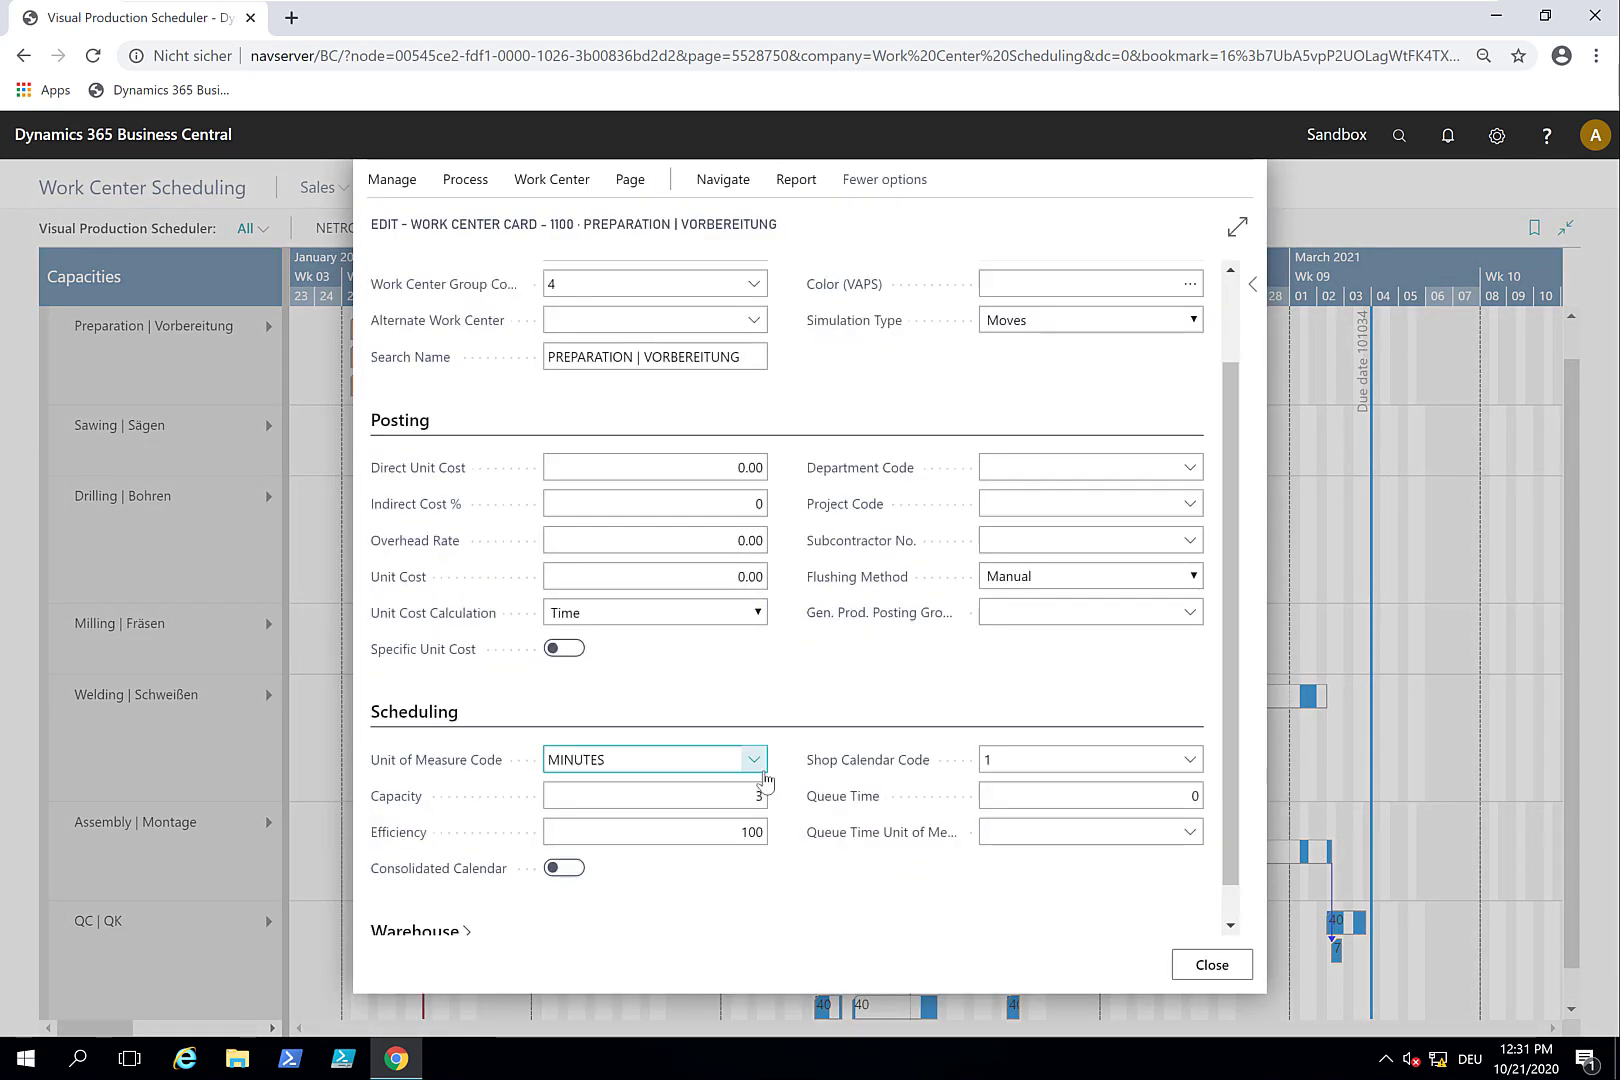
pyautogui.scroll(-1, 766, 780)
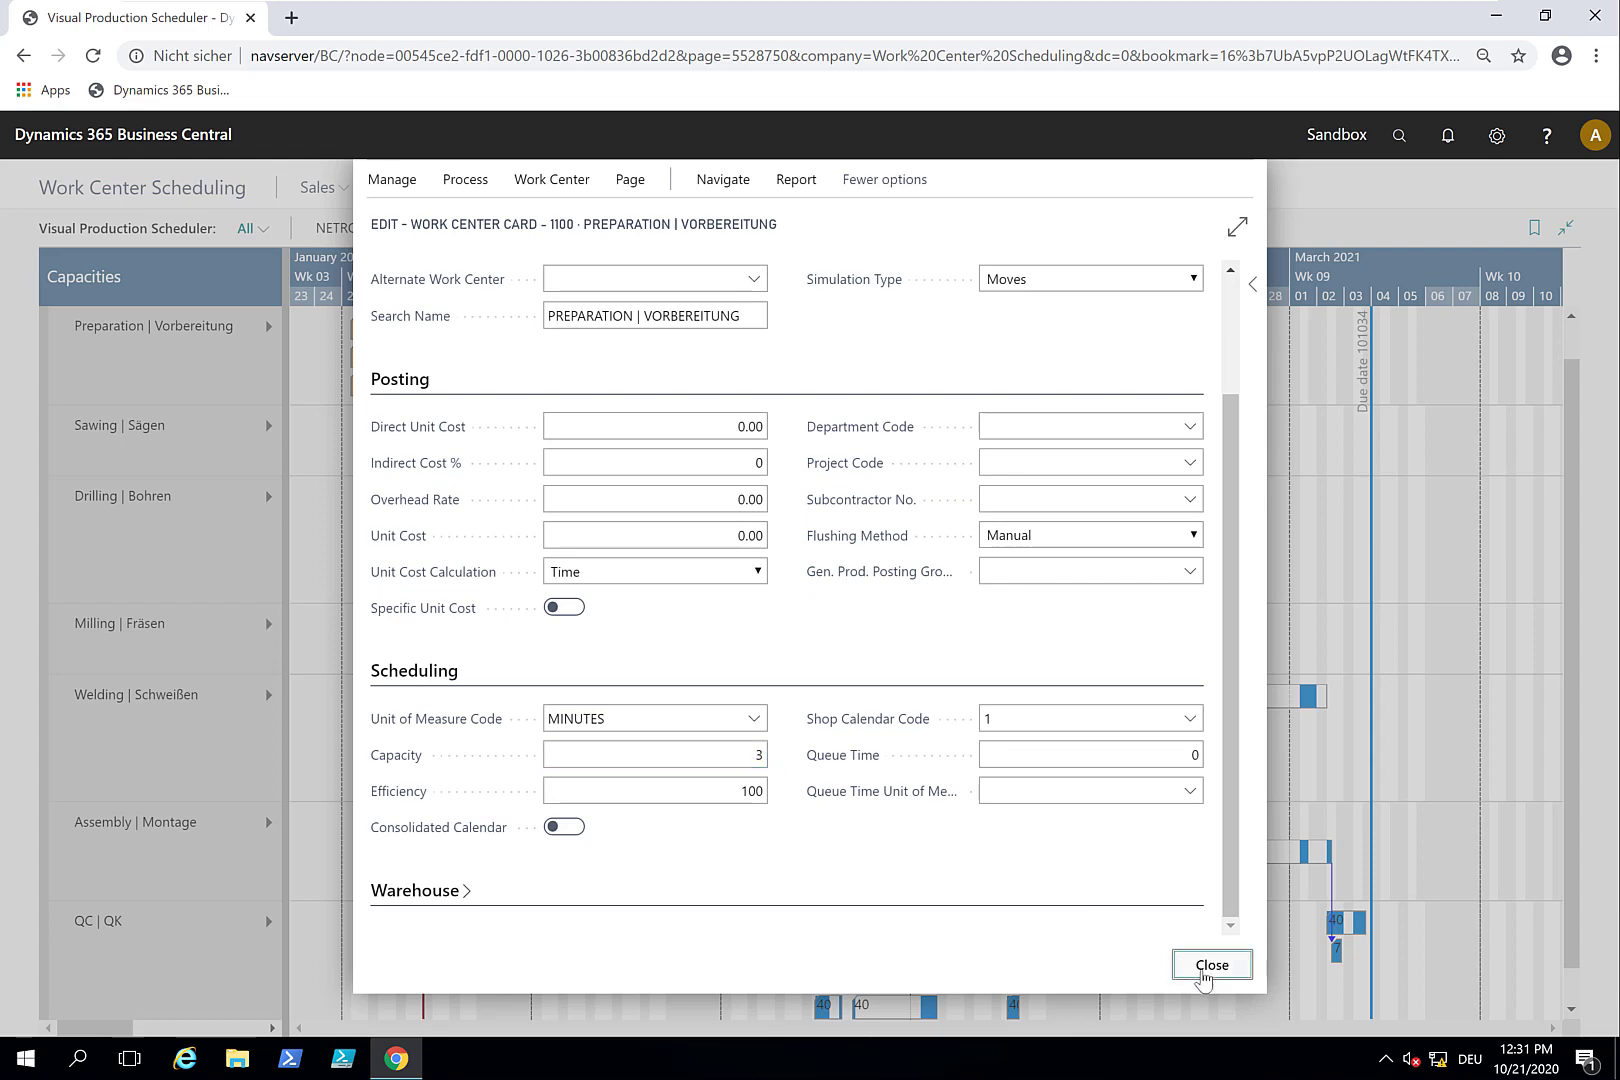
pyautogui.click(1210, 965)
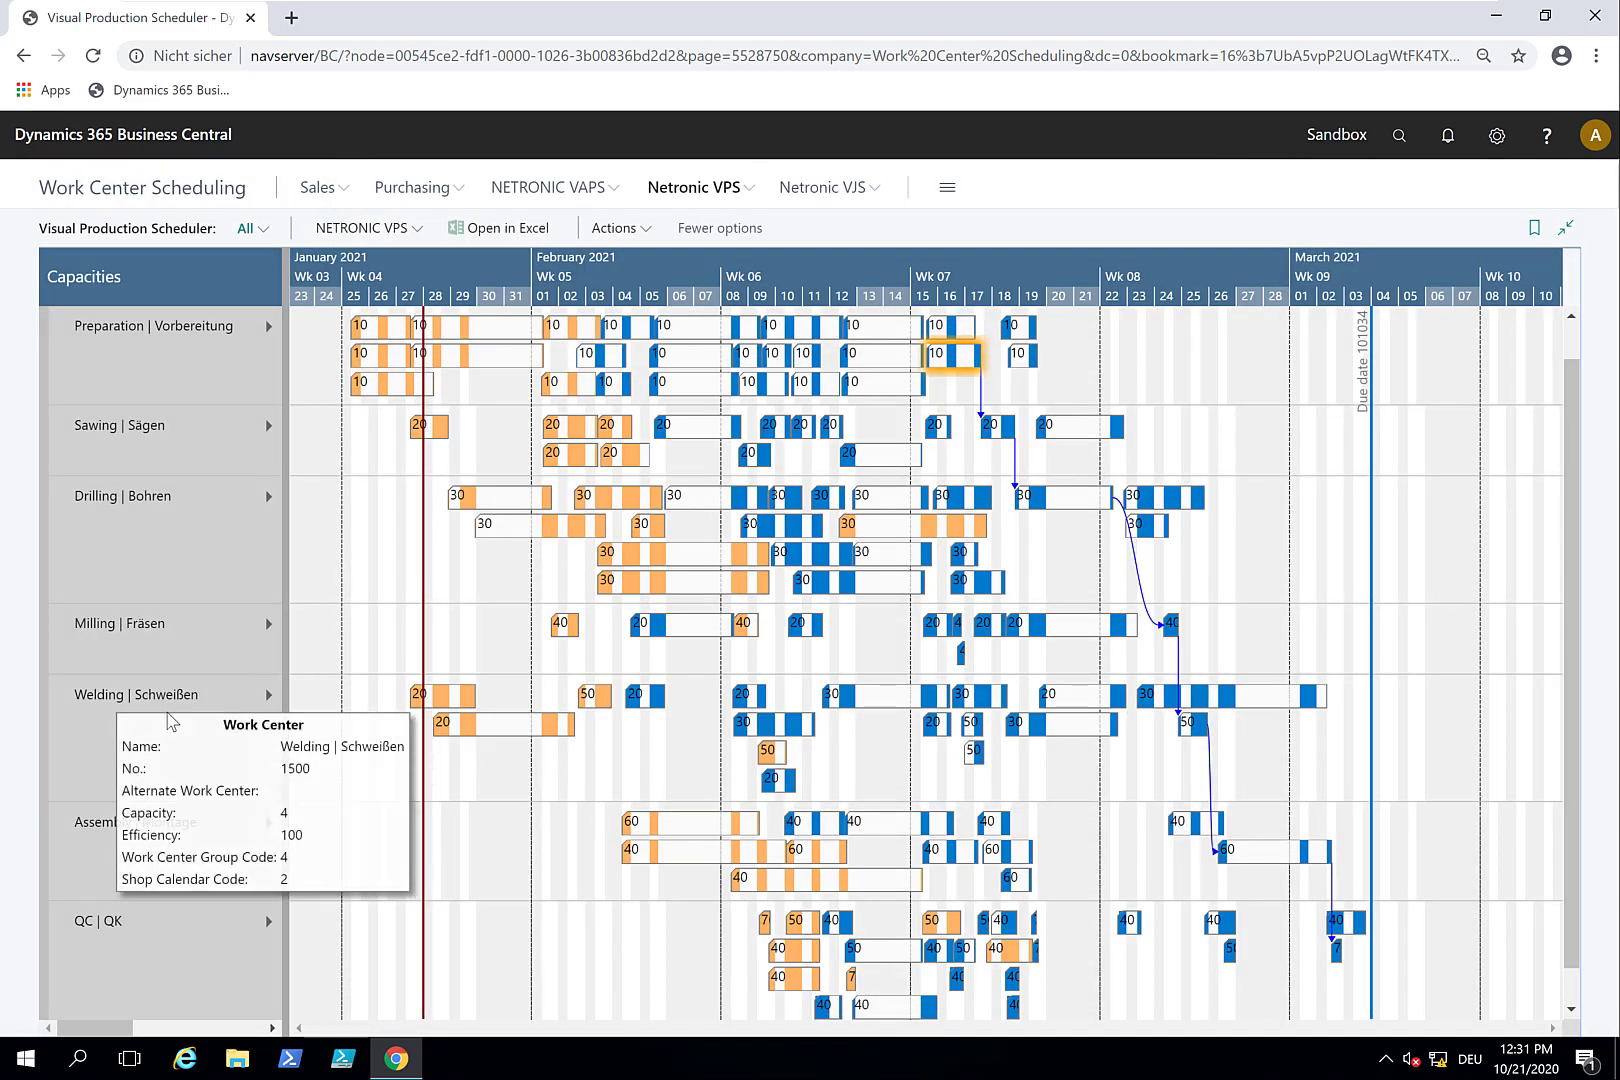
pyautogui.doubleClick(168, 721)
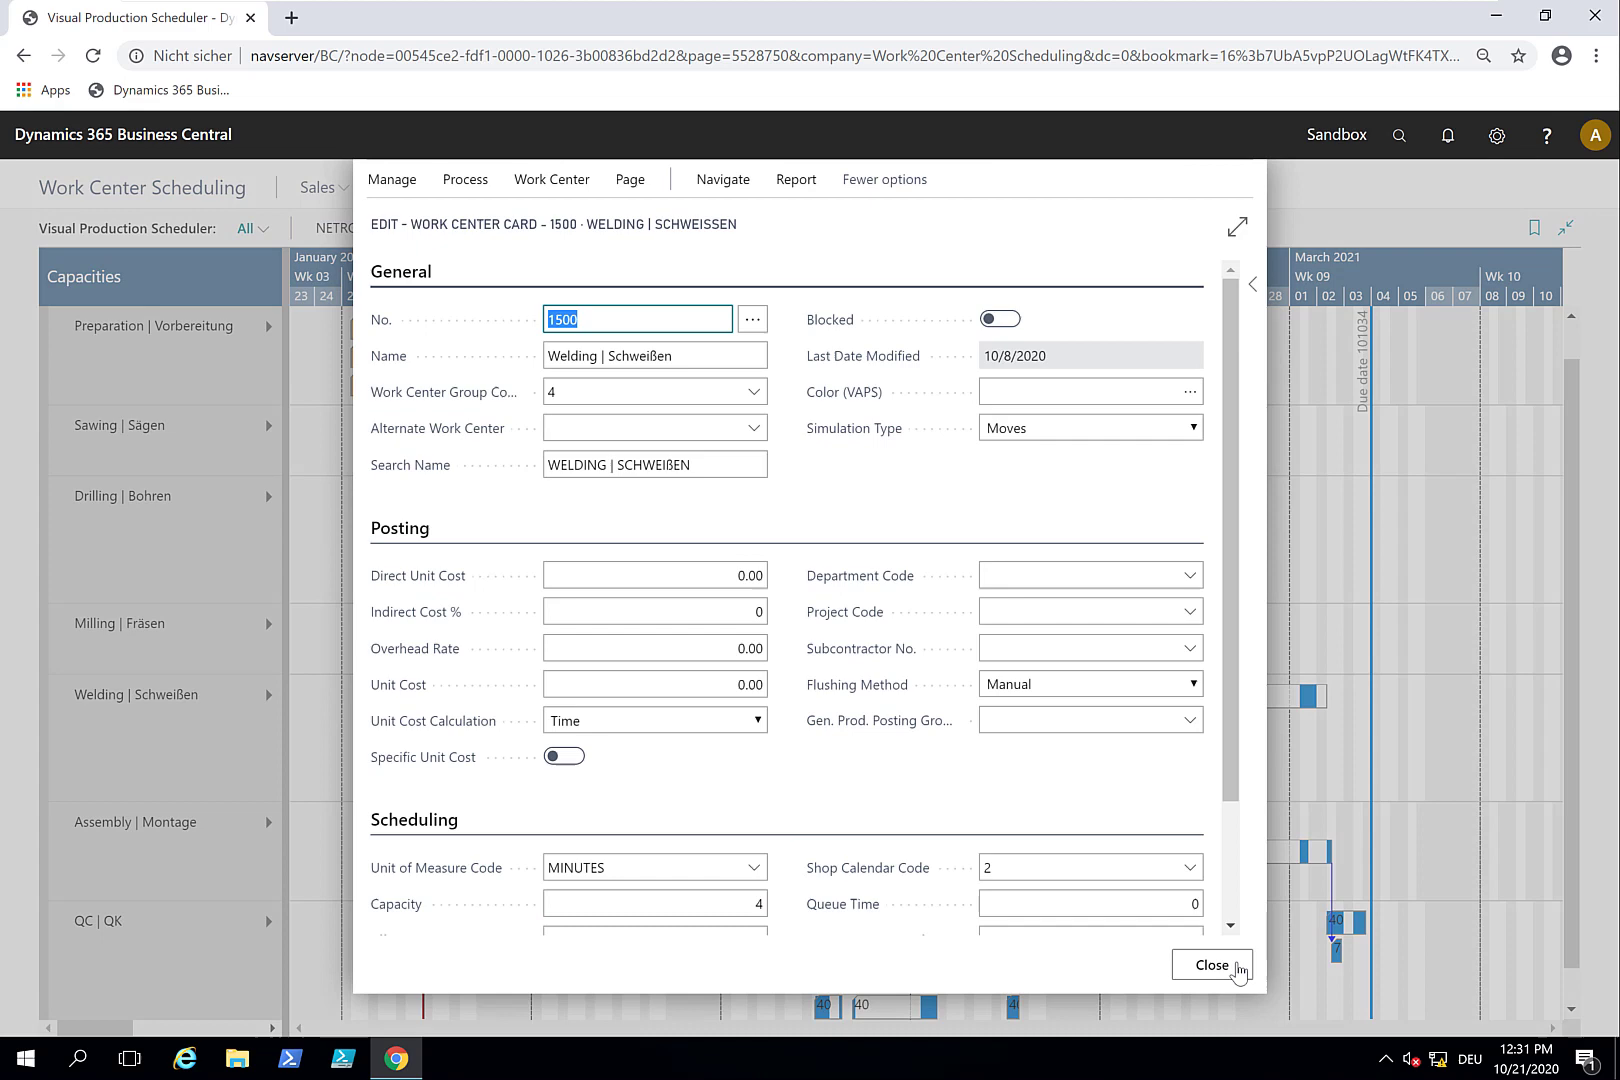
pyautogui.click(1210, 965)
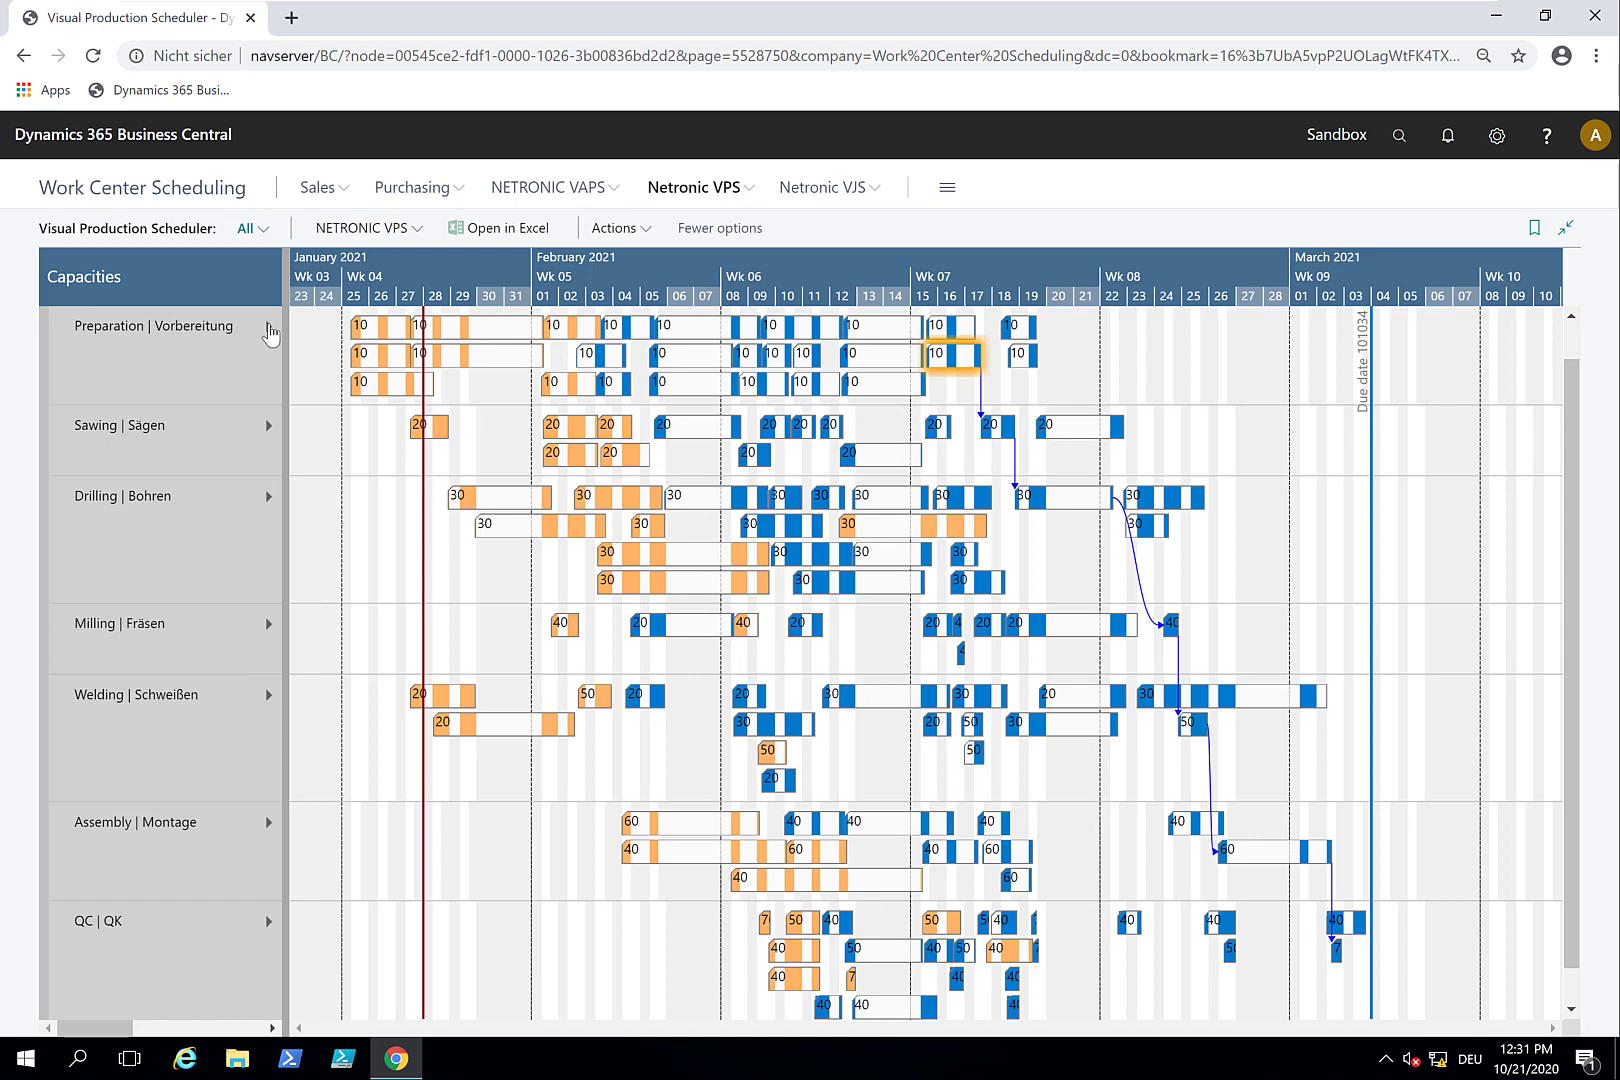
# - Show load histograms for Preparation, Sawing, Drilling and Milling
pyautogui.click(267, 326)
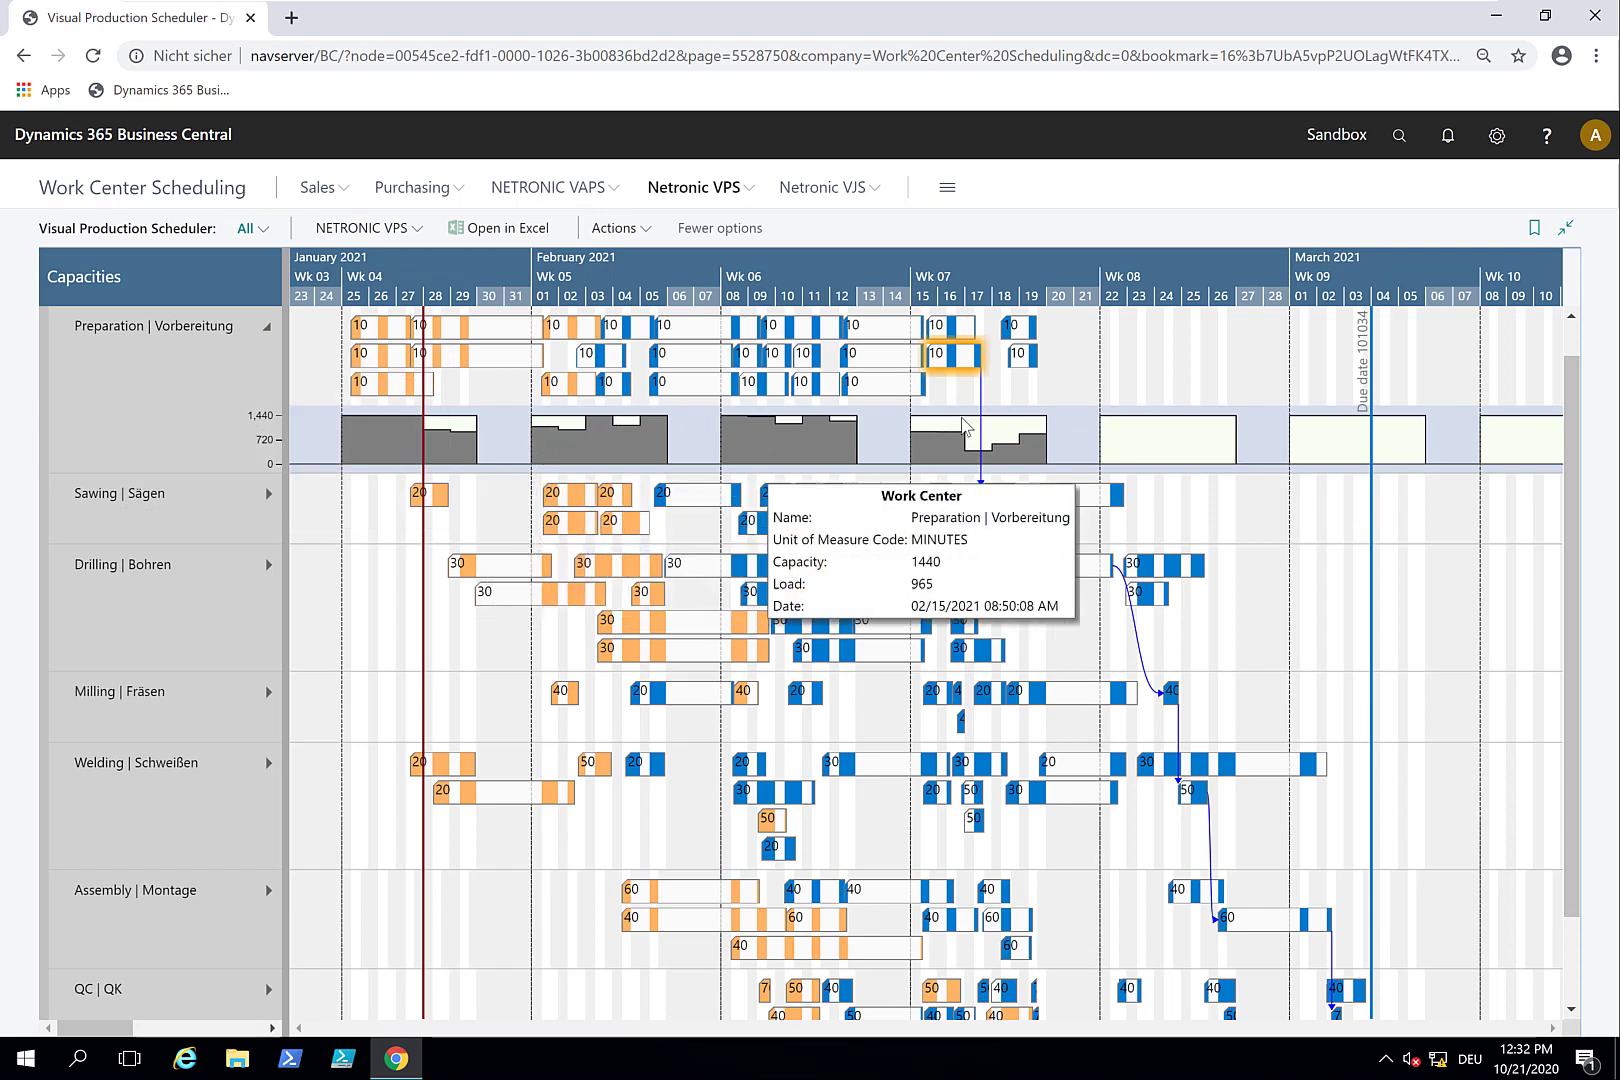
pyautogui.click(267, 493)
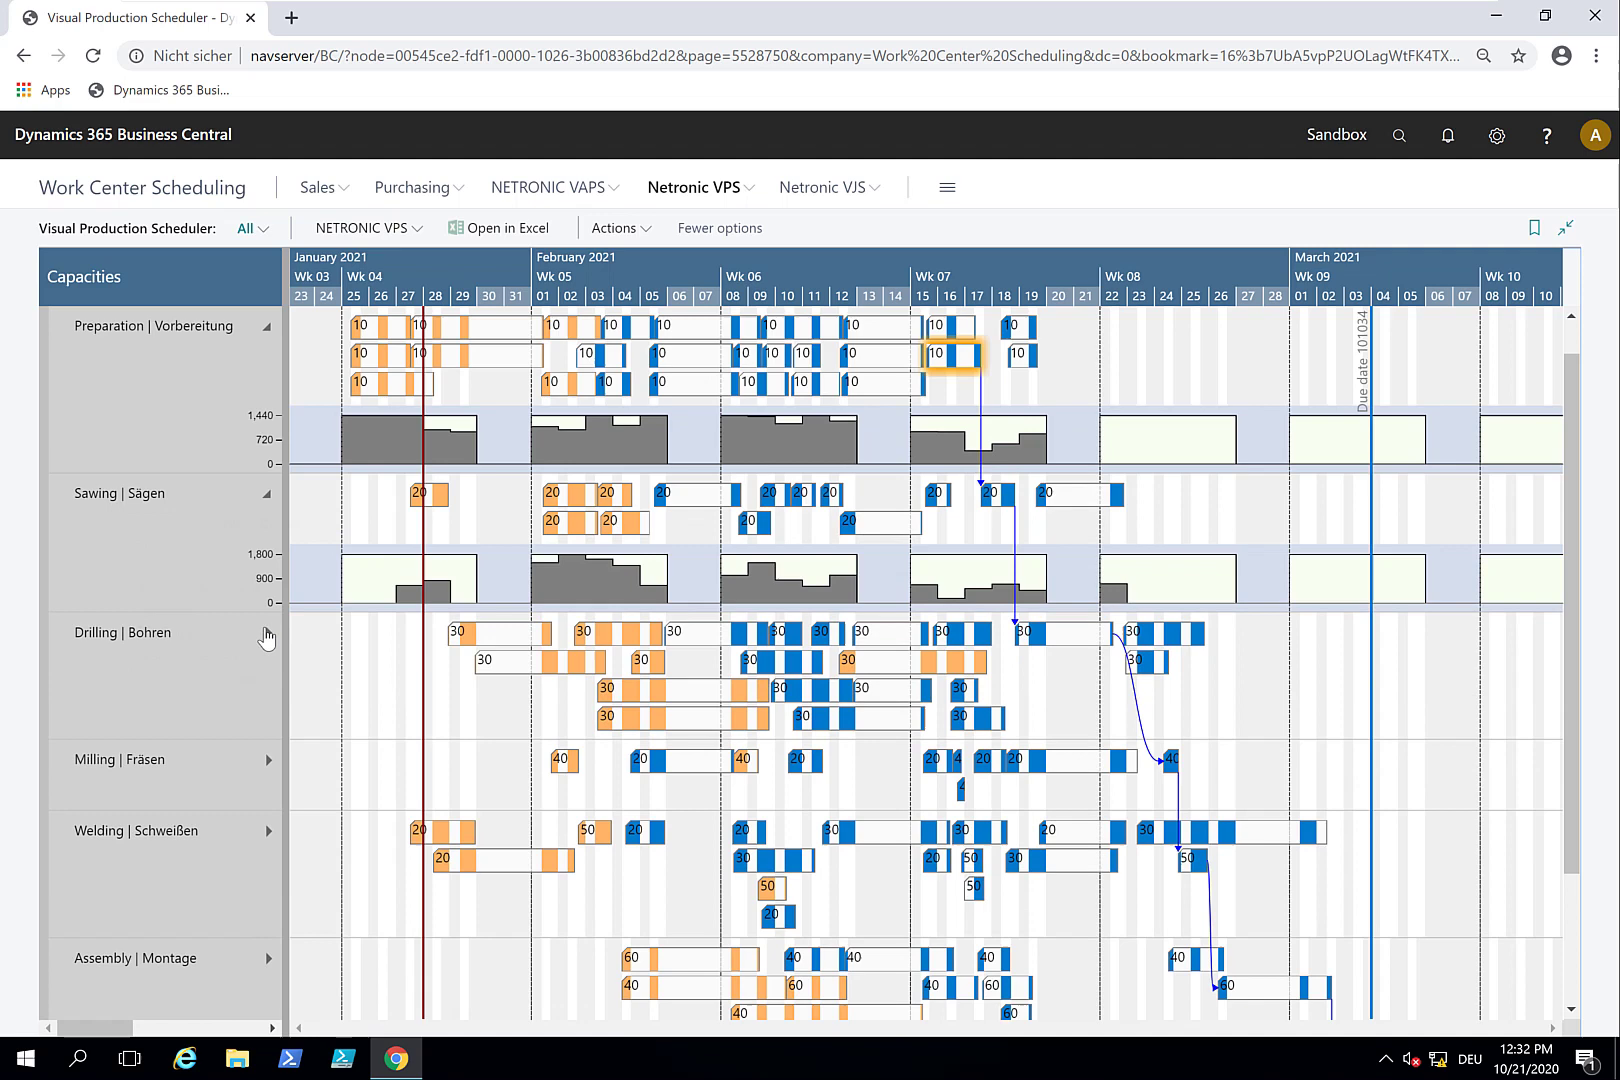
pyautogui.click(267, 632)
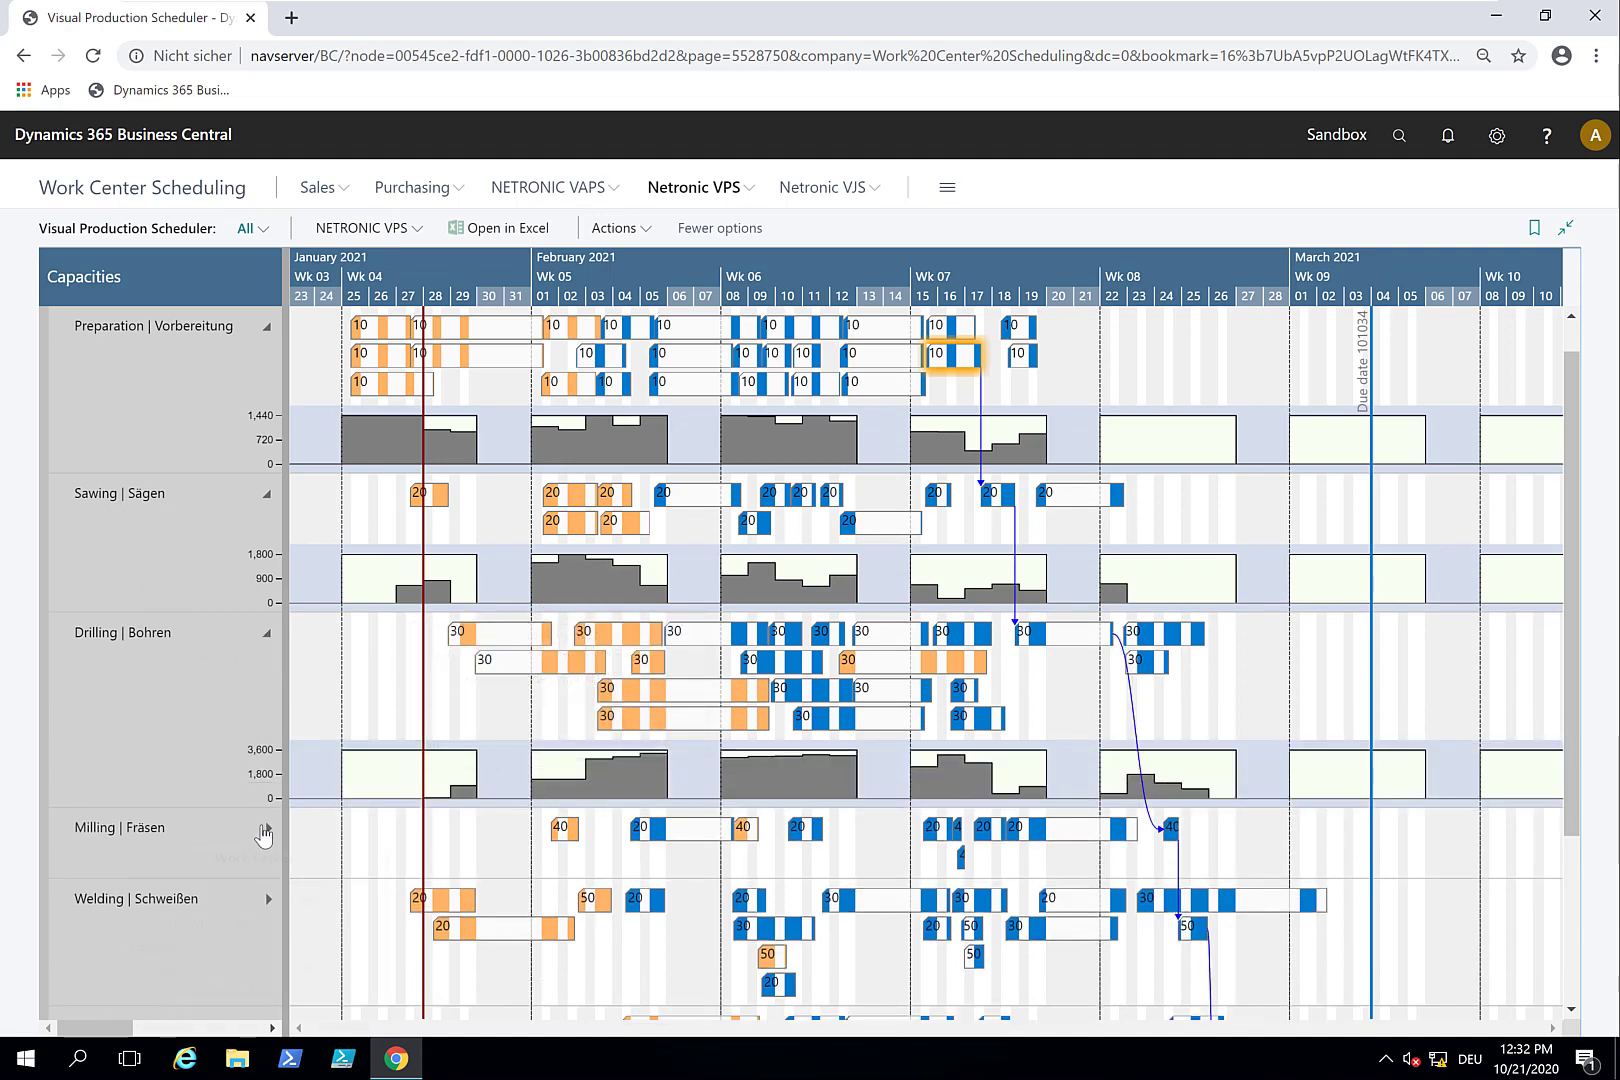
pyautogui.click(267, 830)
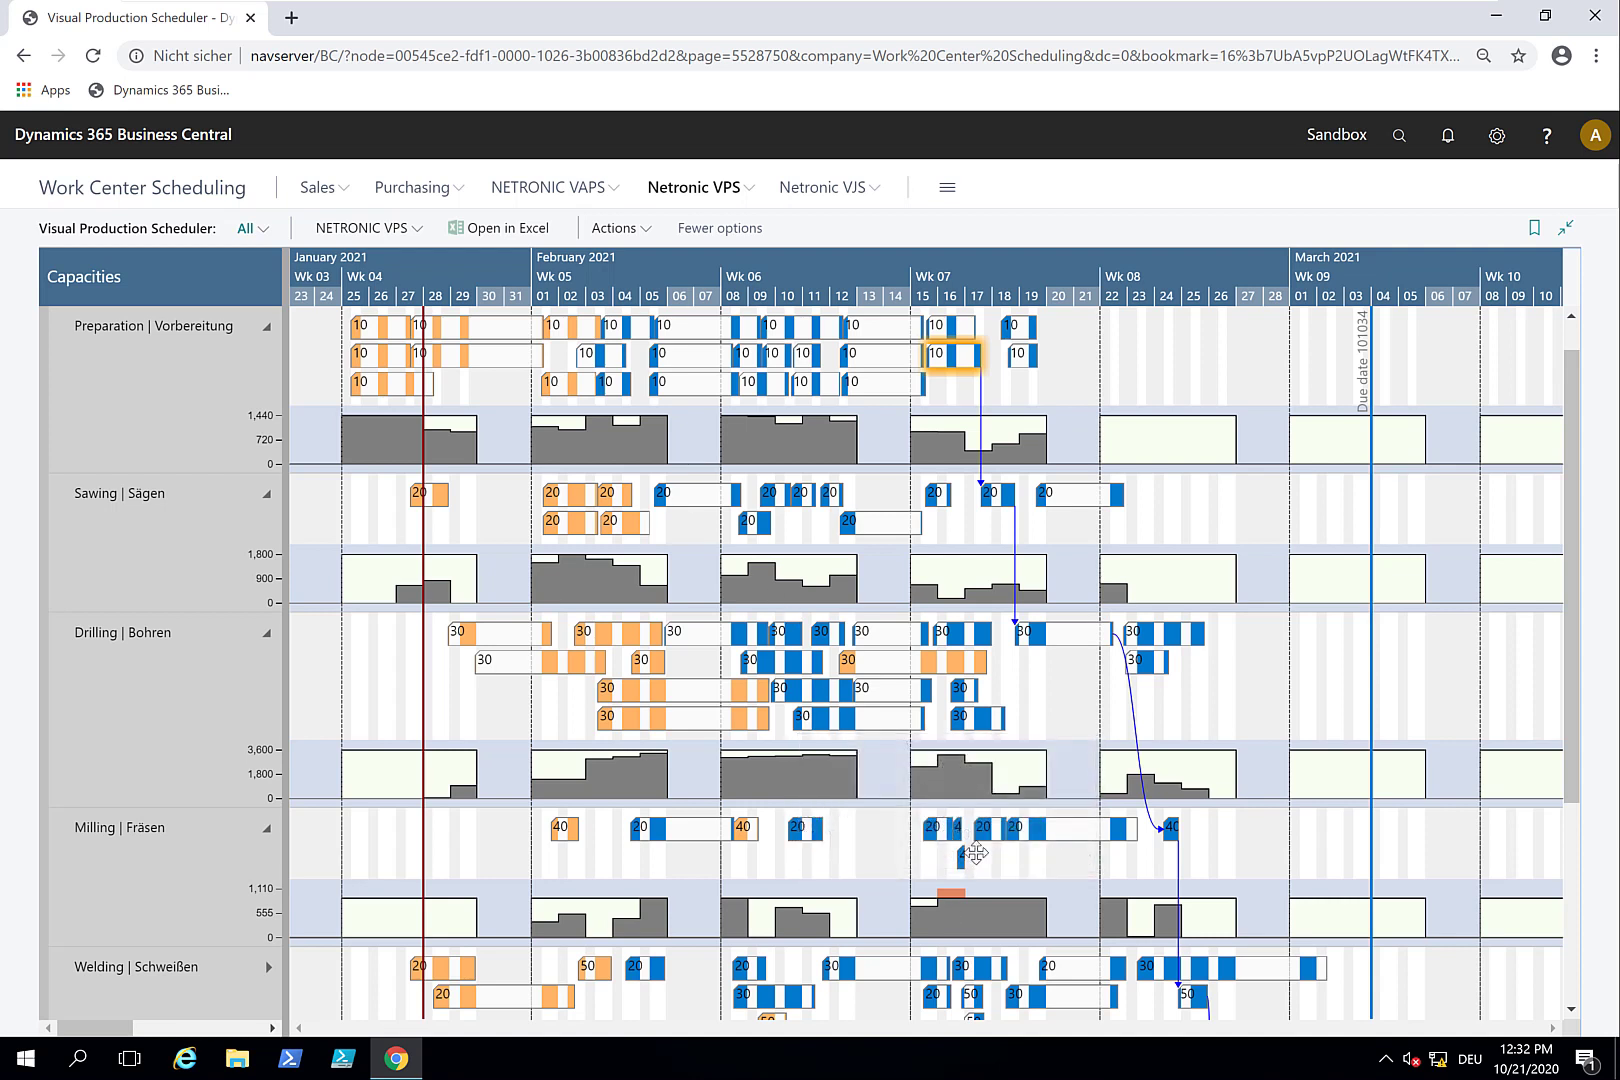
# - Set capacity aggregation to By Day, briefly compare By Week, then return to By Day
pyautogui.click(618, 228)
pyautogui.moveTo(656, 413)
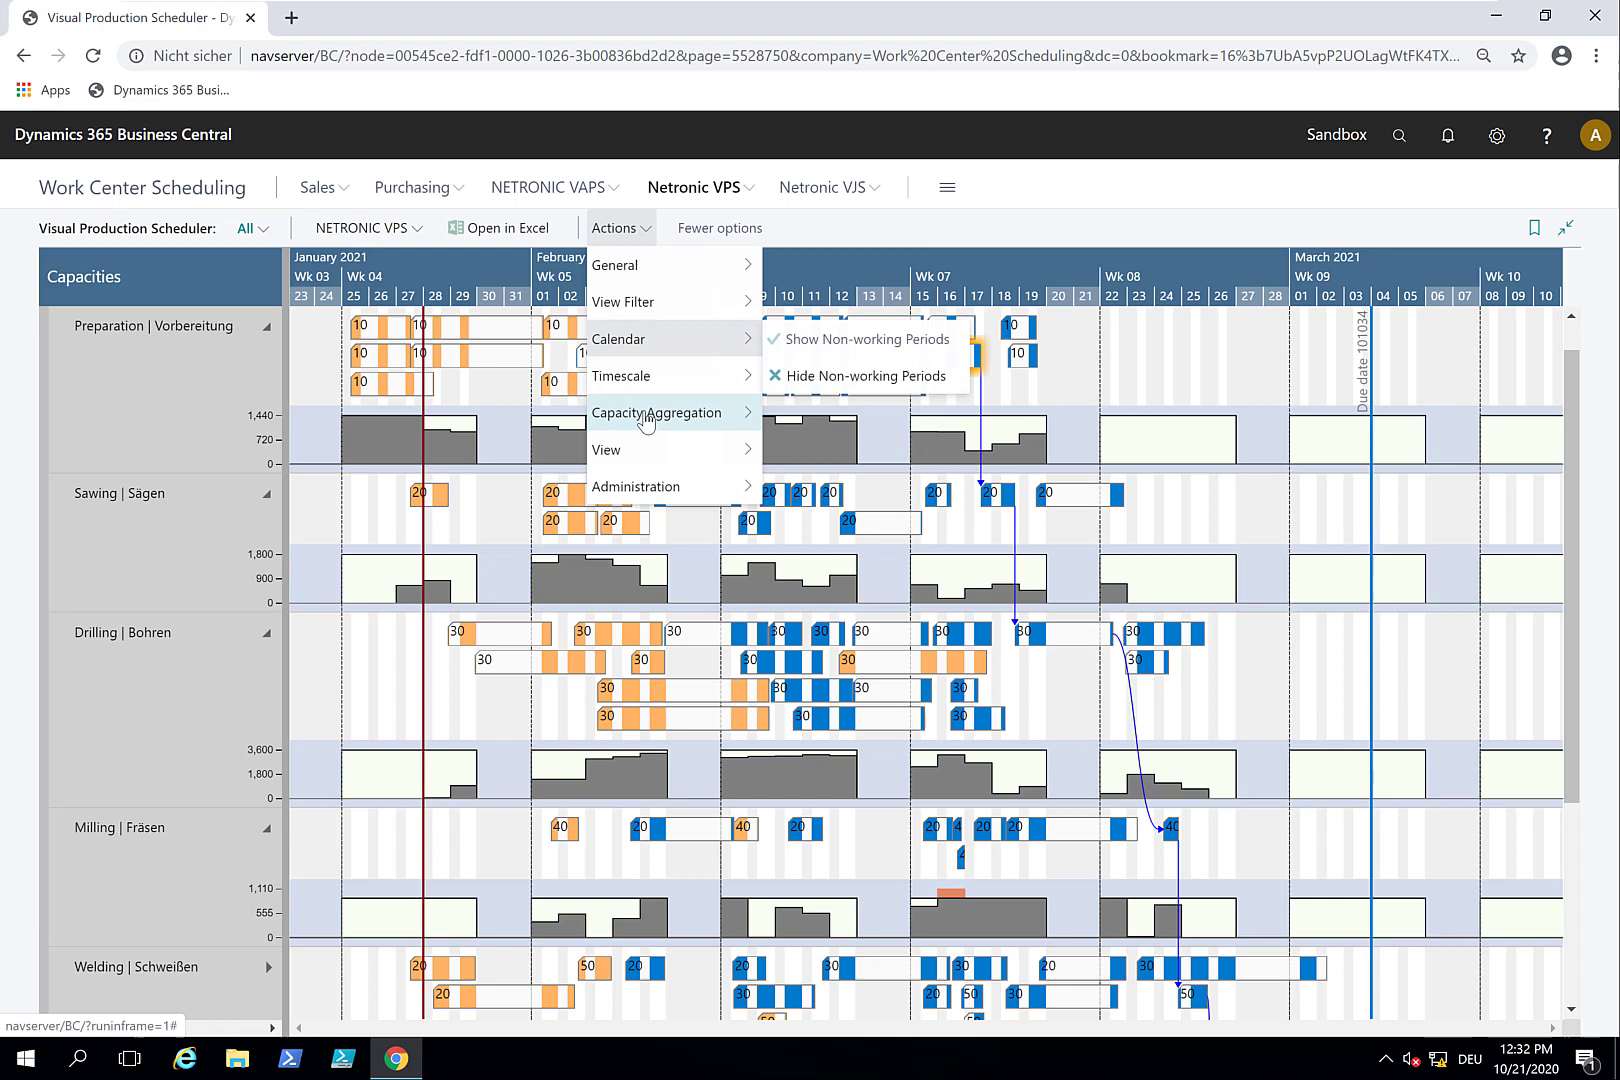
pyautogui.click(816, 412)
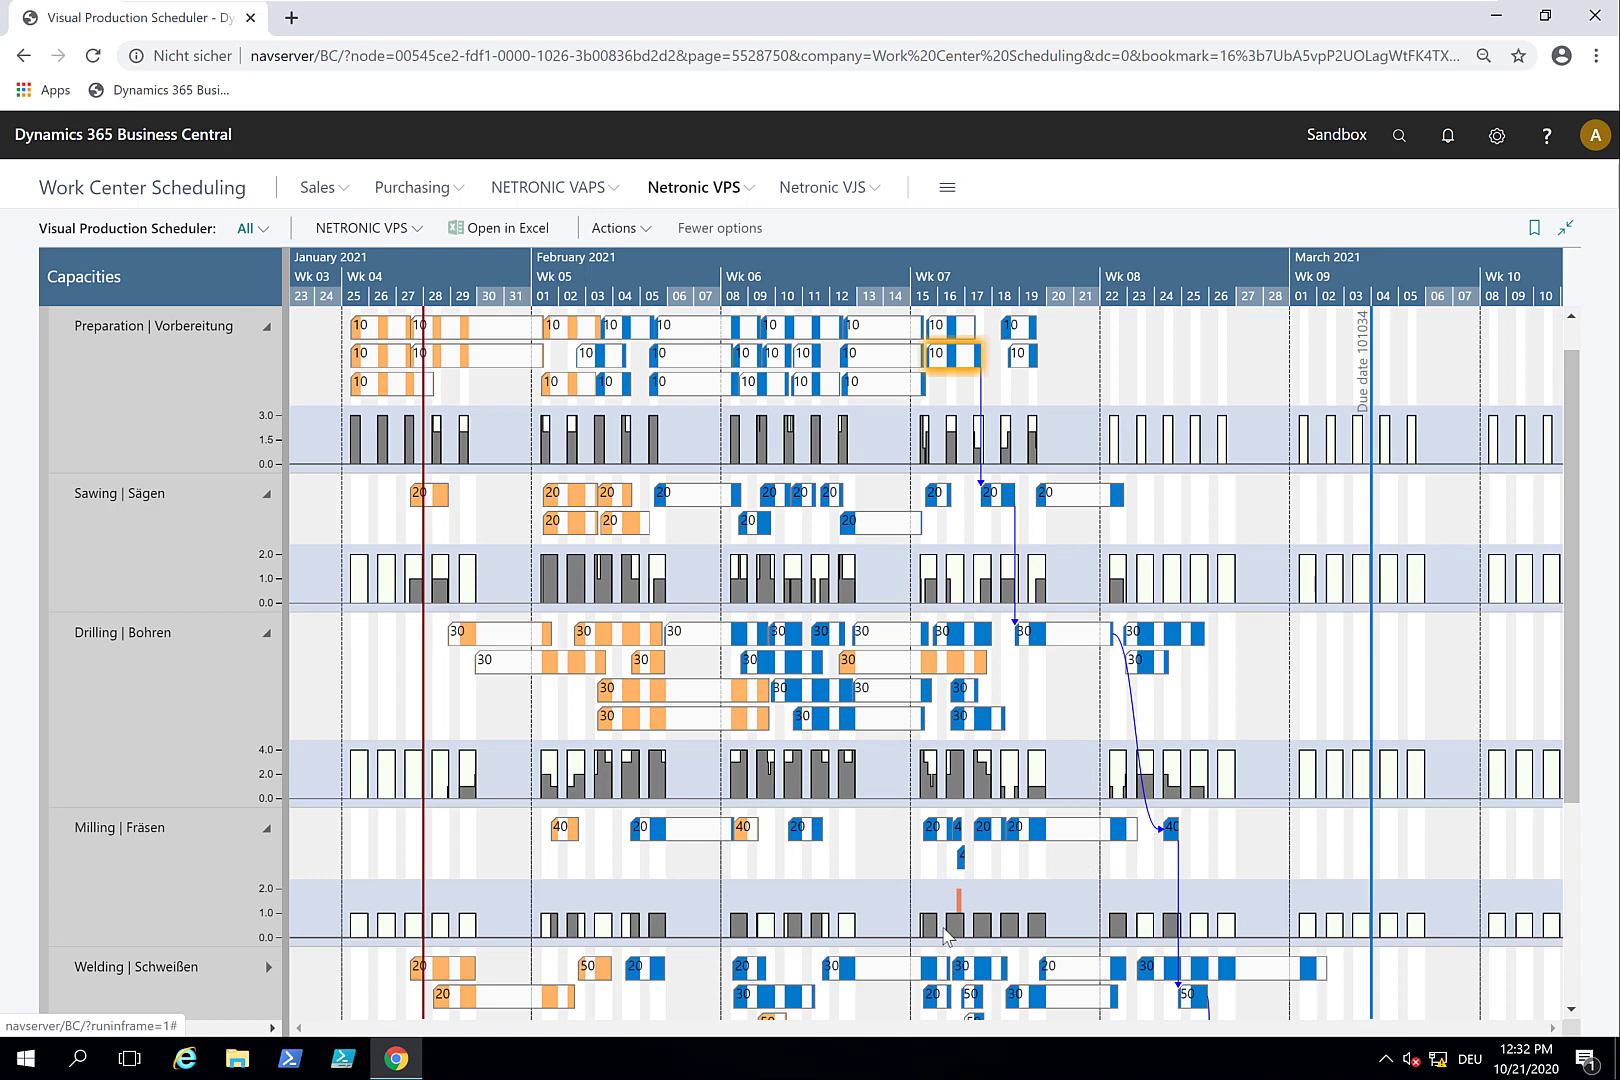
pyautogui.click(608, 230)
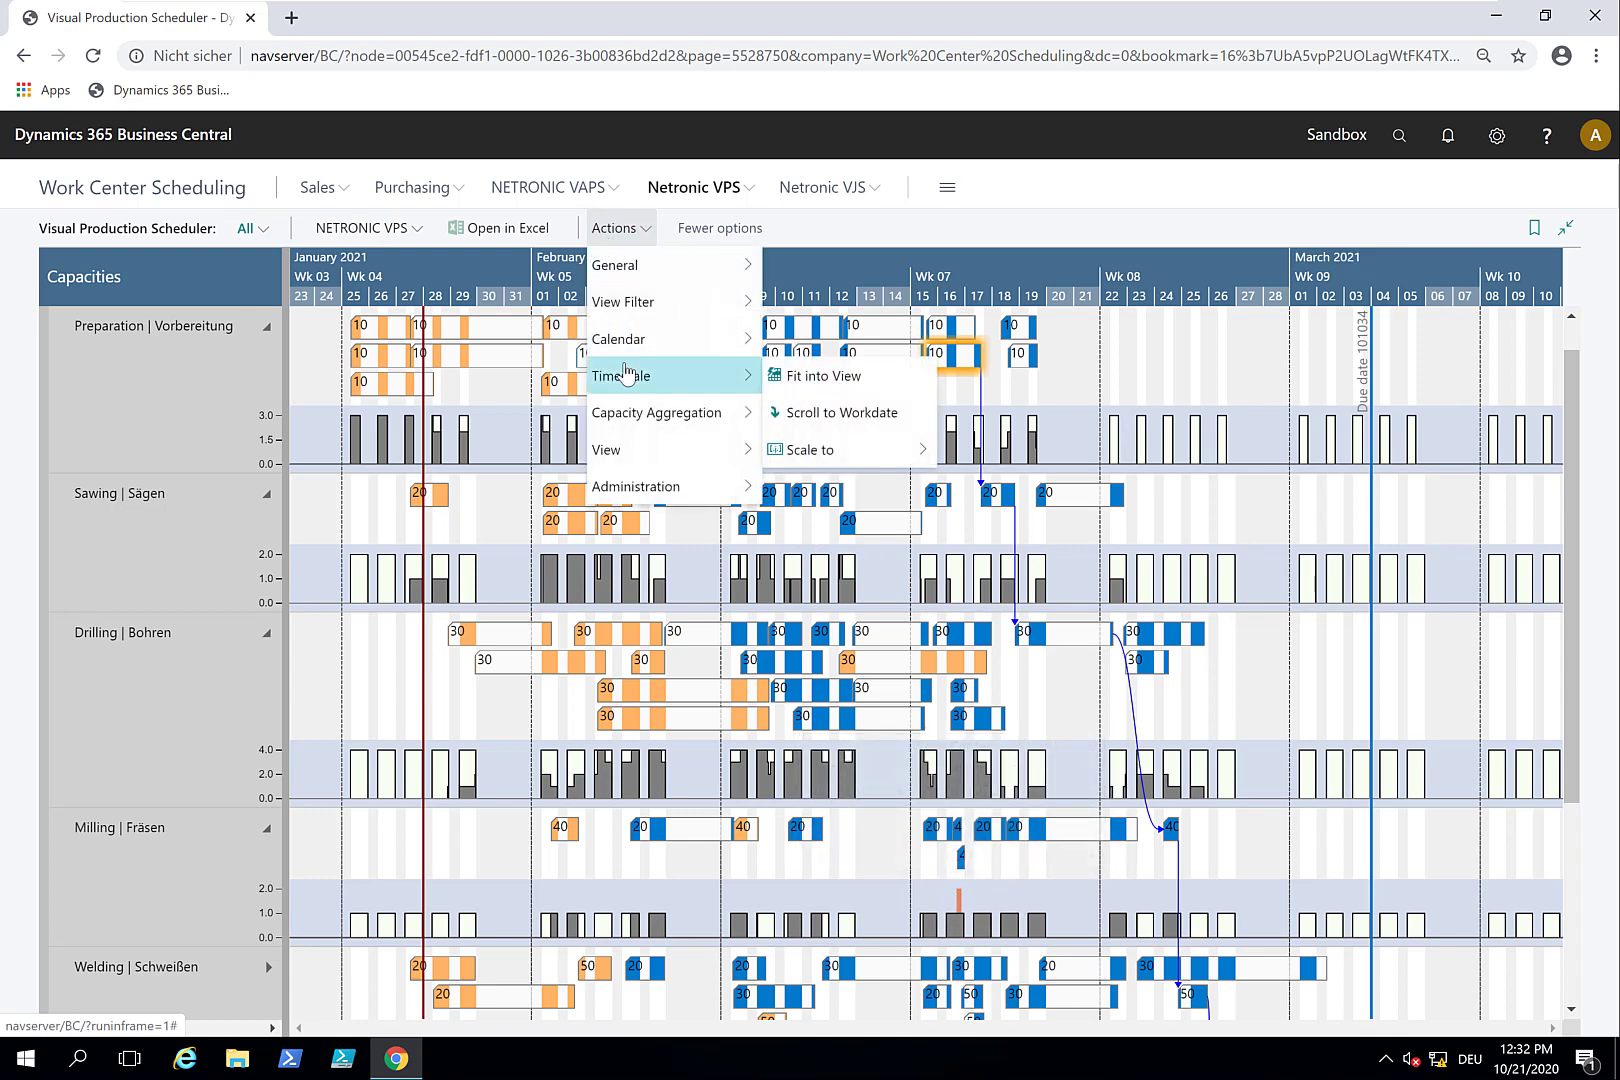
pyautogui.moveTo(656, 413)
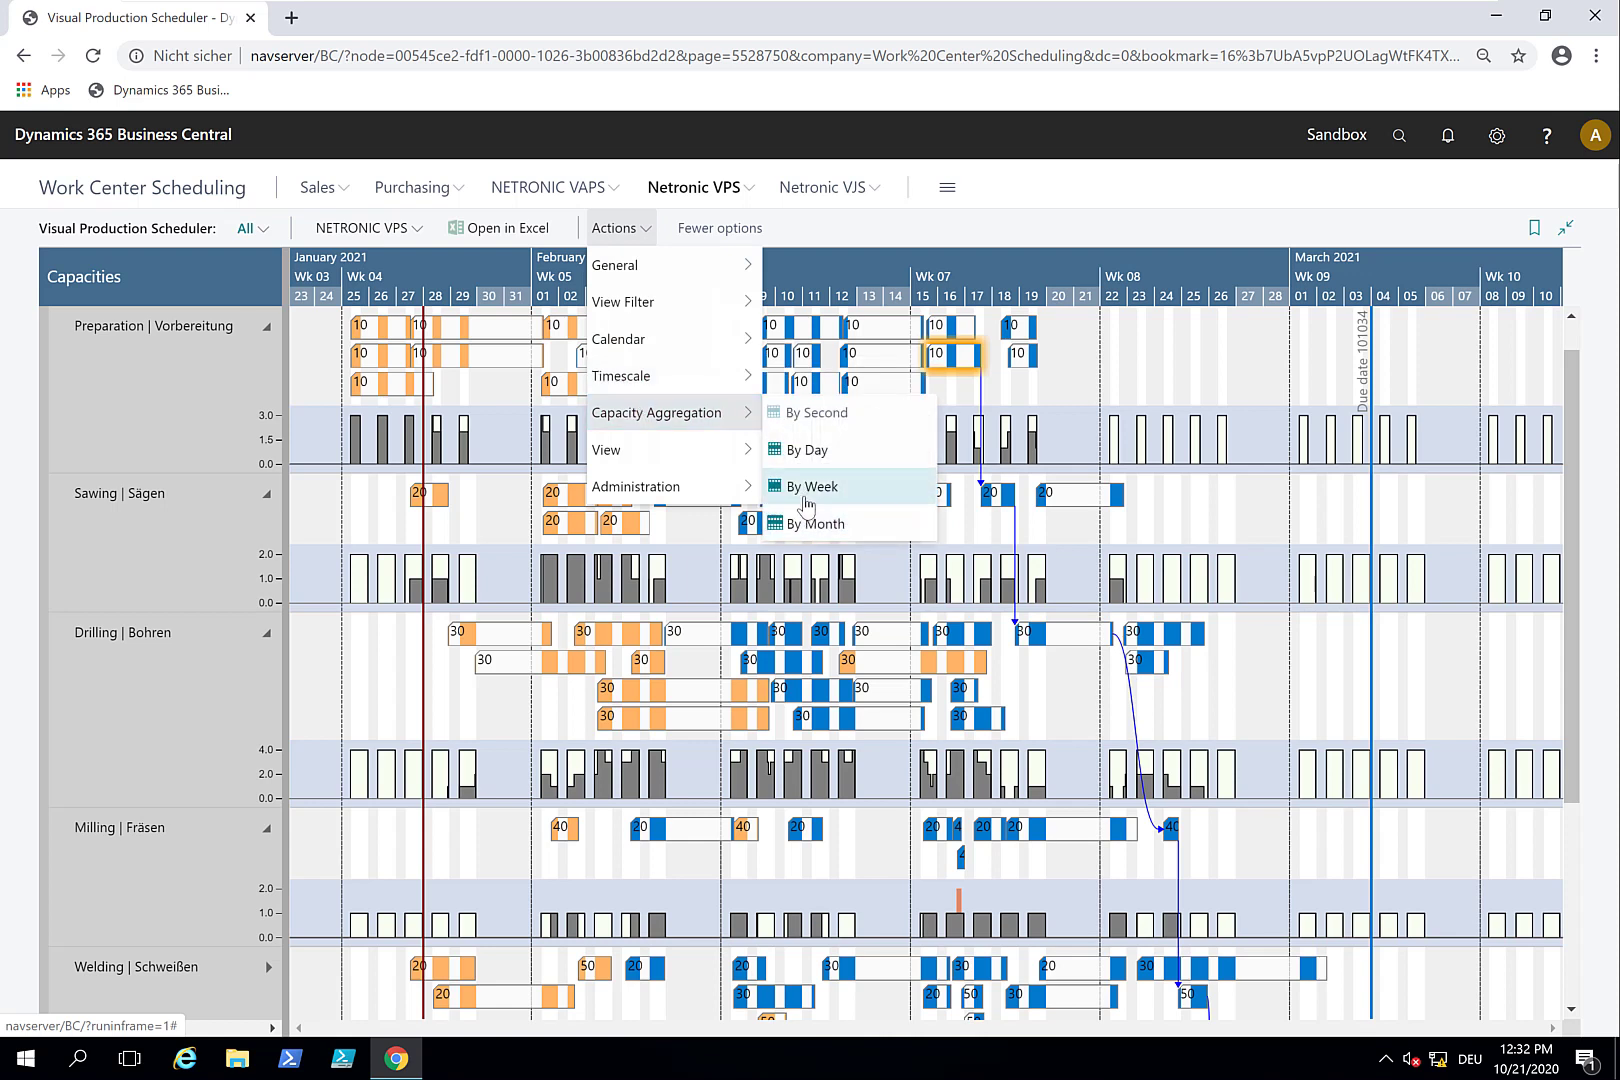
pyautogui.click(805, 487)
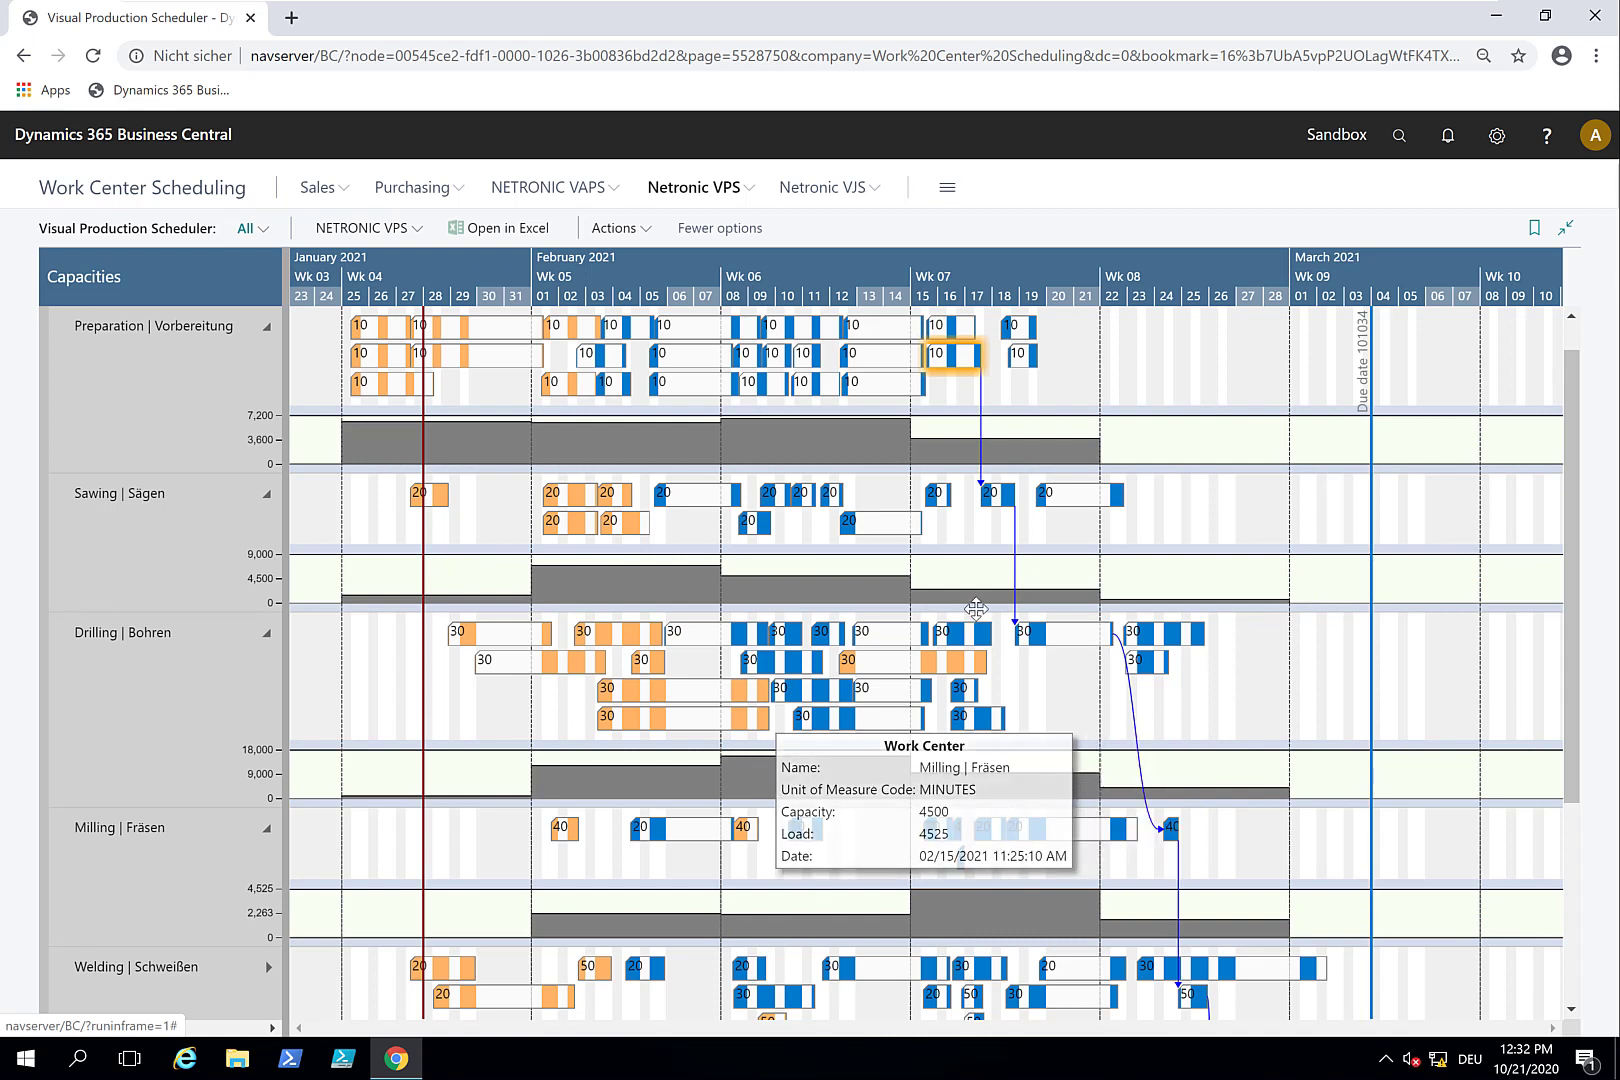
pyautogui.click(618, 230)
pyautogui.moveTo(657, 413)
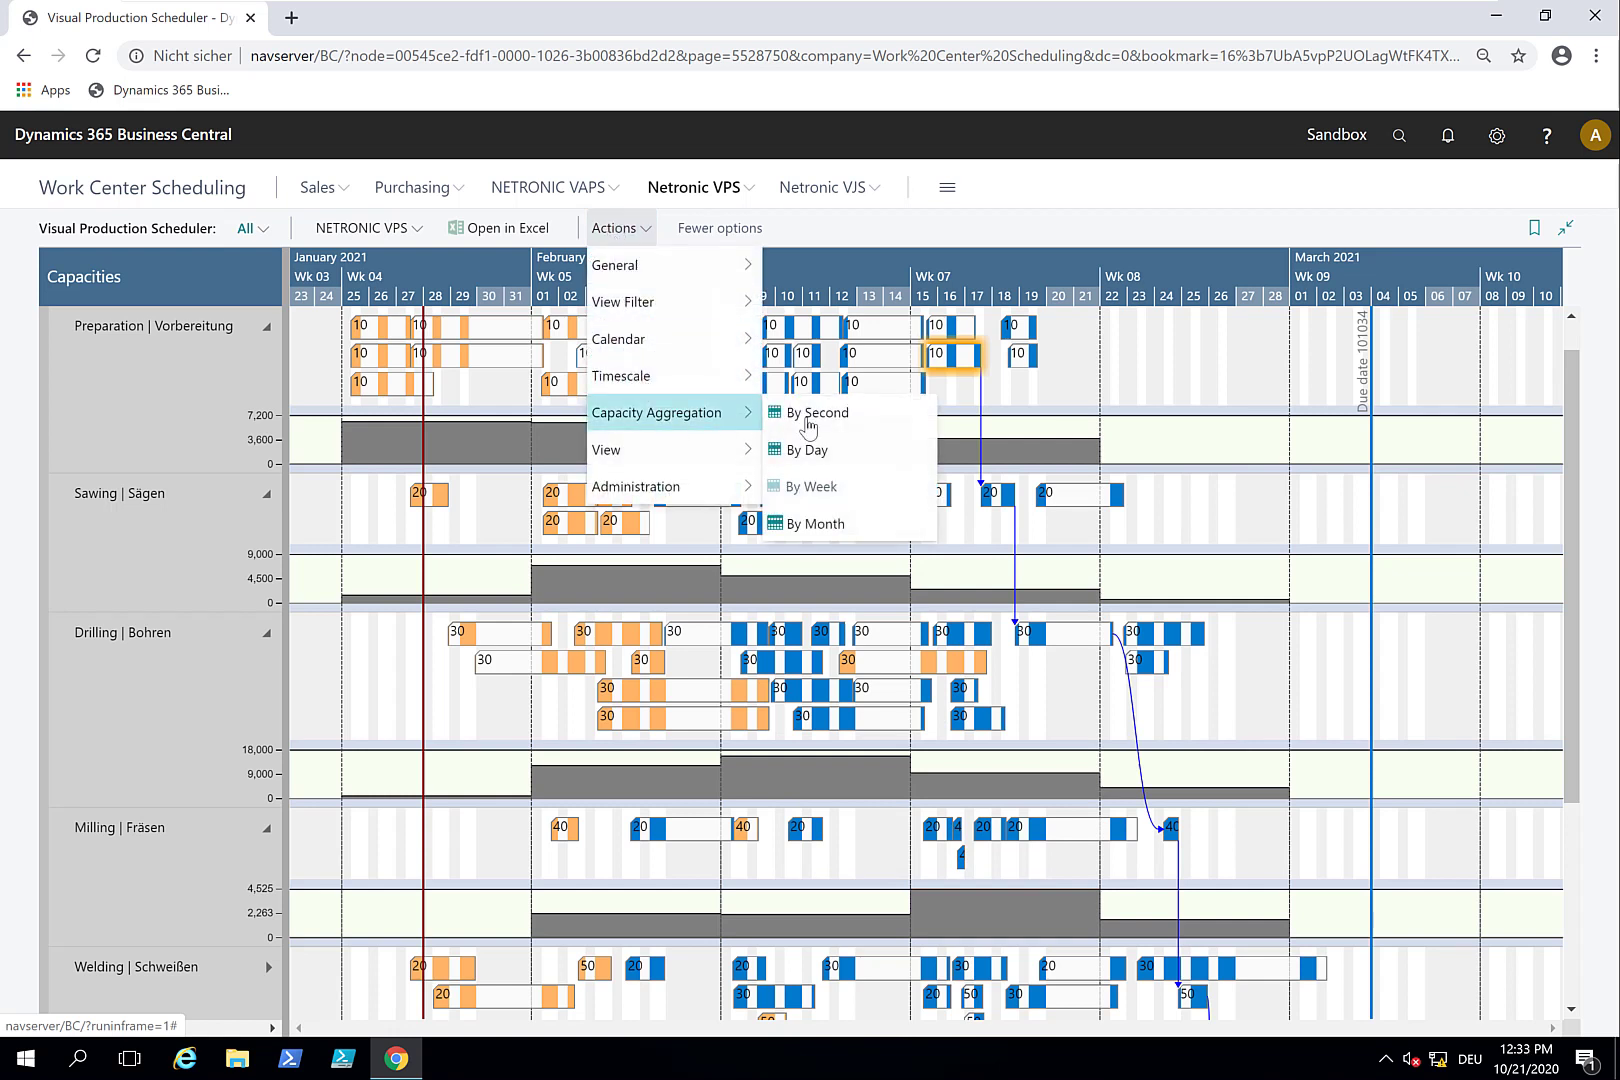
pyautogui.click(815, 451)
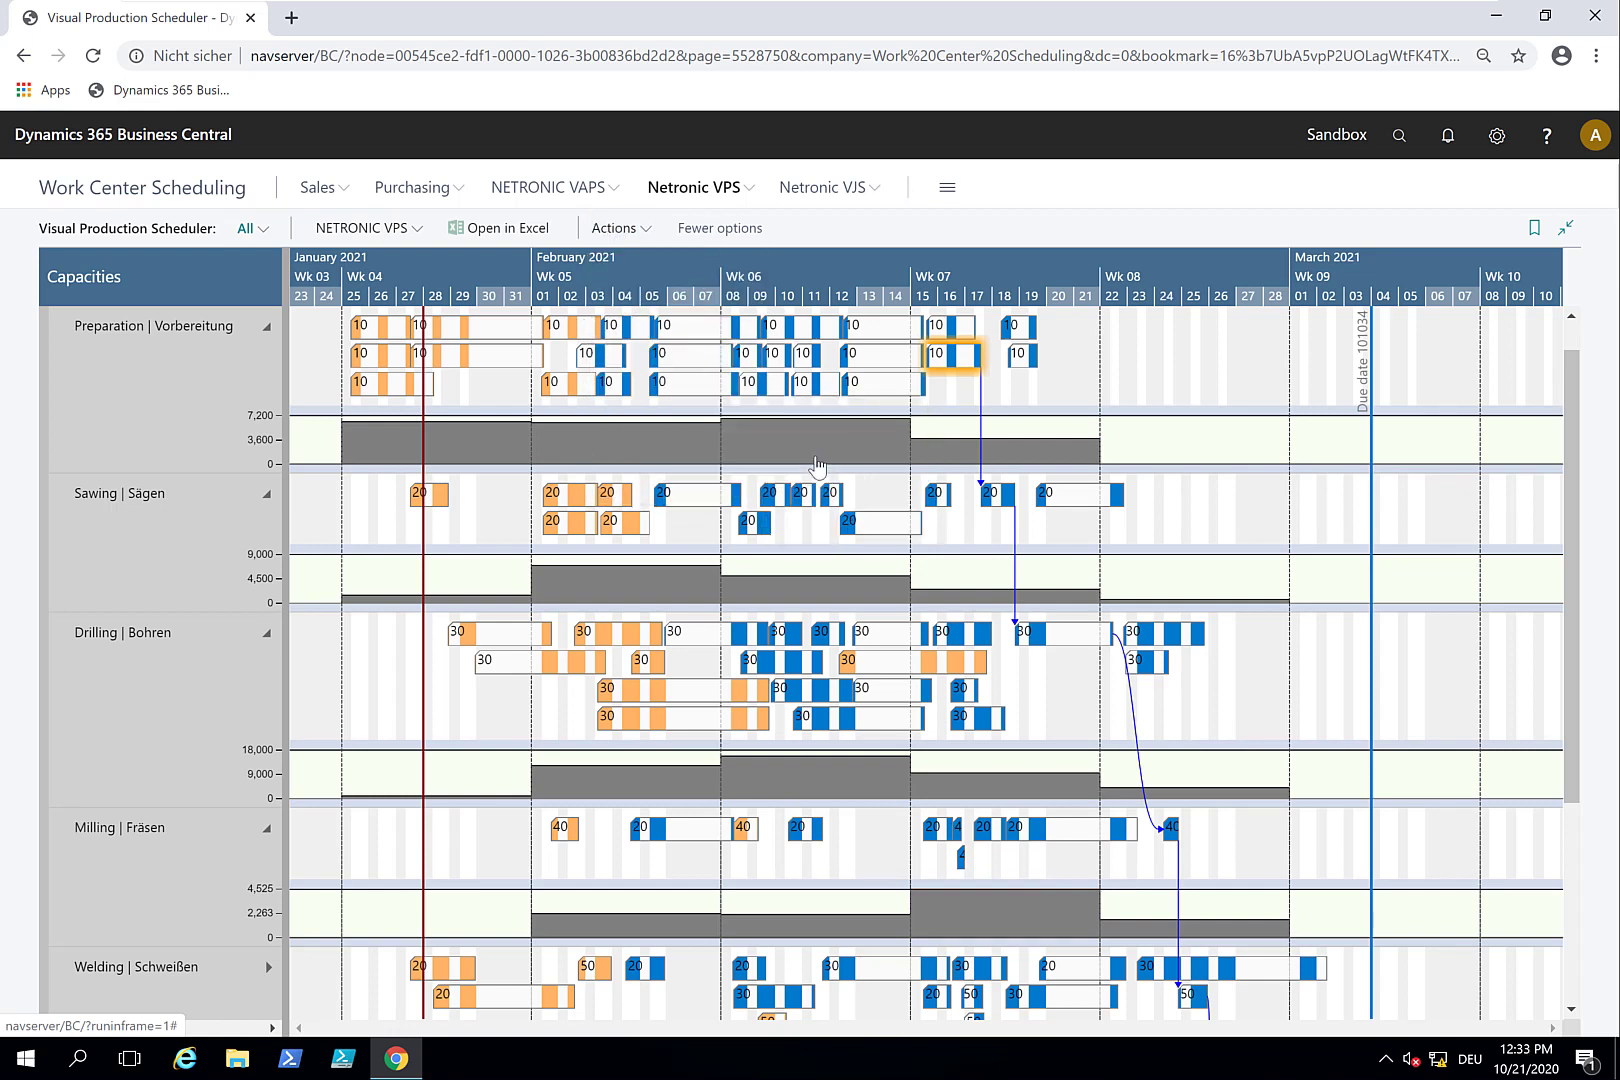
pyautogui.click(367, 228)
pyautogui.click(382, 412)
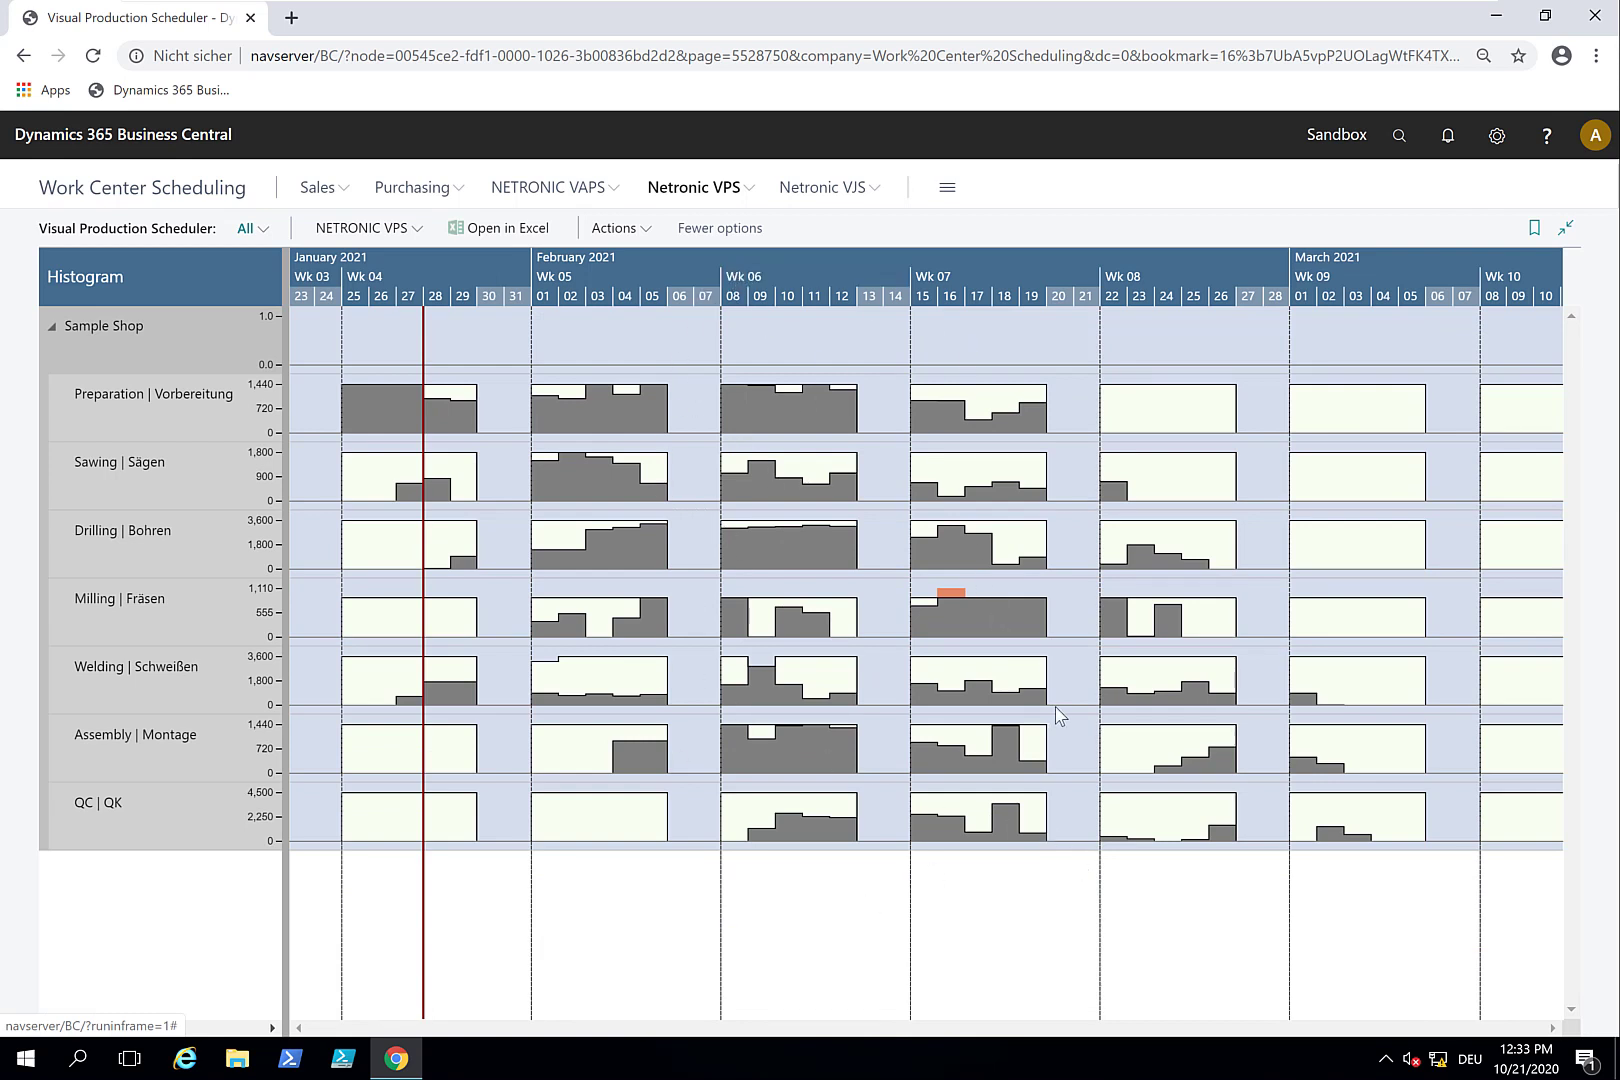
pyautogui.click(367, 228)
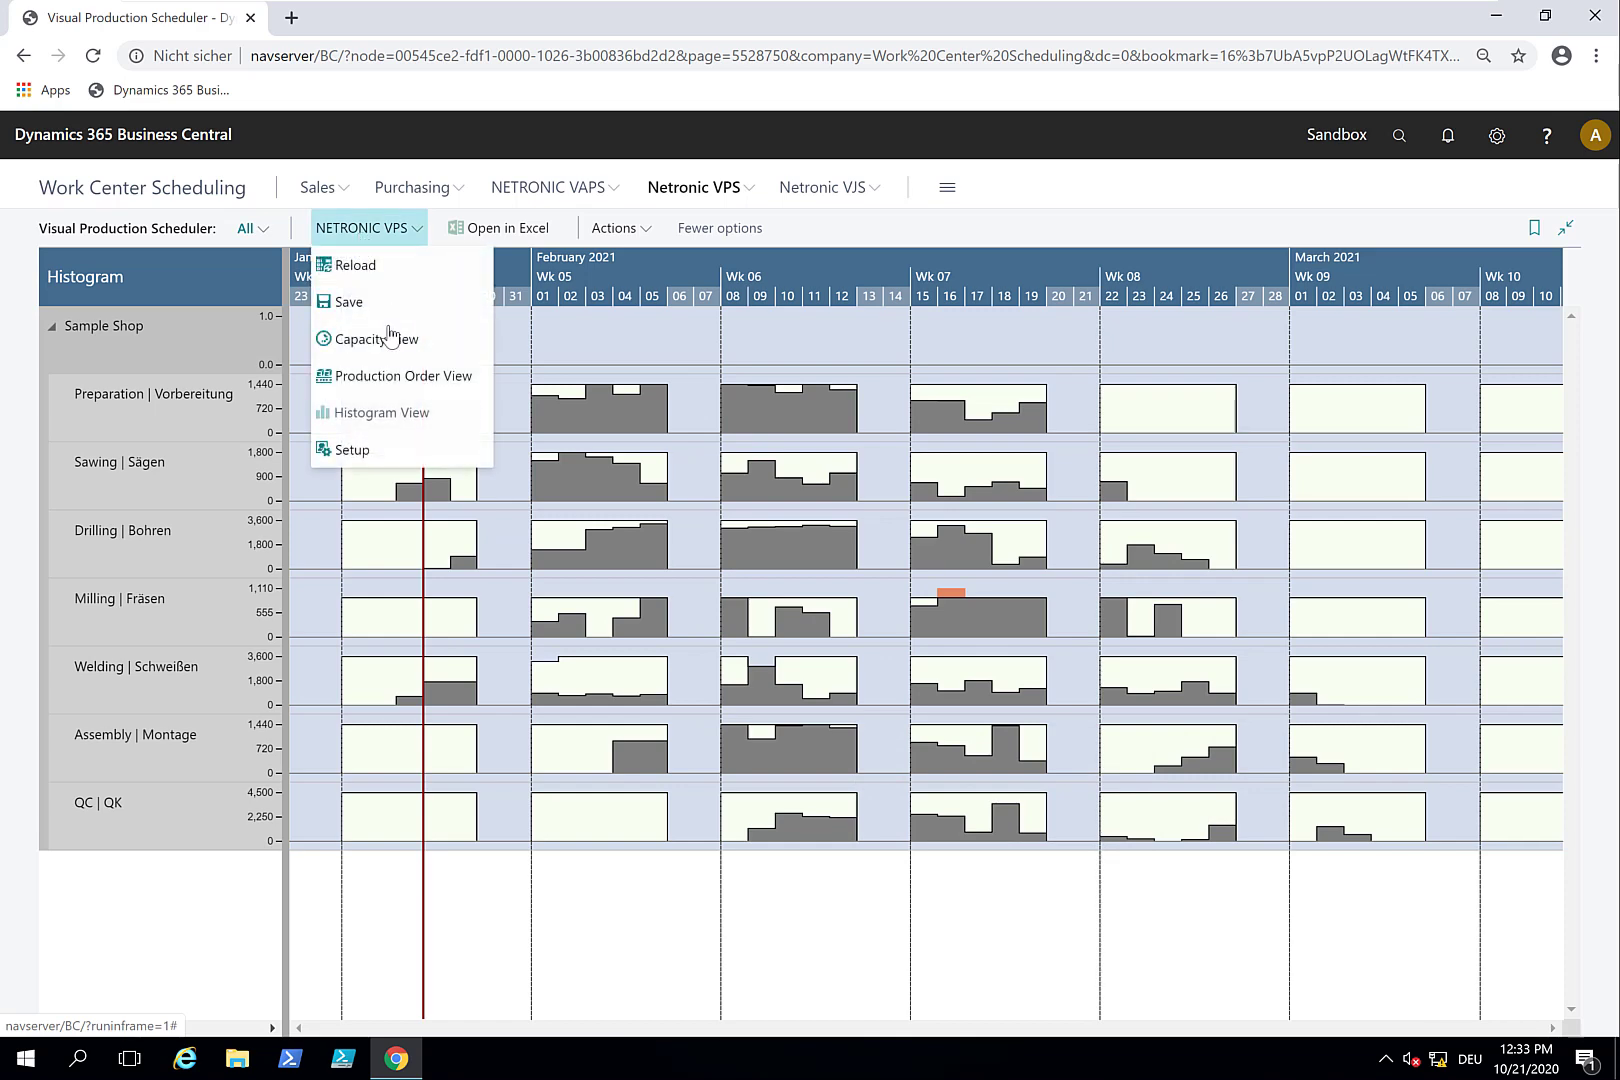
pyautogui.click(376, 339)
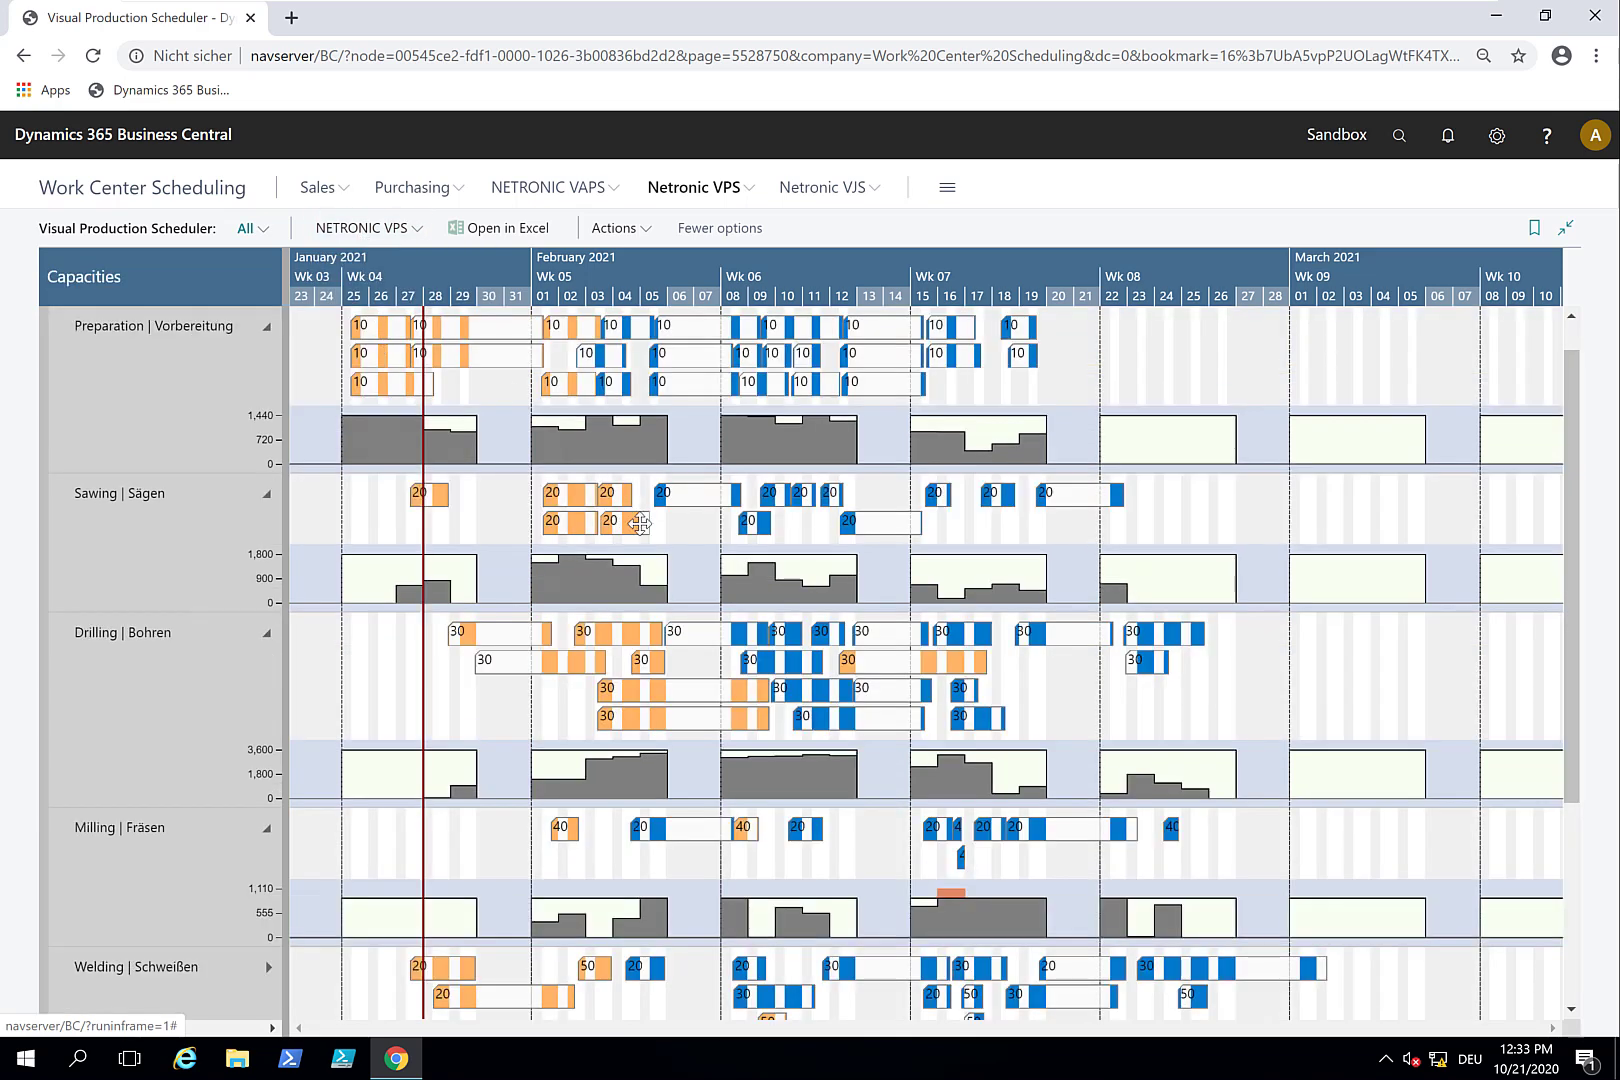
# - Check the small milling operation's links, then pan the timeline to mid-February
pyautogui.click(961, 857)
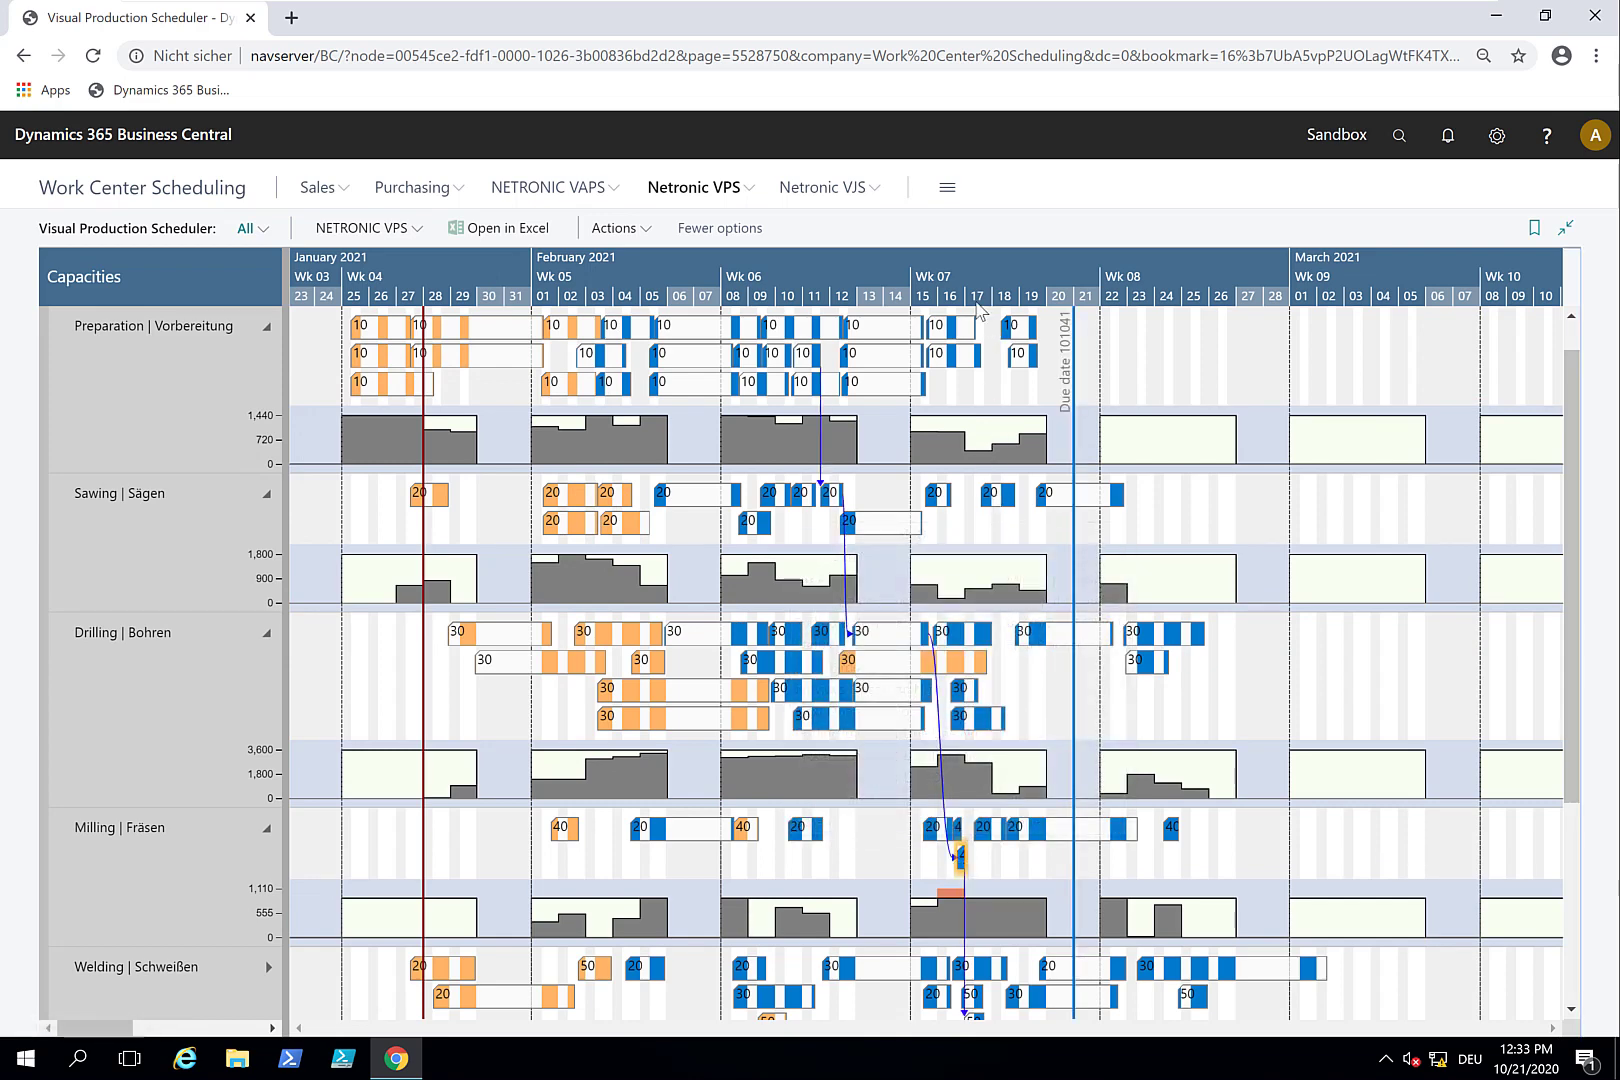
pyautogui.scroll(3, 956, 264)
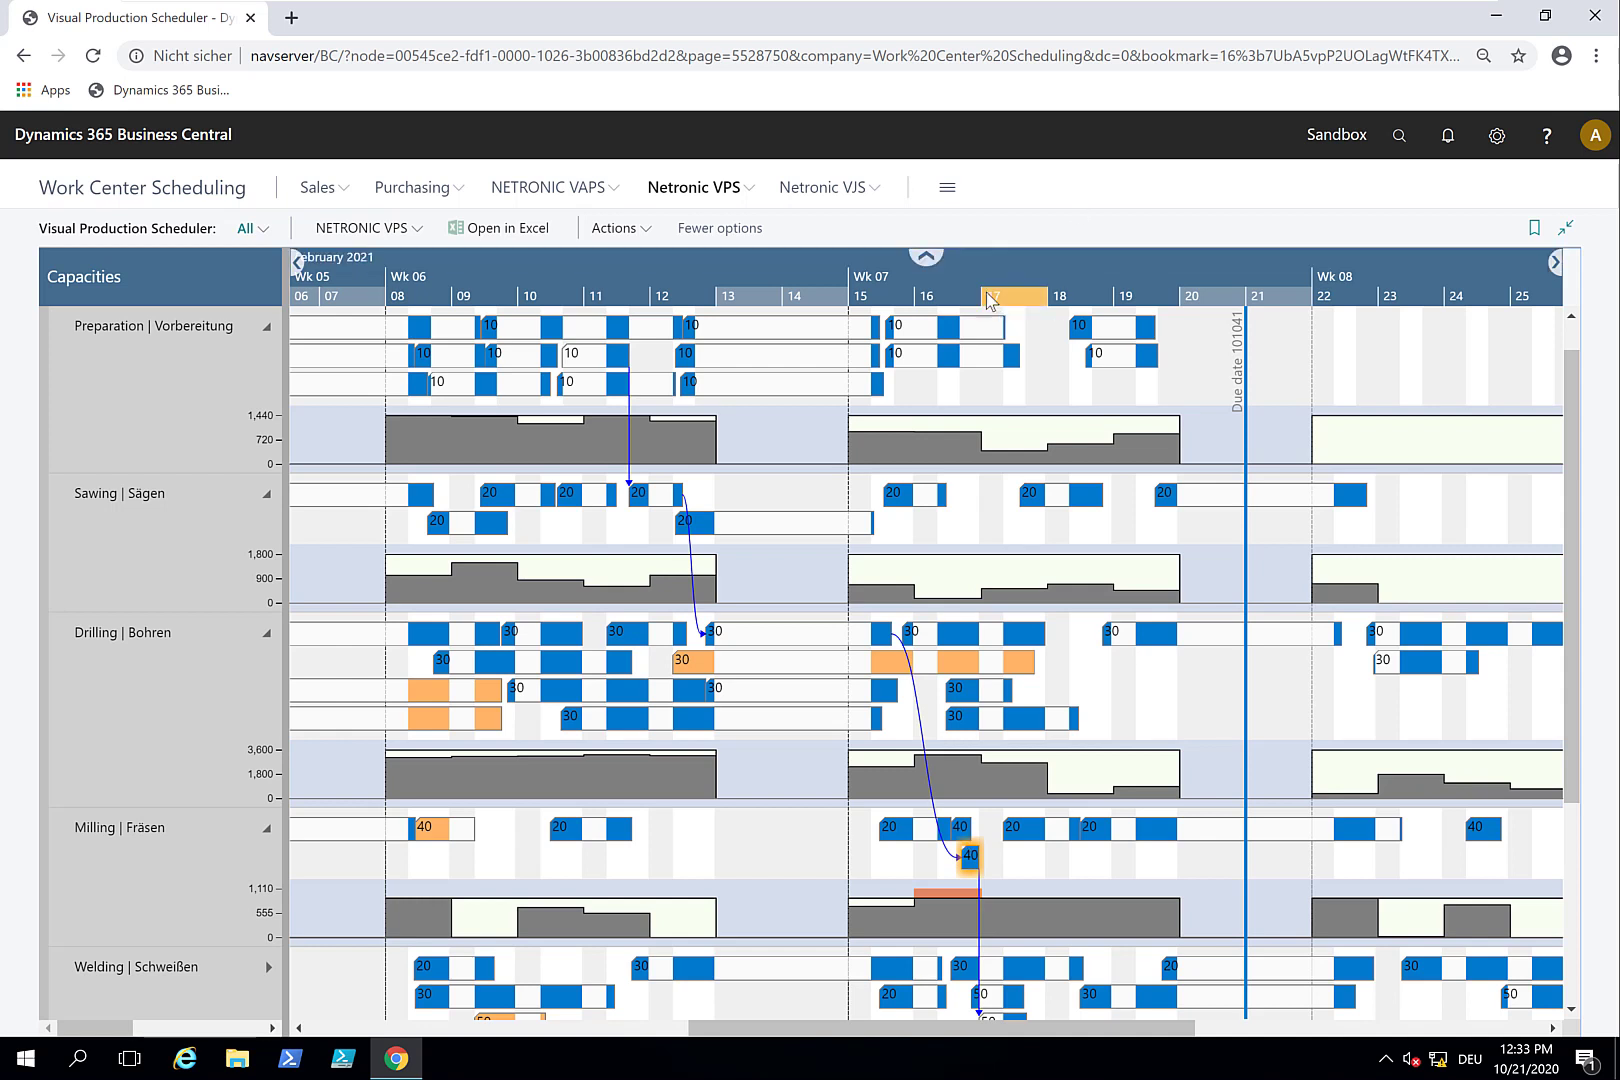
pyautogui.scroll(3, 983, 283)
pyautogui.scroll(1, 983, 283)
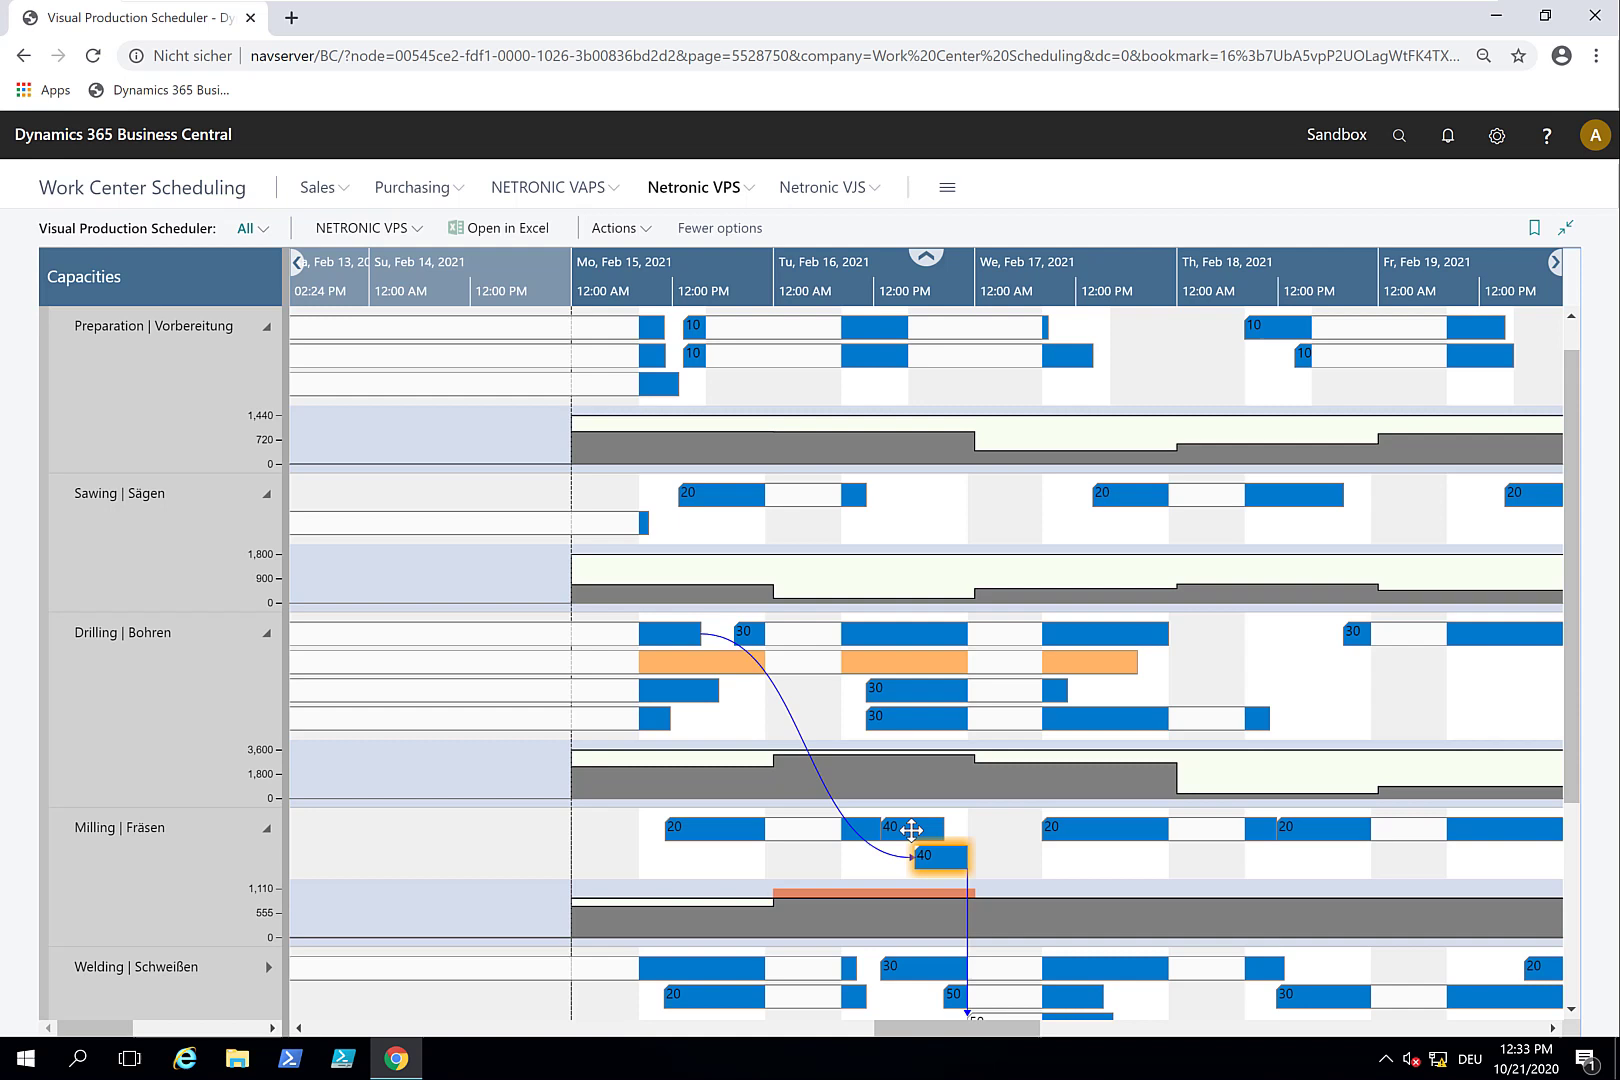
pyautogui.click(862, 870)
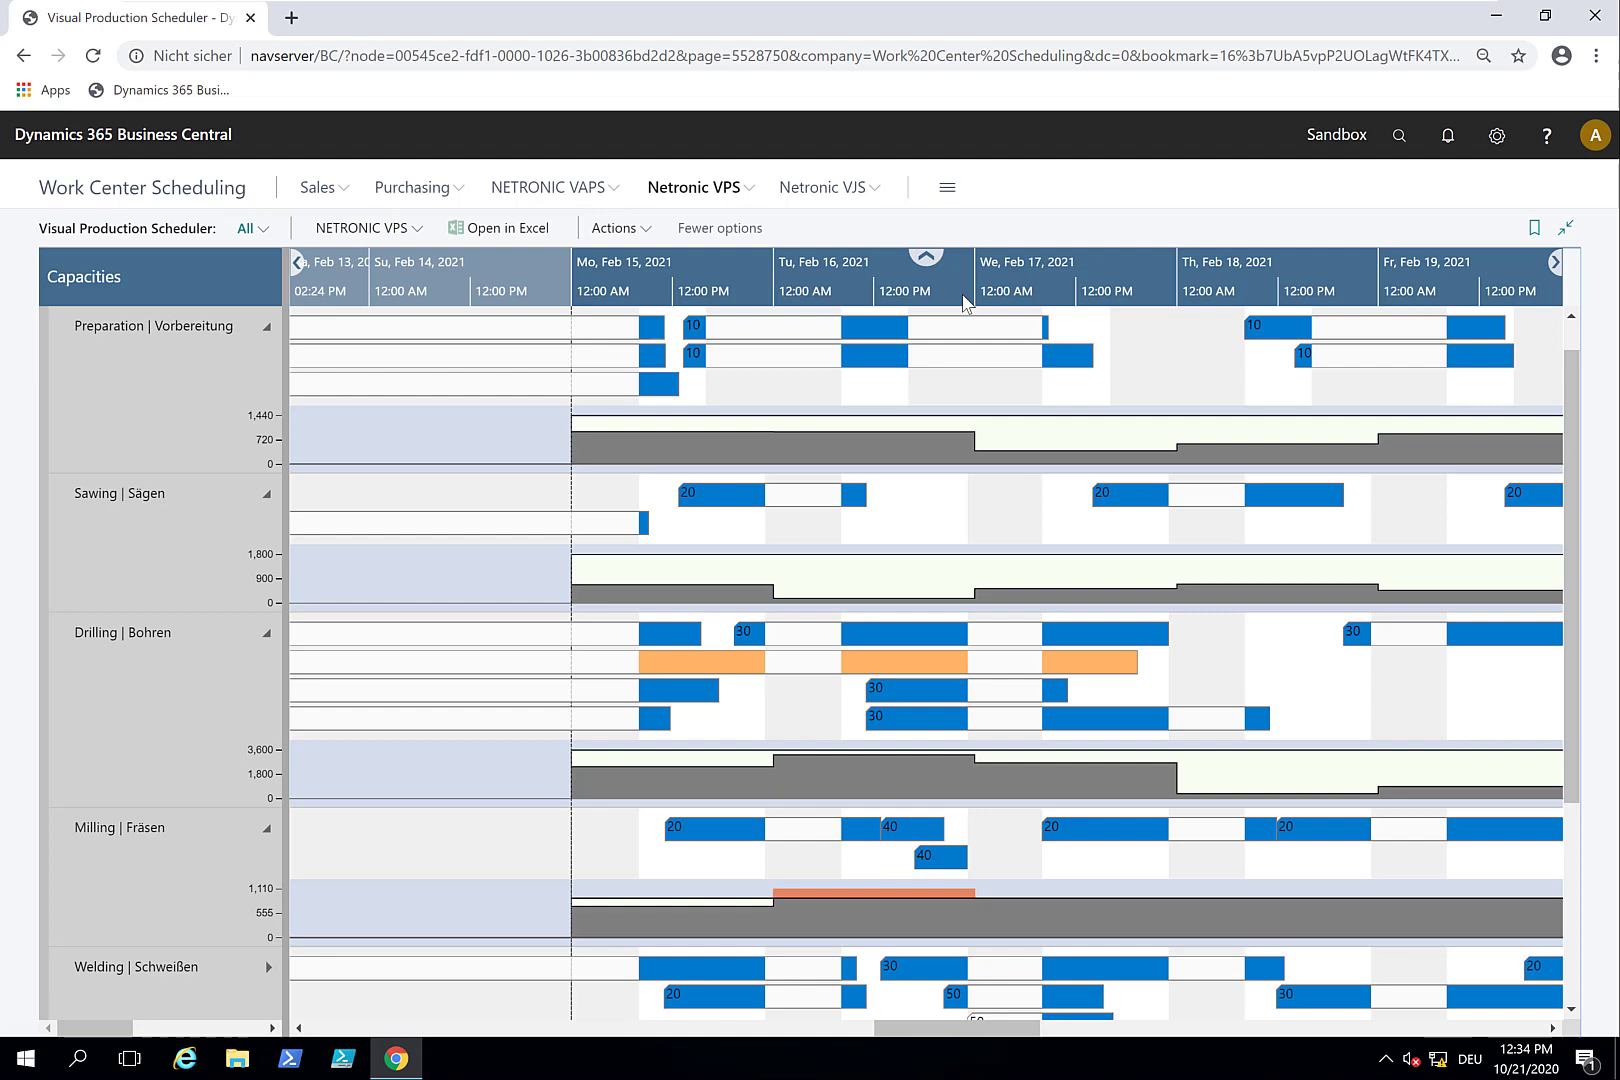
pyautogui.scroll(-2, 964, 304)
pyautogui.moveTo(837, 277); pyautogui.dragTo(611, 277)
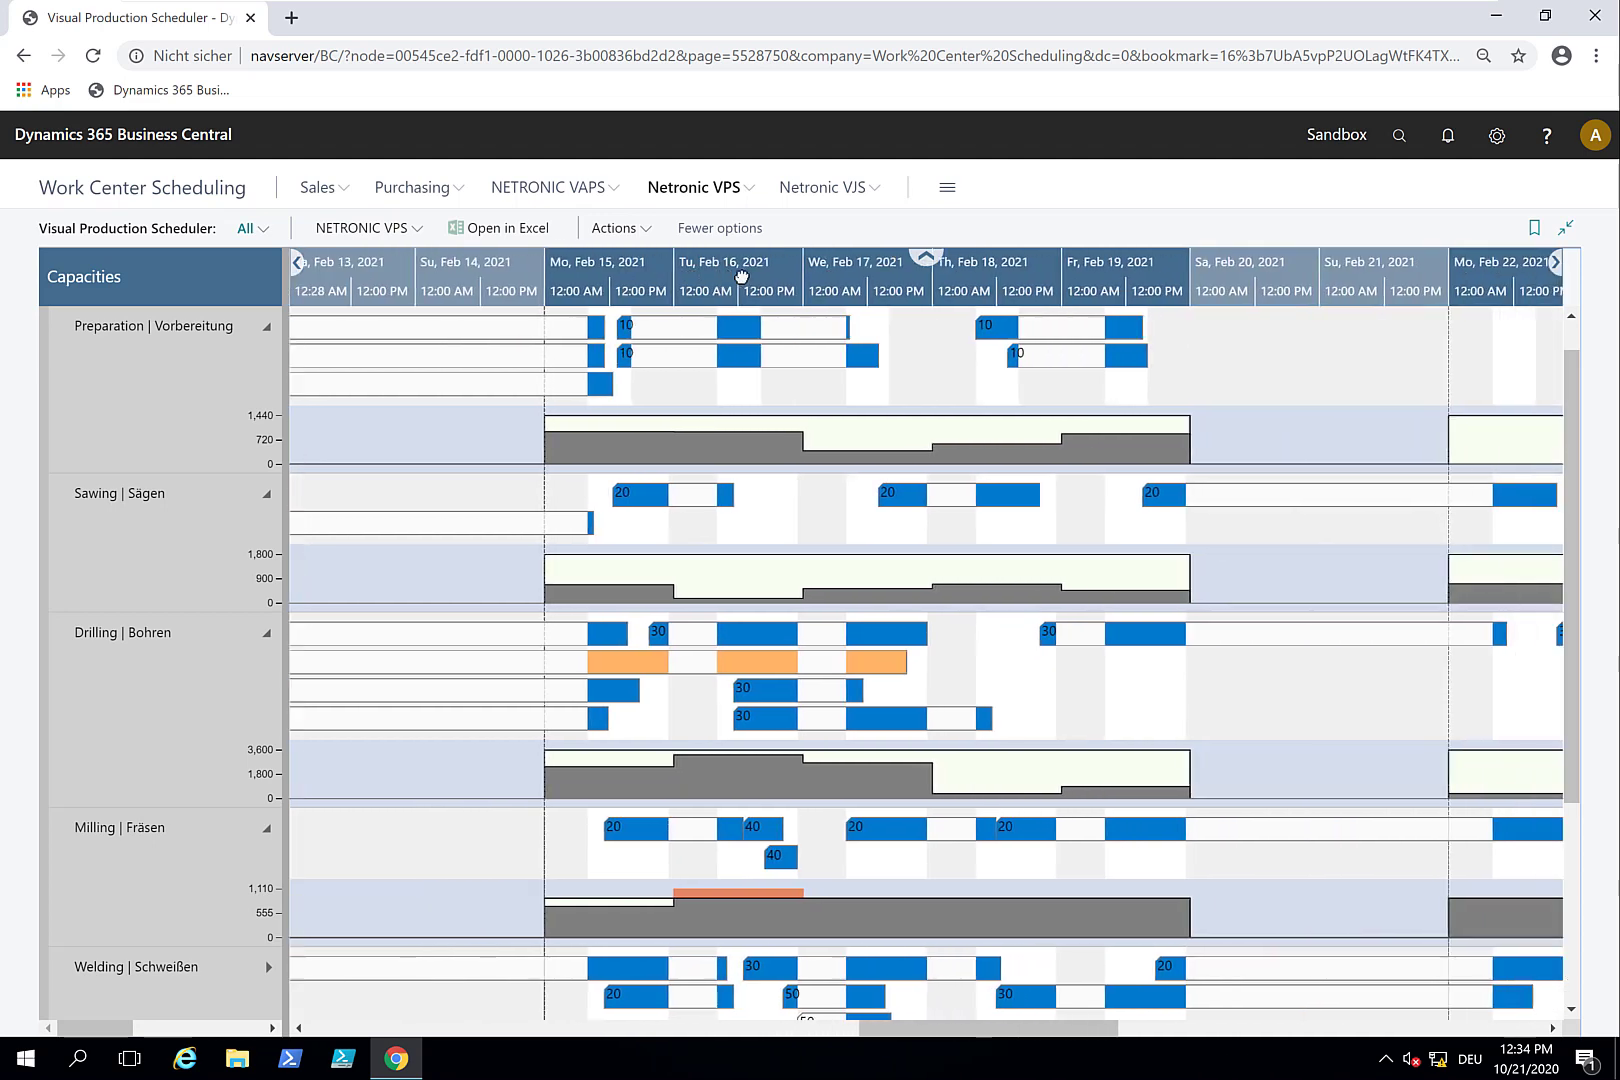
# - Drag milling operation 40 into the first Milling row, with operation 20 placed after it
pyautogui.moveTo(732, 865); pyautogui.dragTo(757, 830)
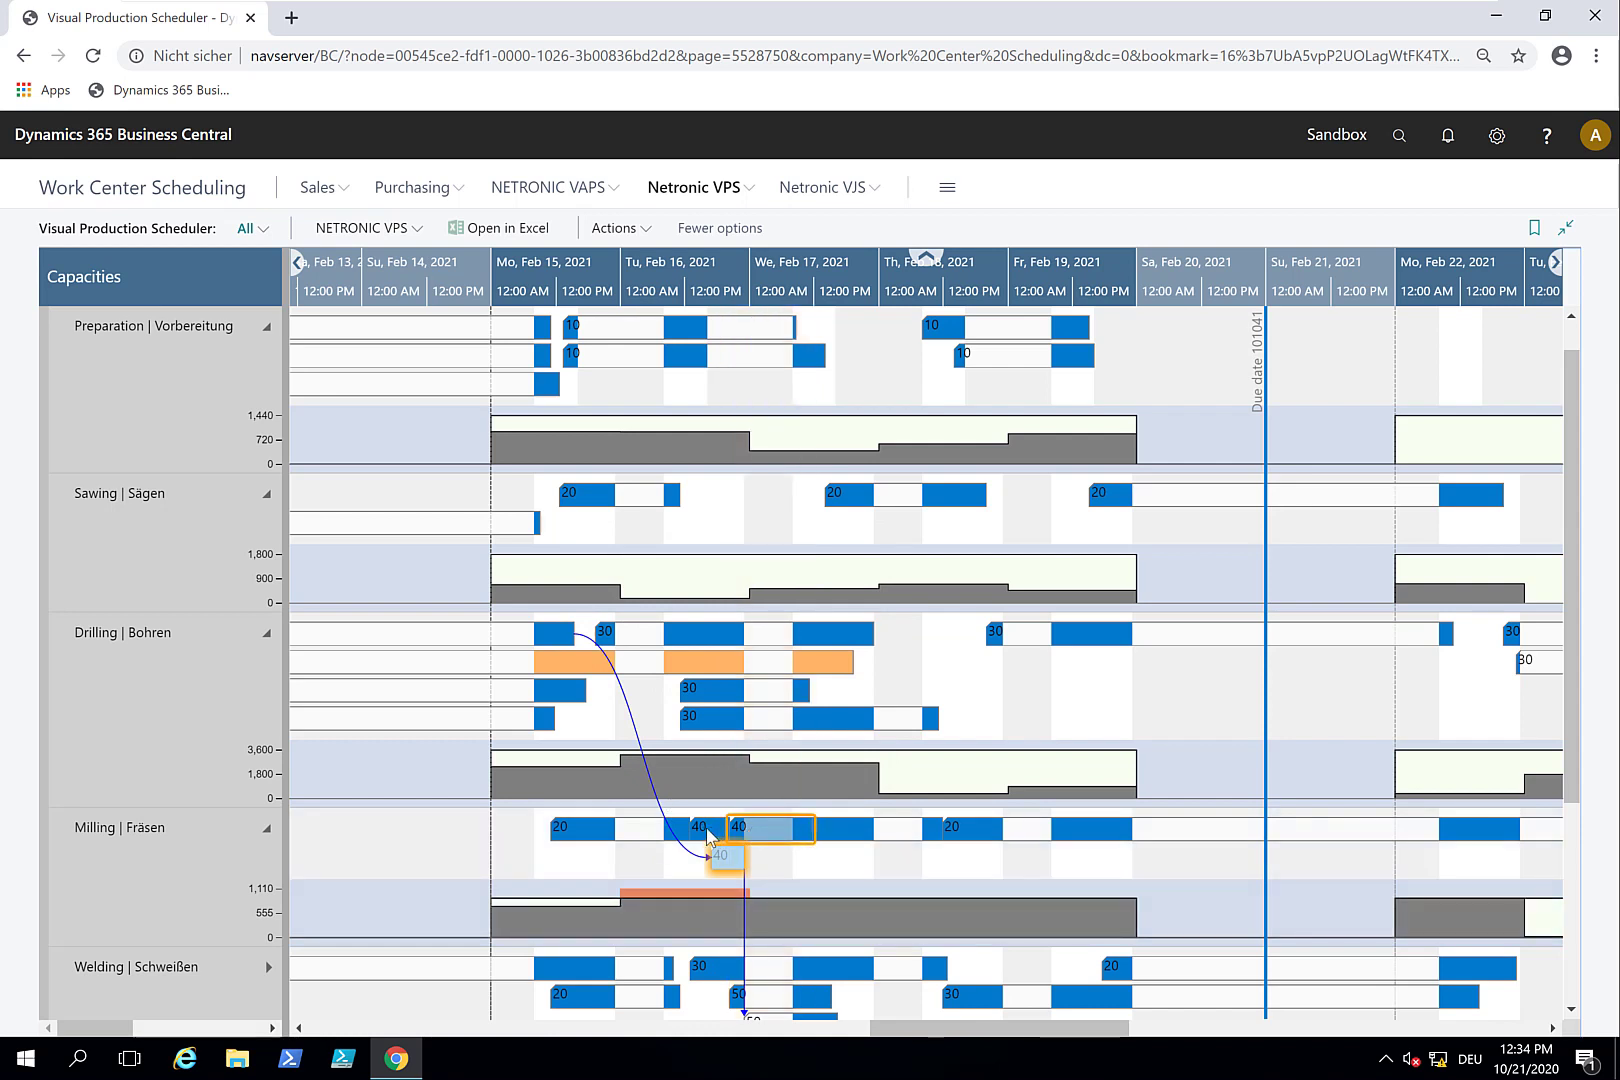
pyautogui.click(759, 837)
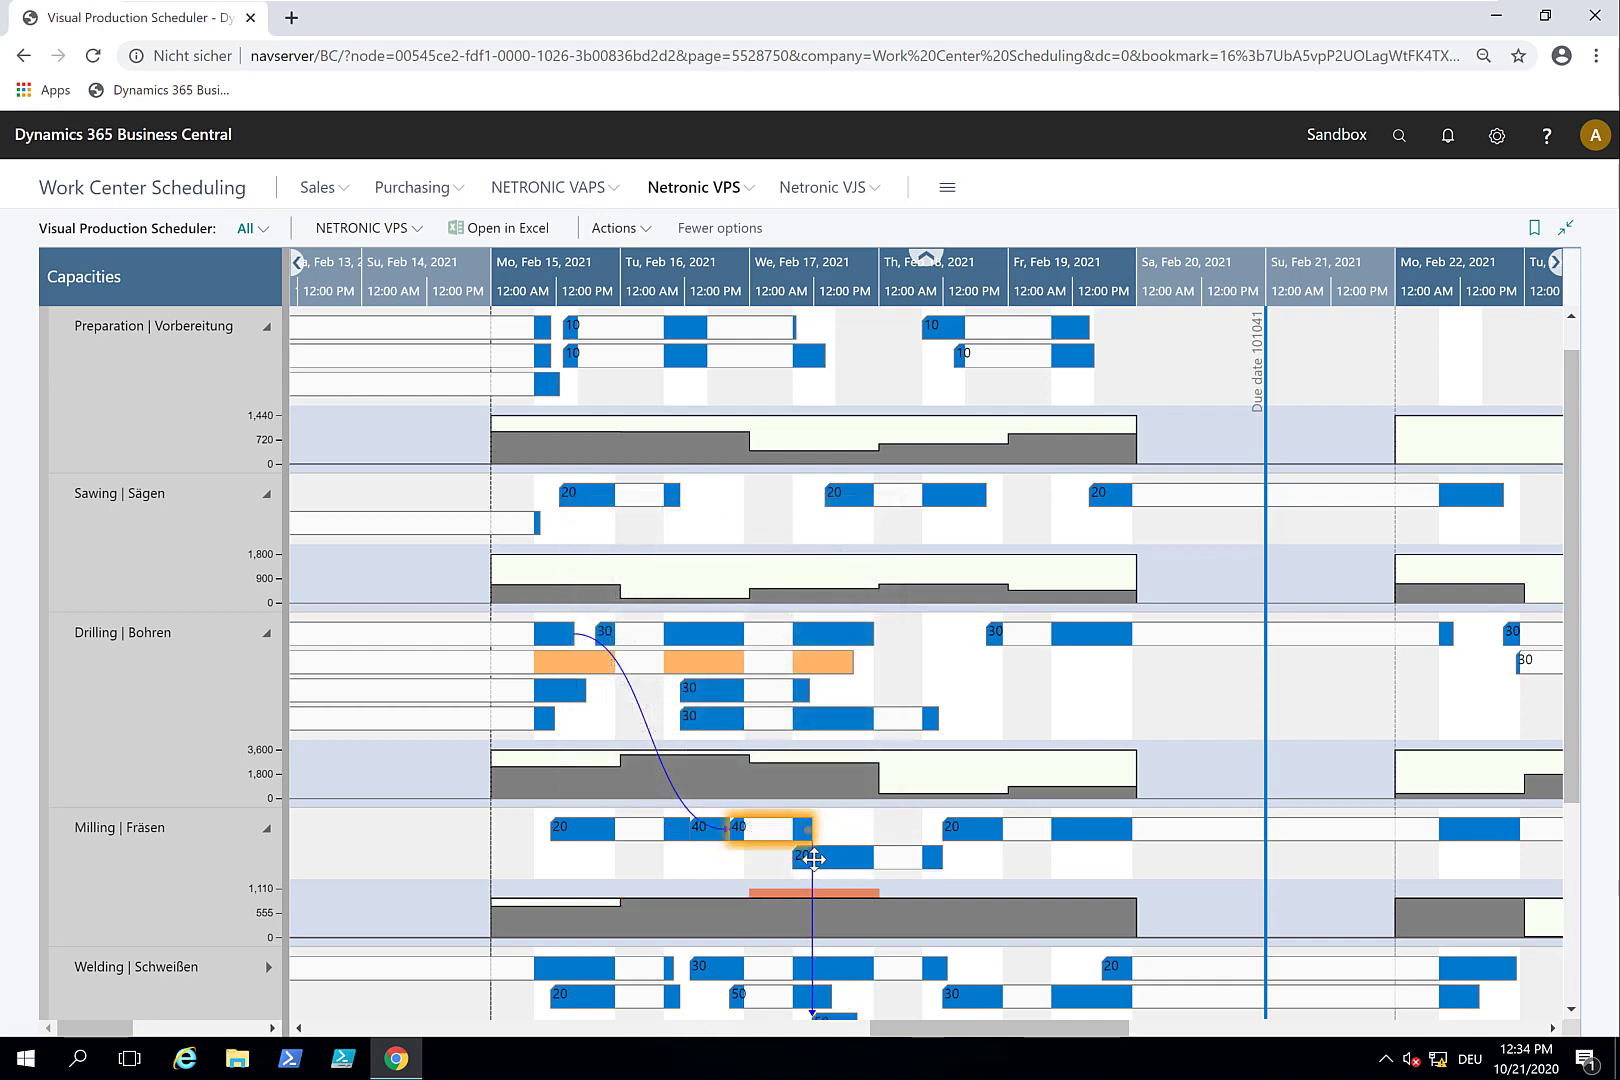
pyautogui.scroll(-1, 816, 866)
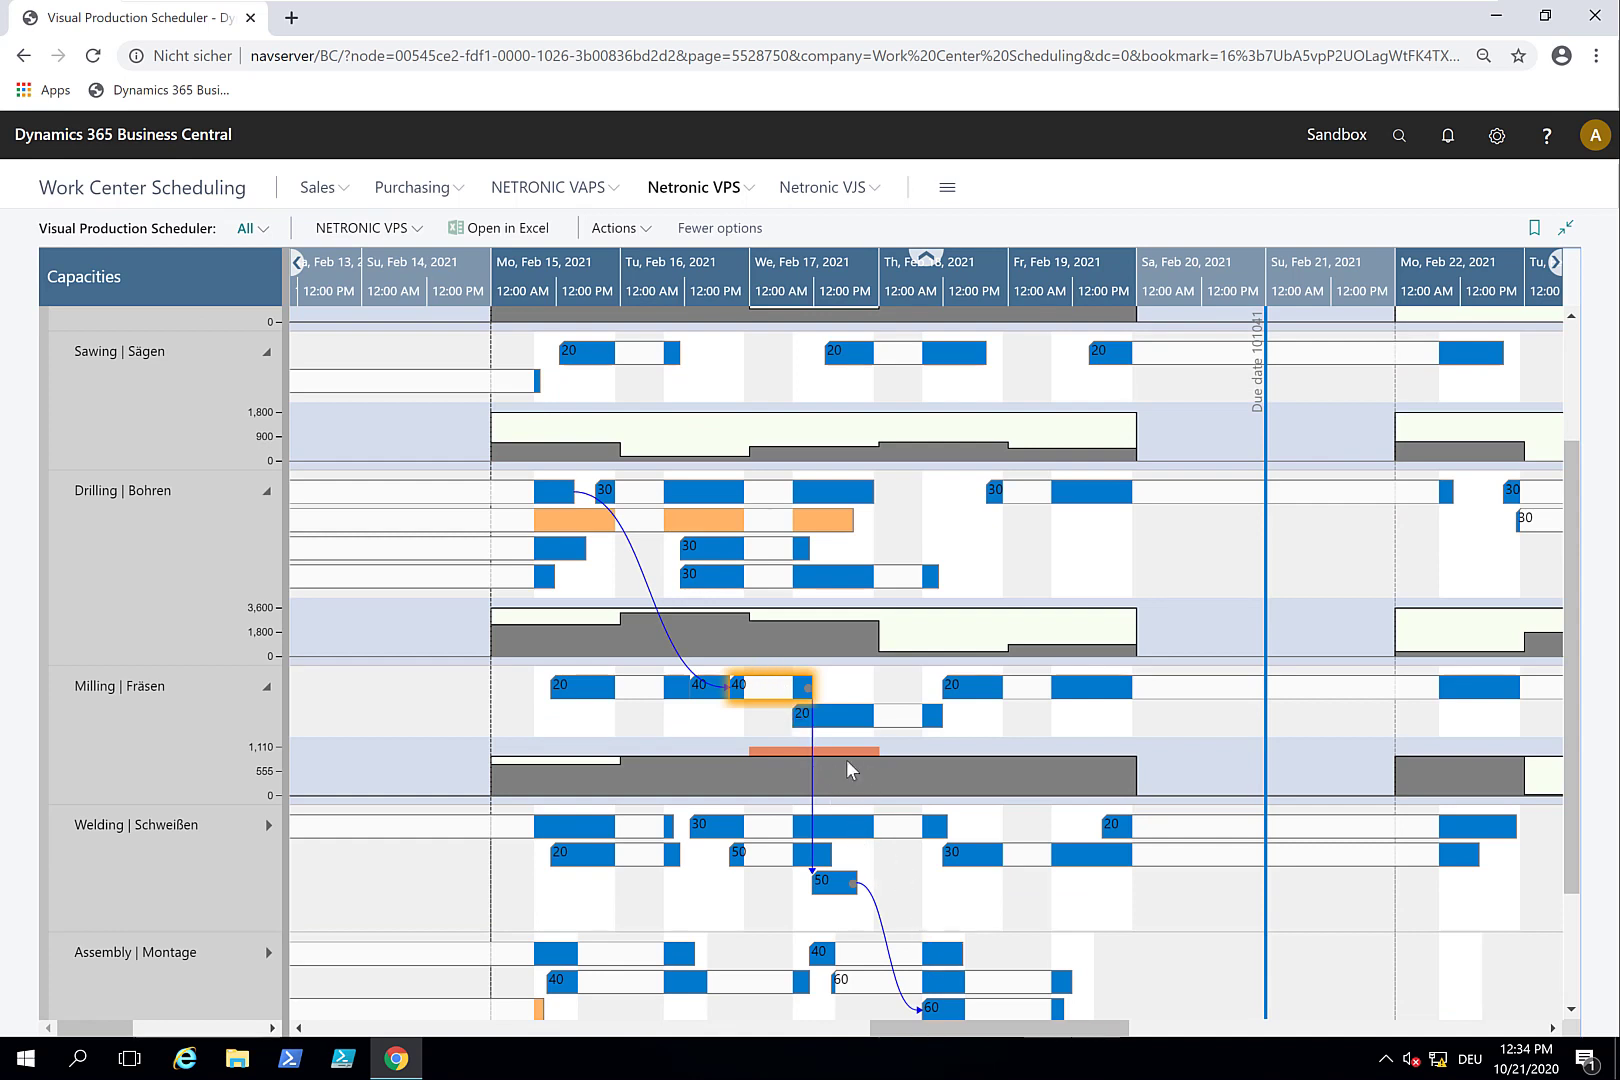
pyautogui.moveTo(824, 716); pyautogui.dragTo(844, 687)
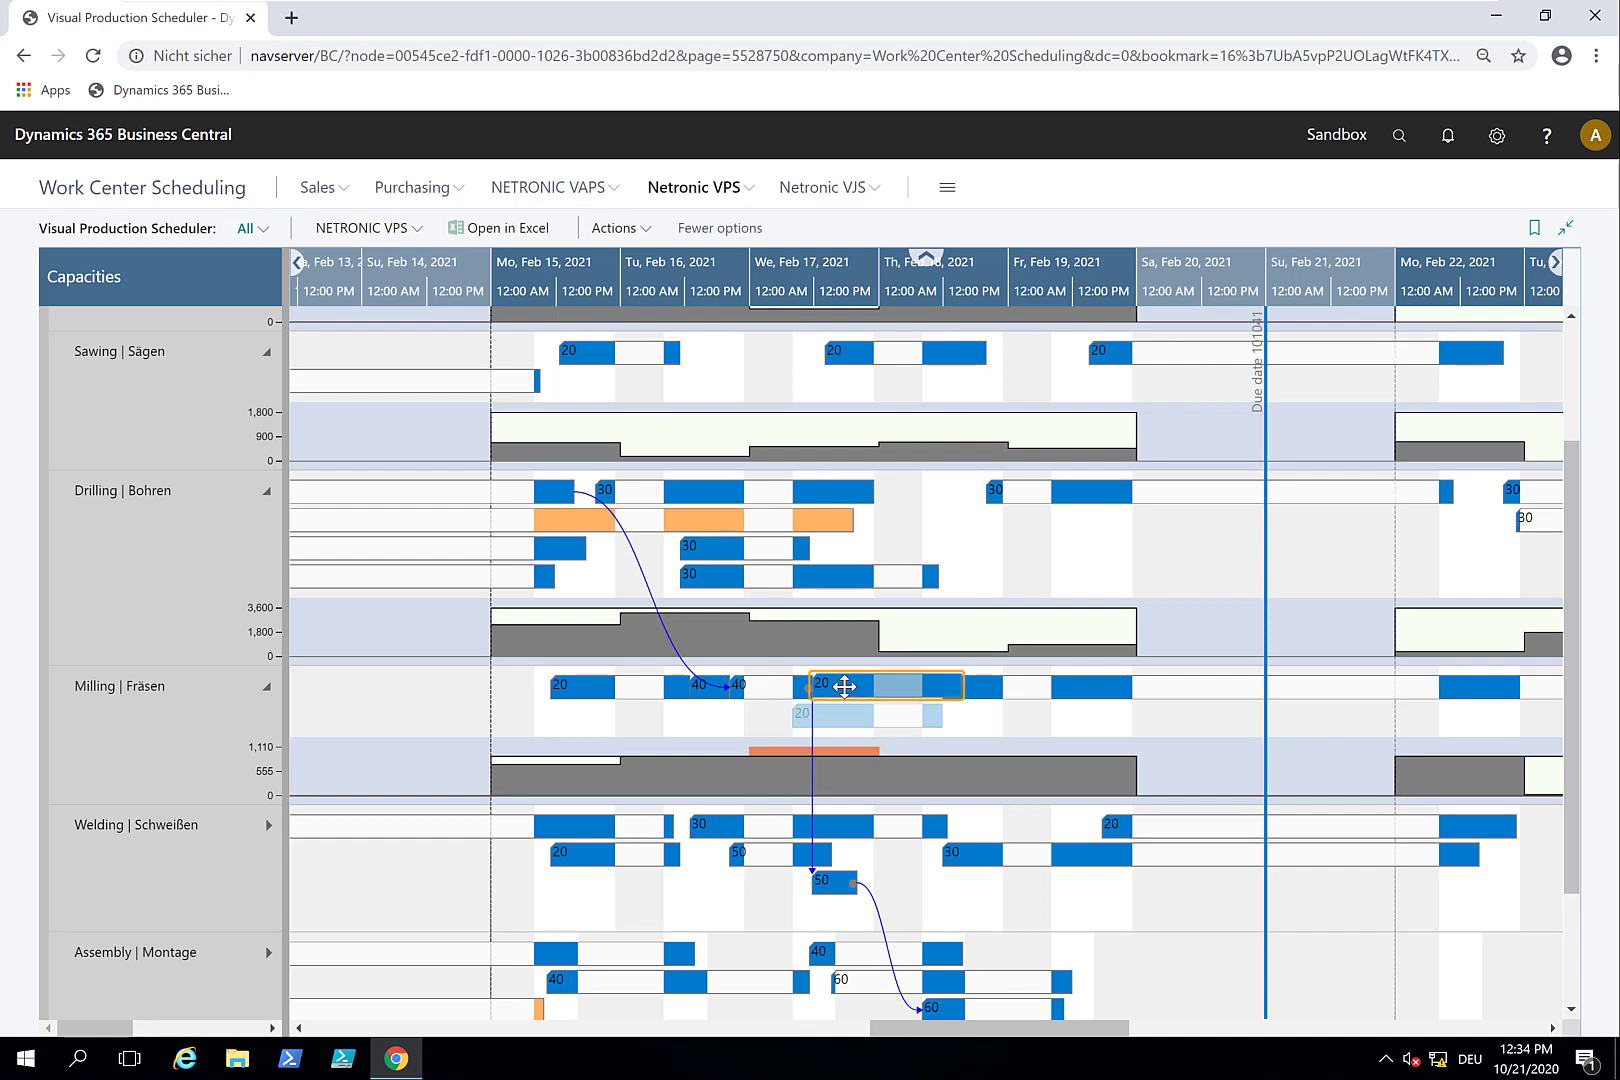
pyautogui.scroll(-3, 1040, 285)
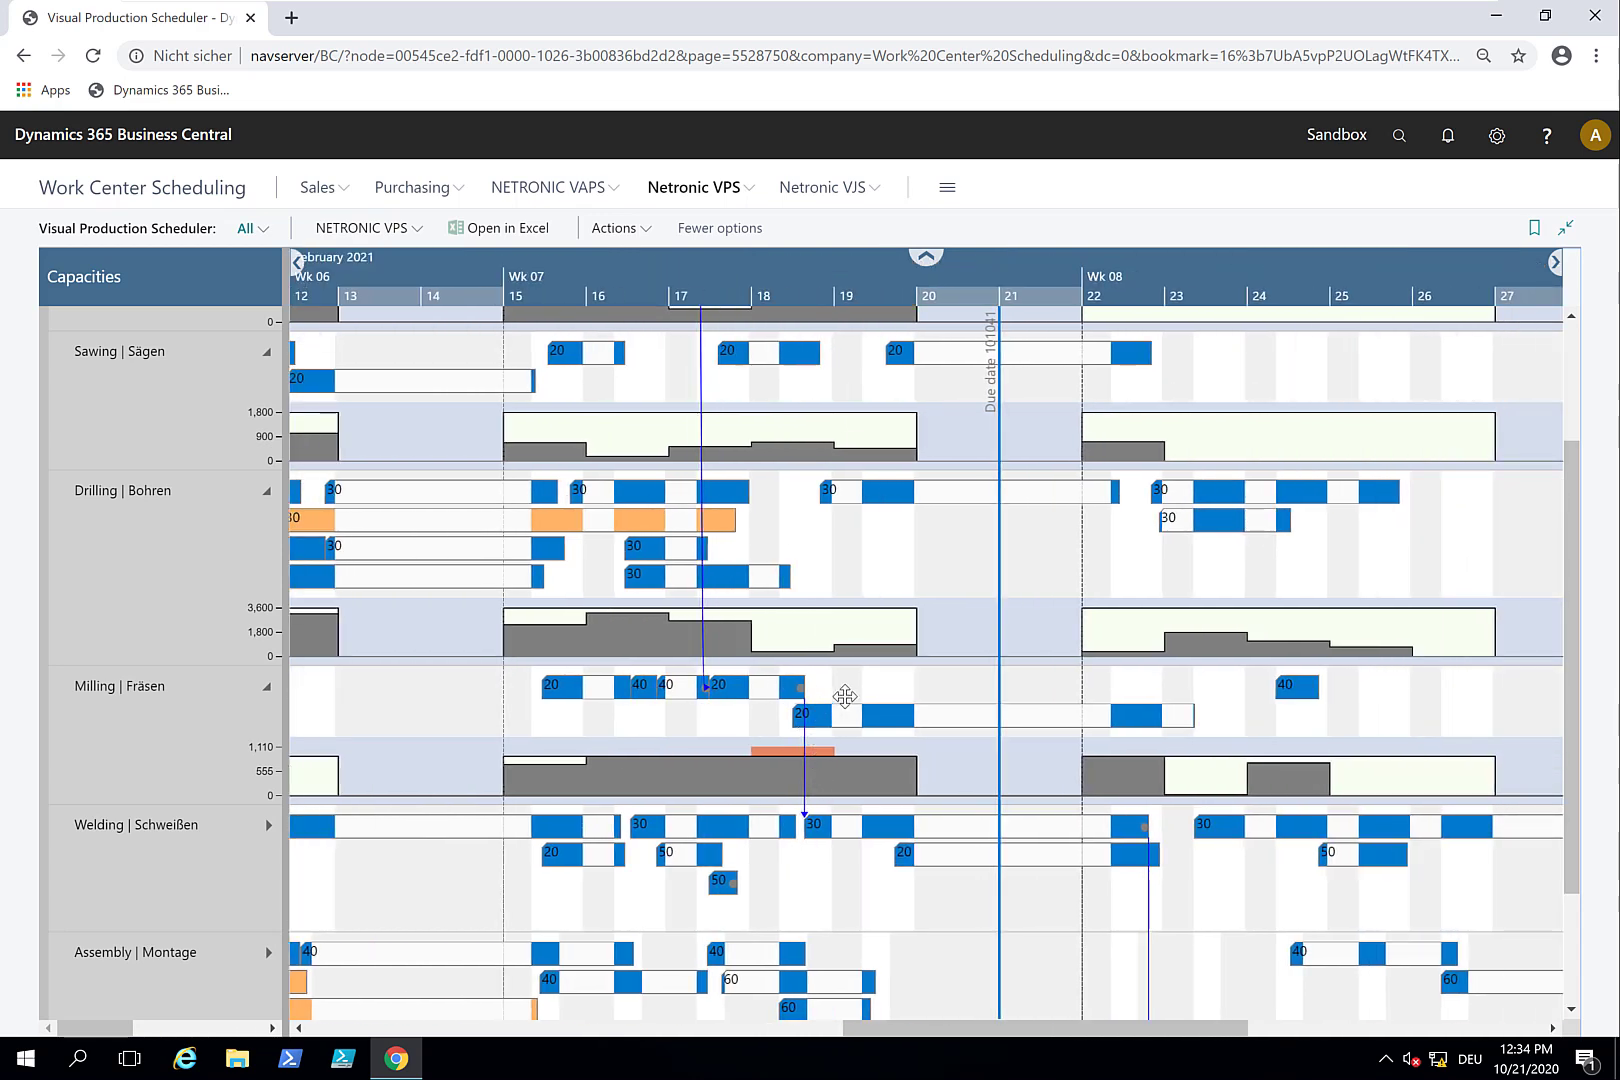
pyautogui.moveTo(816, 717); pyautogui.dragTo(842, 693)
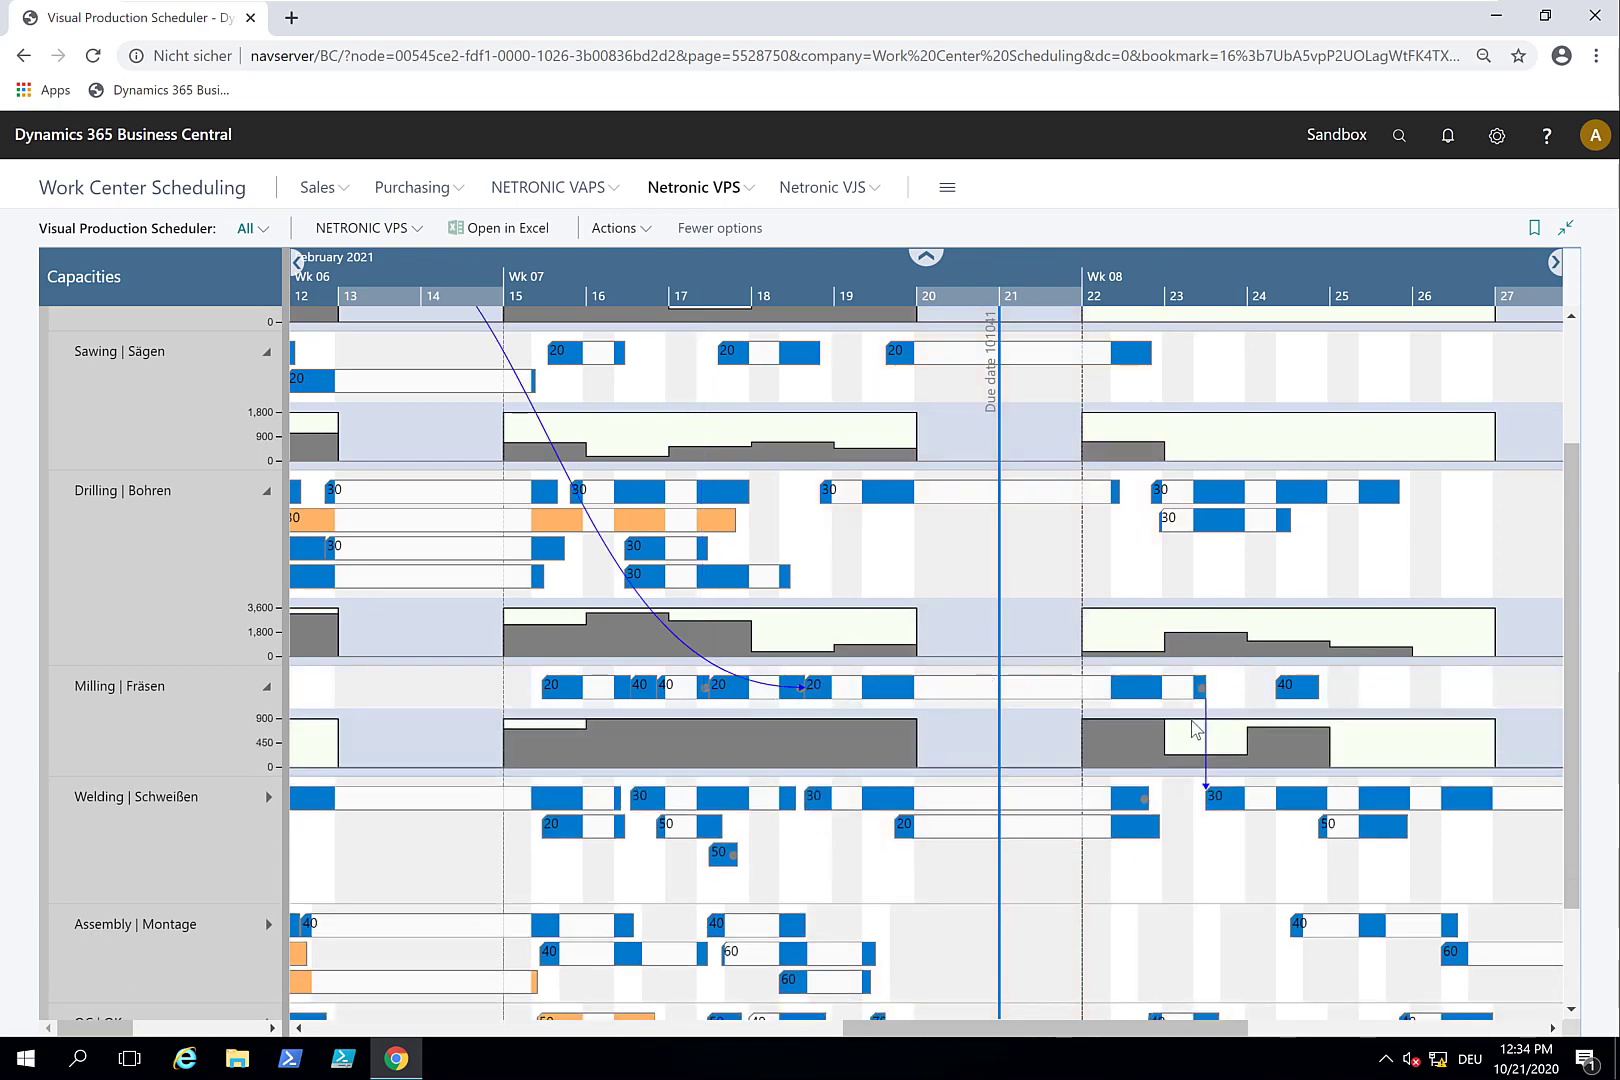
pyautogui.scroll(-2, 1193, 730)
pyautogui.scroll(-1, 1114, 296)
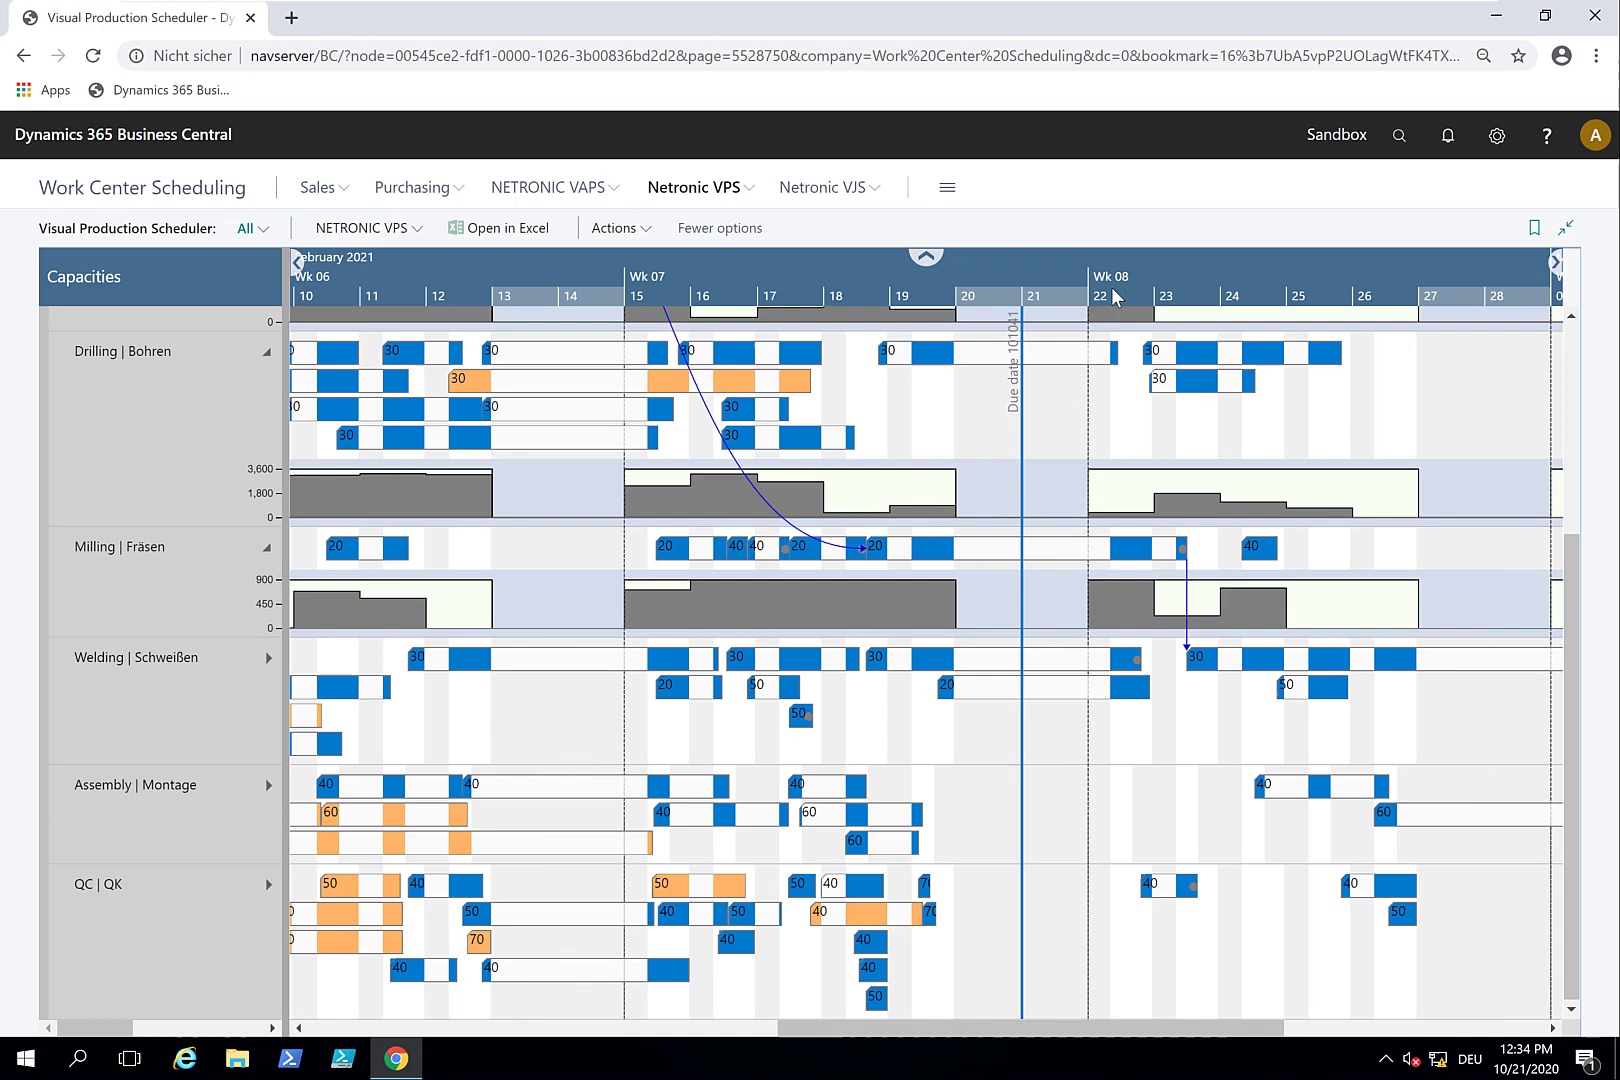
pyautogui.scroll(-2, 1114, 296)
pyautogui.scroll(-1, 1114, 296)
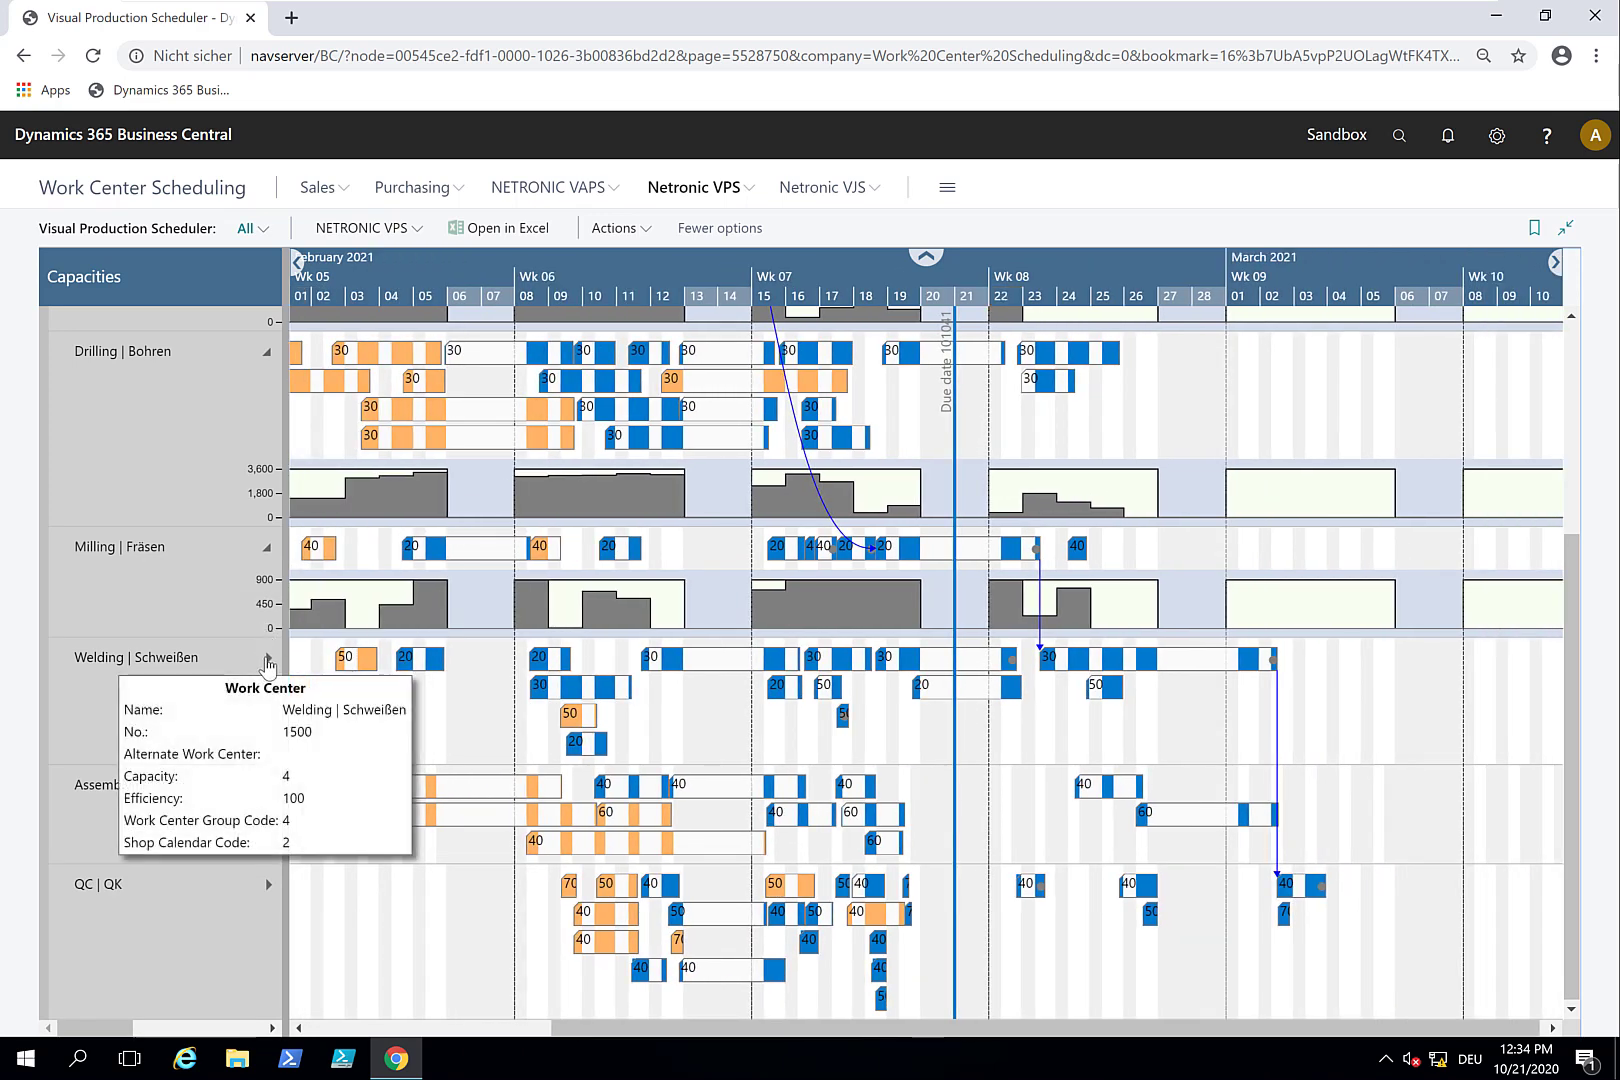
# - Show Welding, Assembly and QC histograms and select the long week 08 welding operation
pyautogui.click(268, 658)
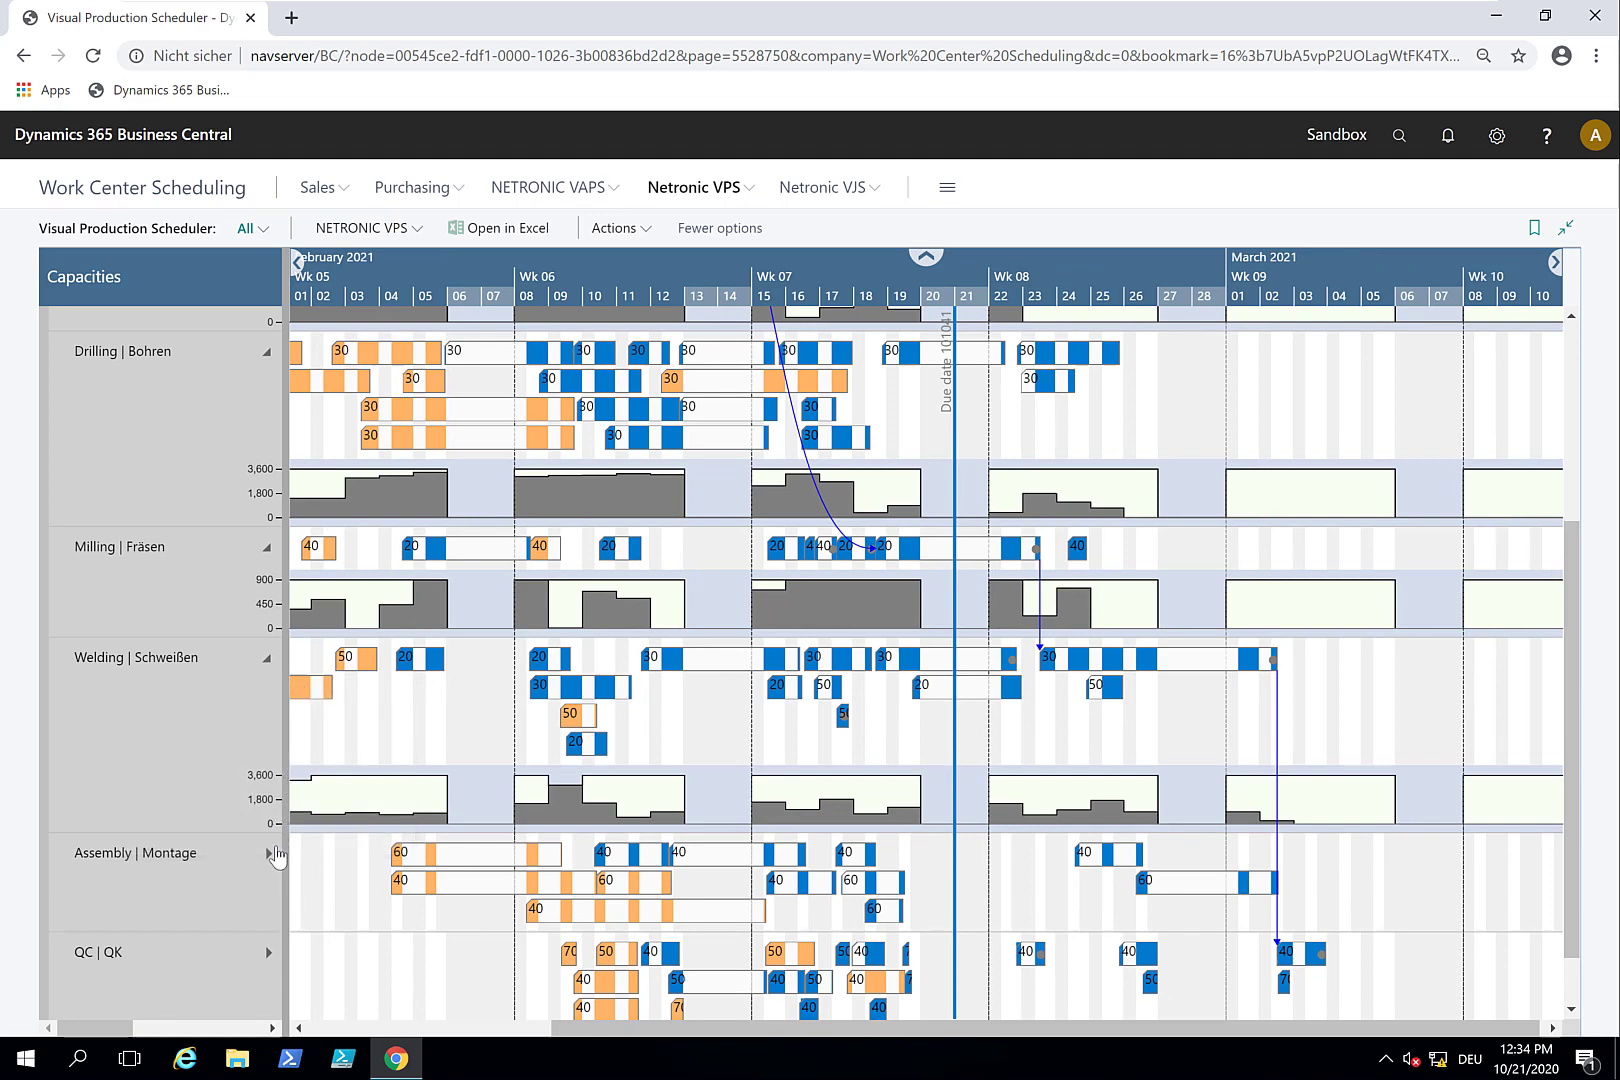
pyautogui.click(270, 854)
pyautogui.scroll(-1, 585, 881)
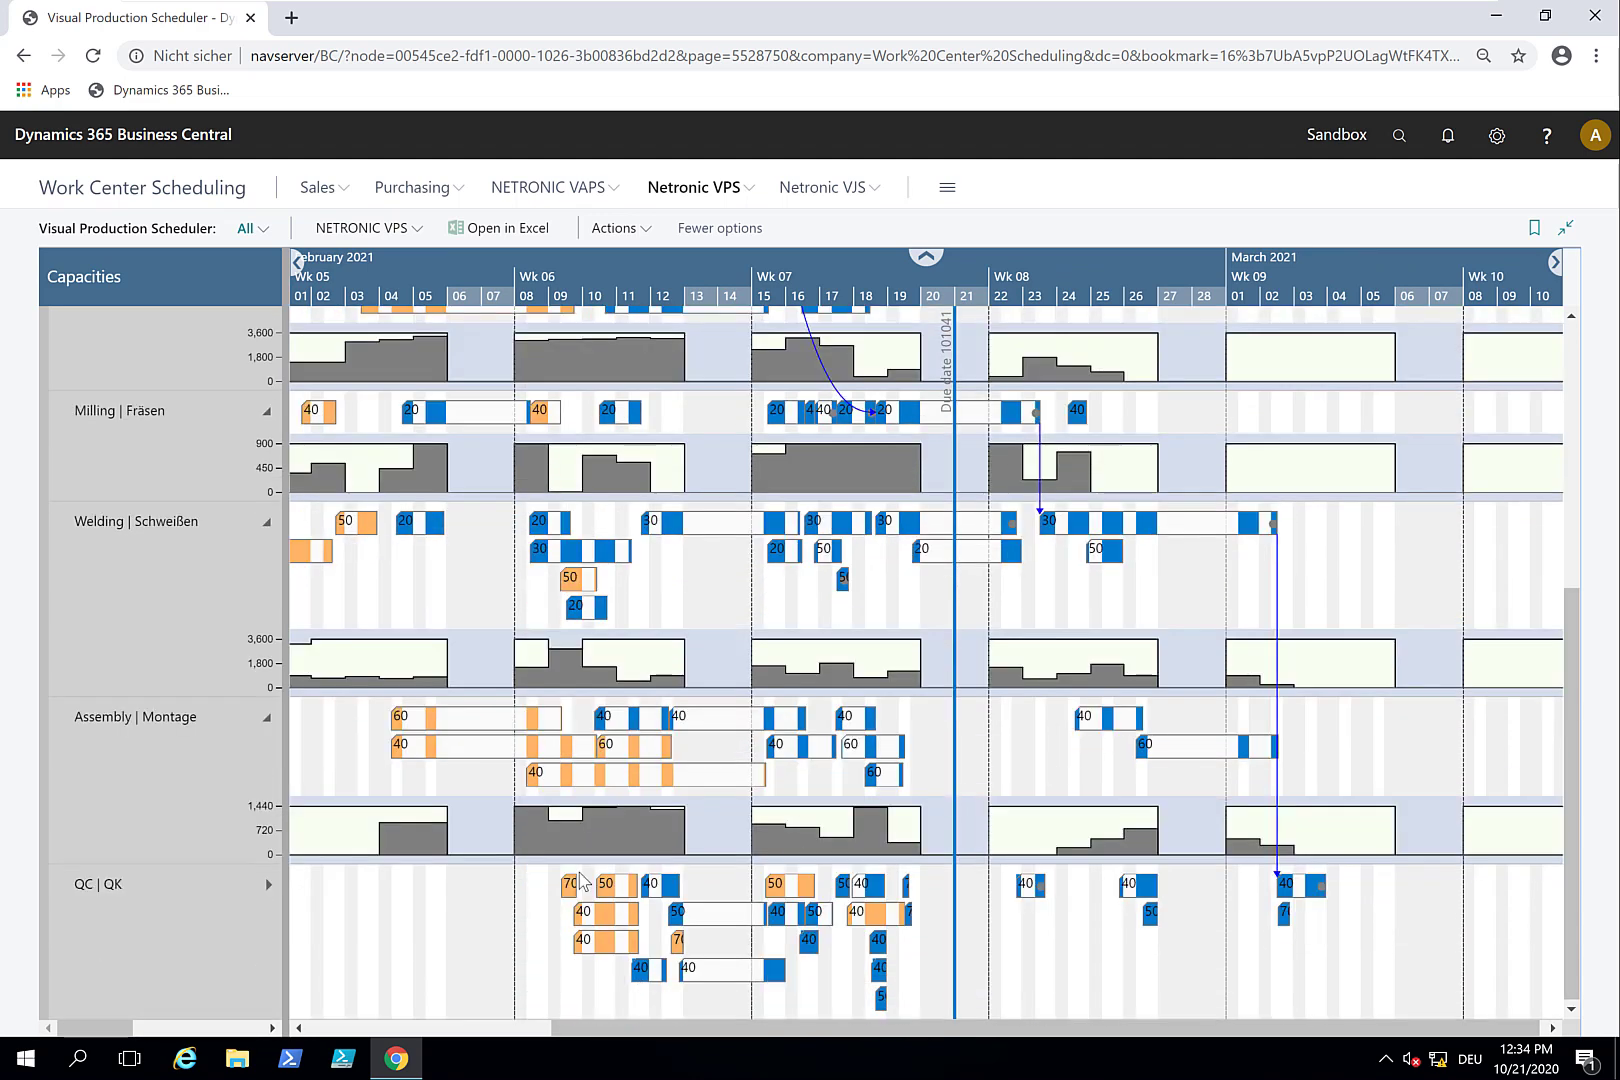
pyautogui.click(270, 885)
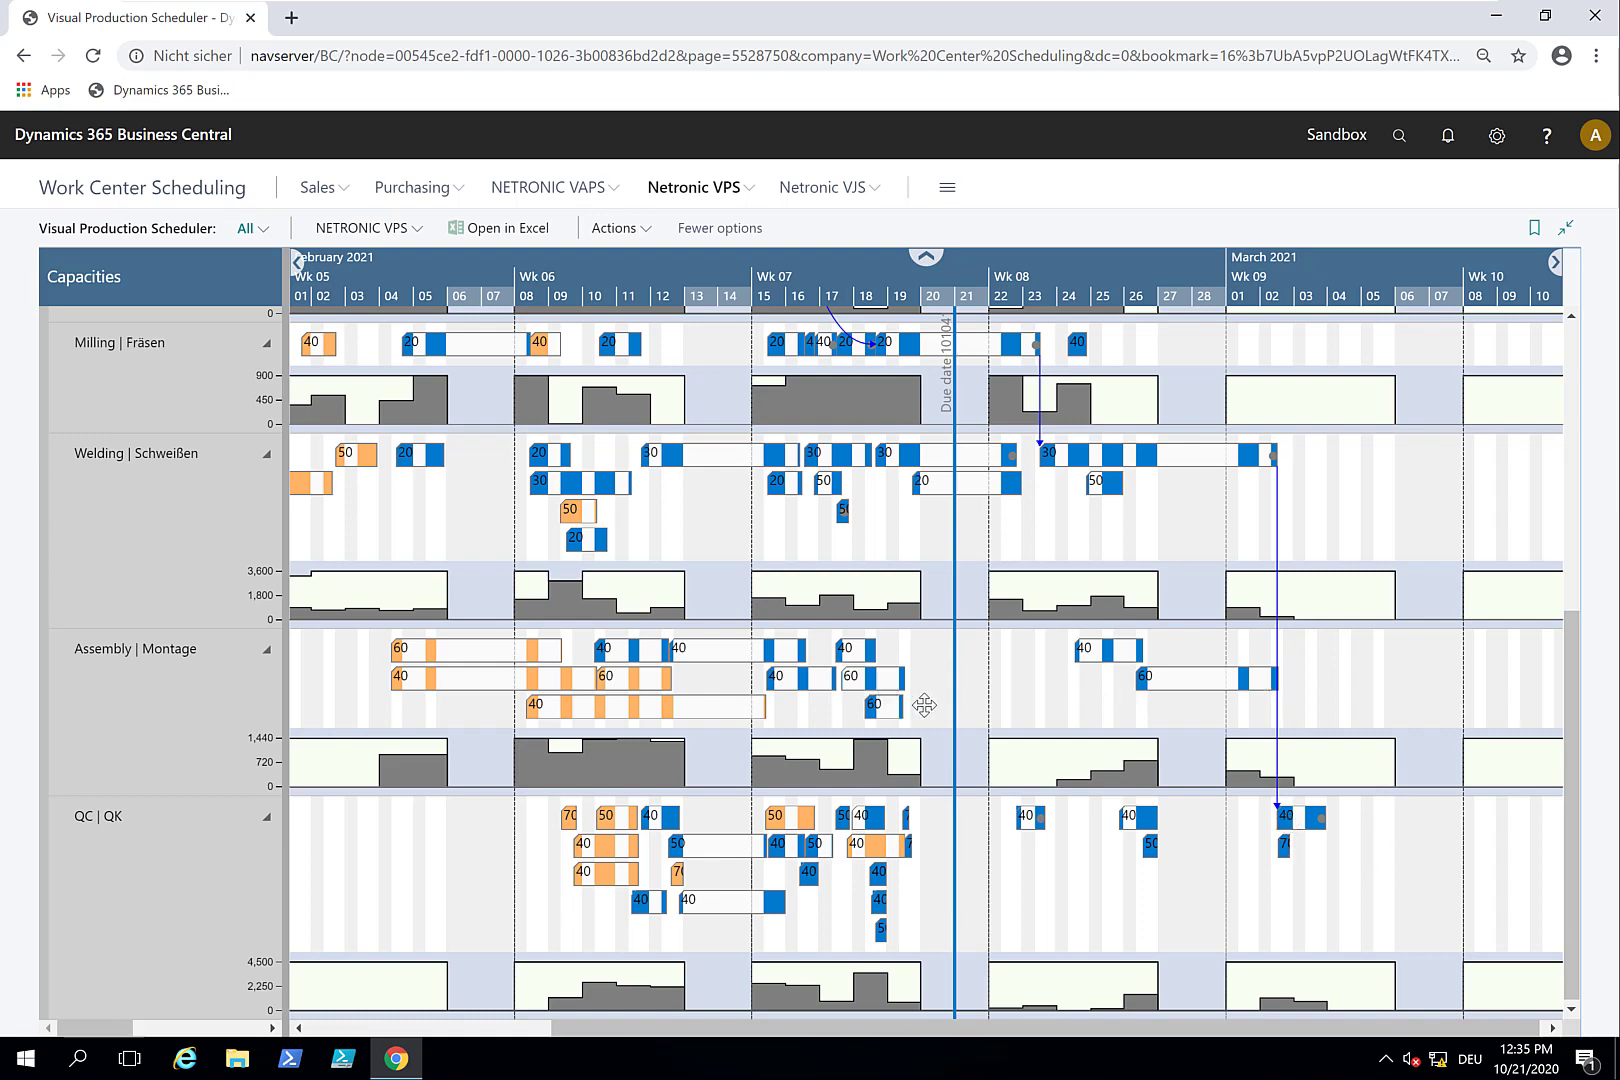
pyautogui.scroll(3, 1182, 984)
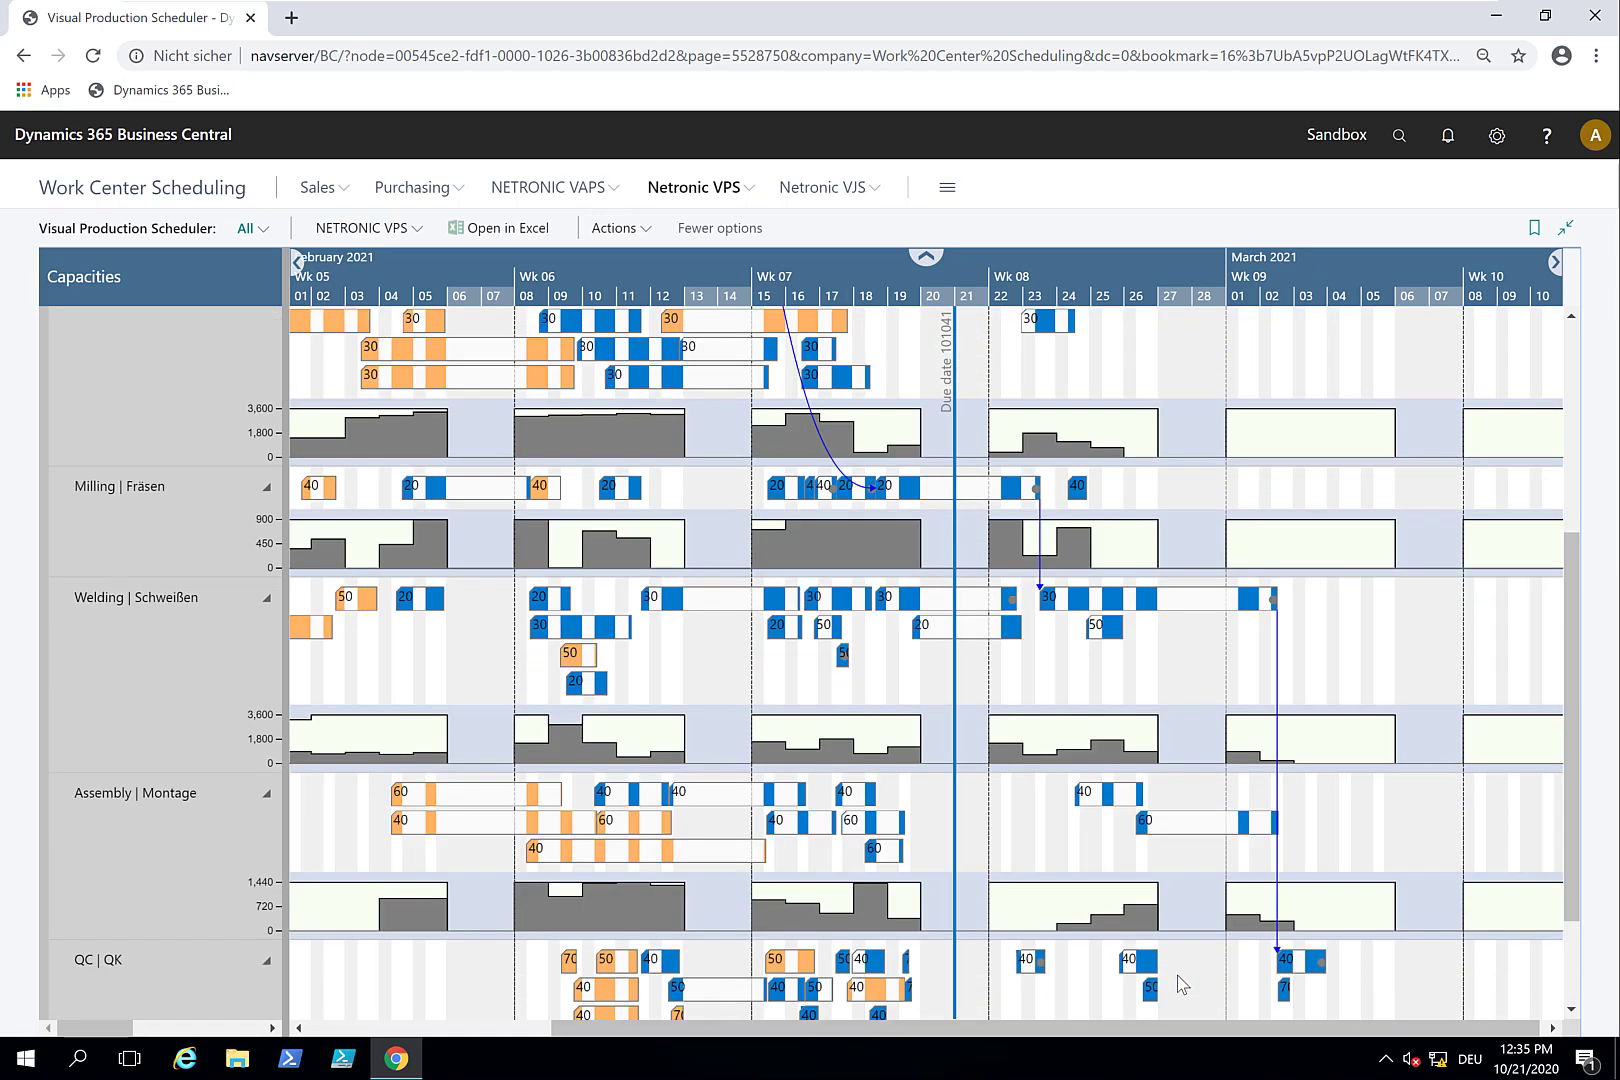
pyautogui.click(1123, 602)
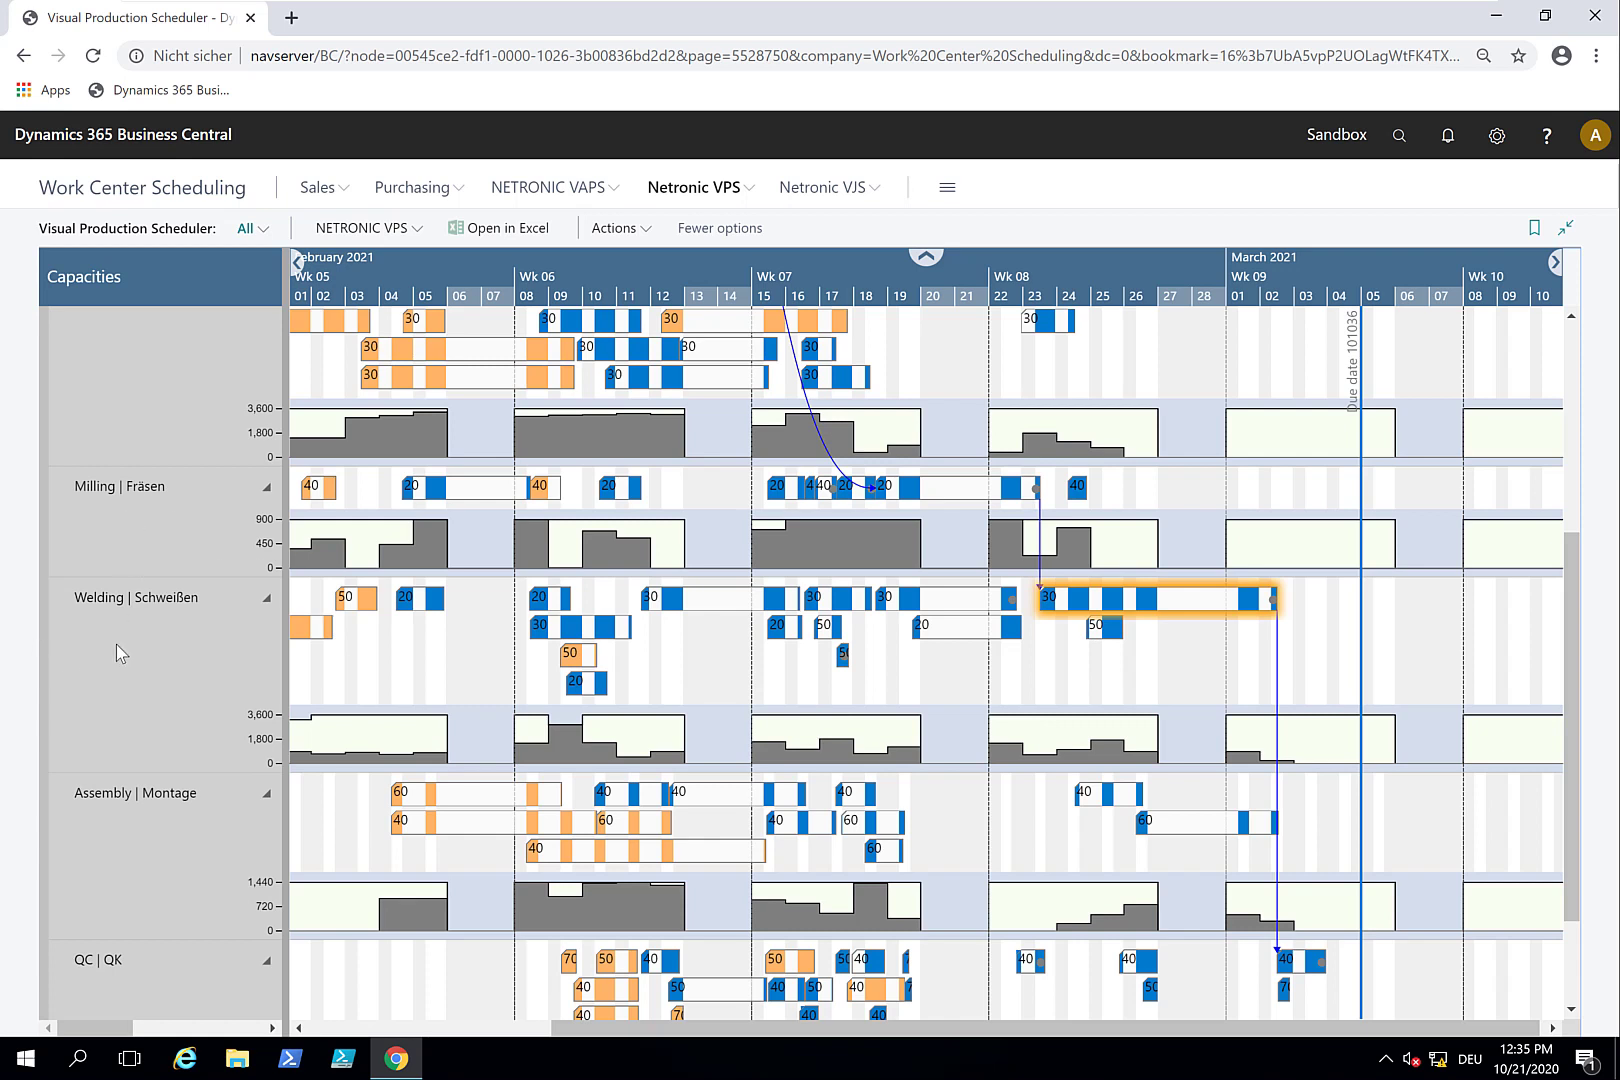
pyautogui.moveTo(135, 597)
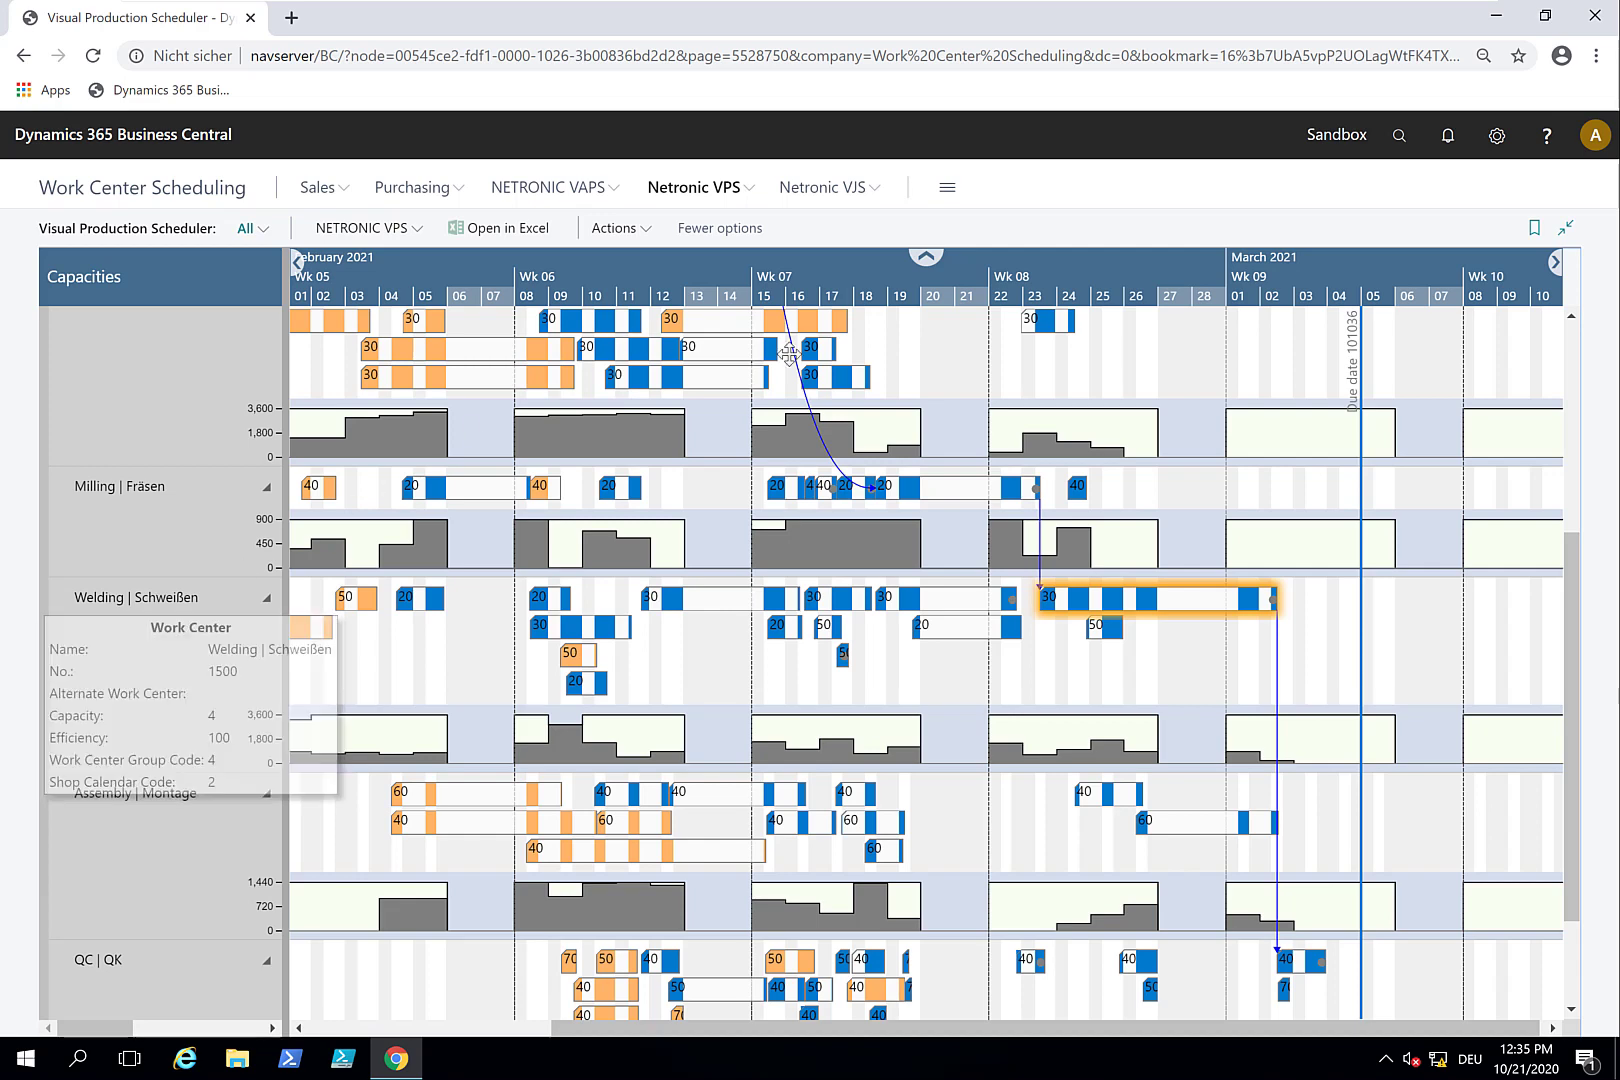
pyautogui.scroll(2, 778, 293)
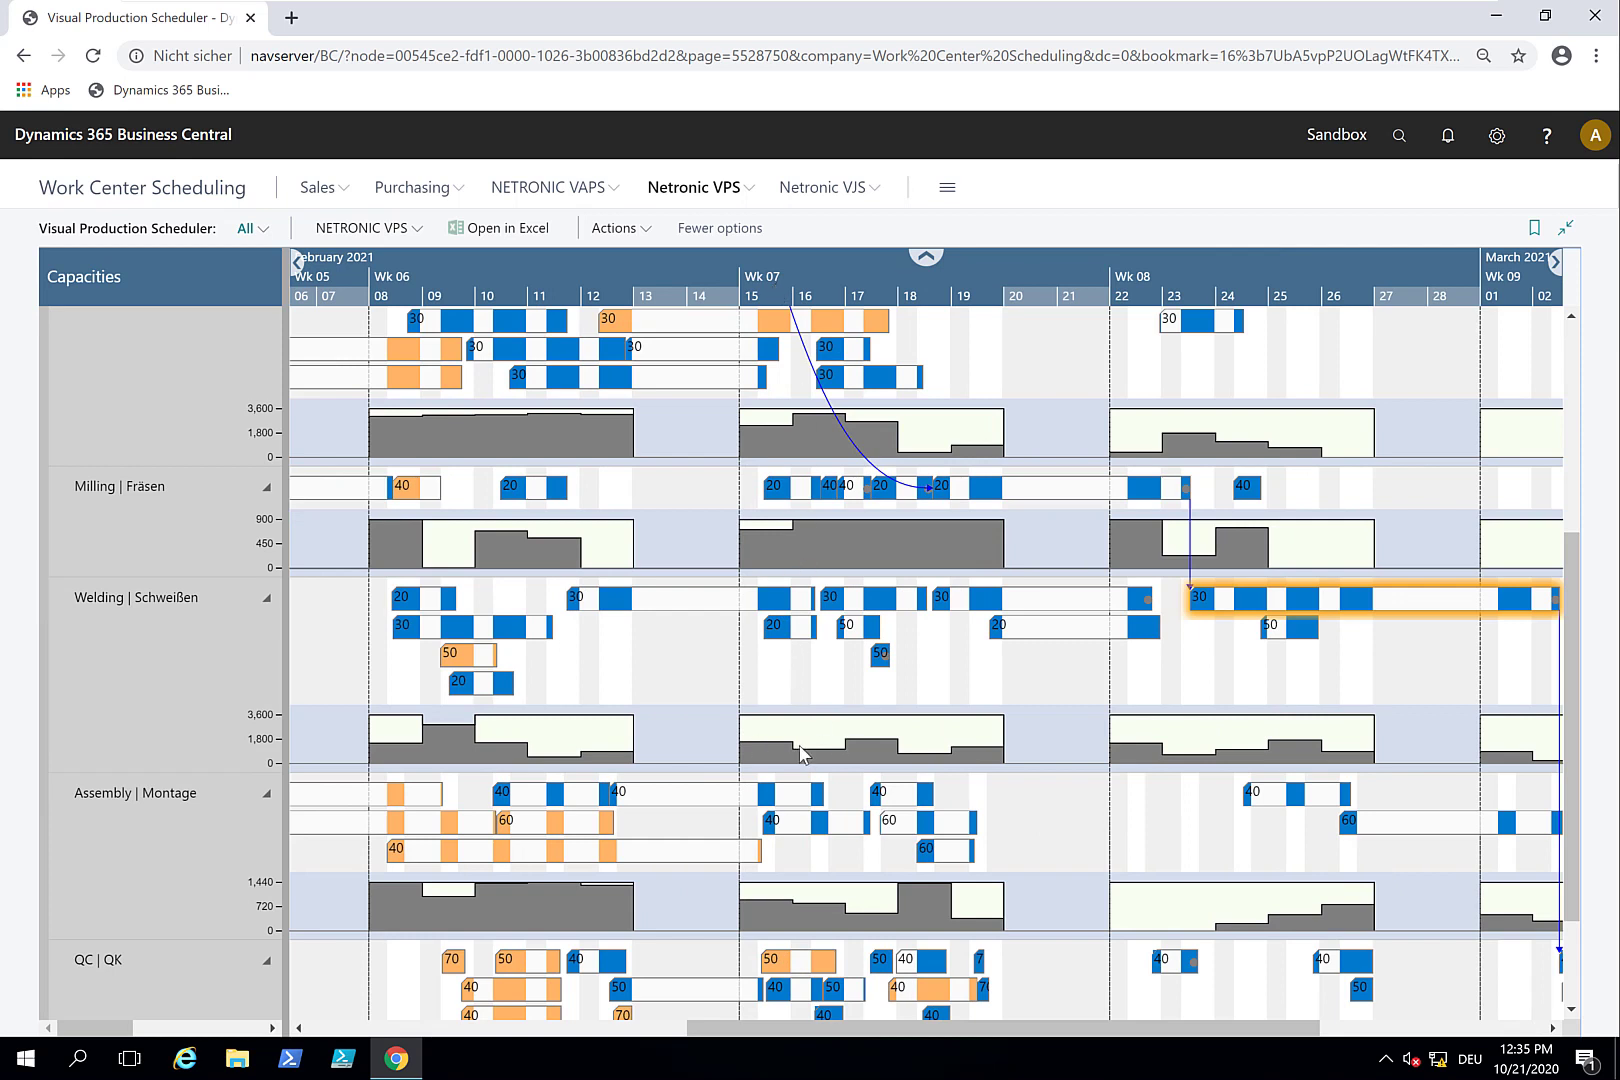
pyautogui.moveTo(775, 737)
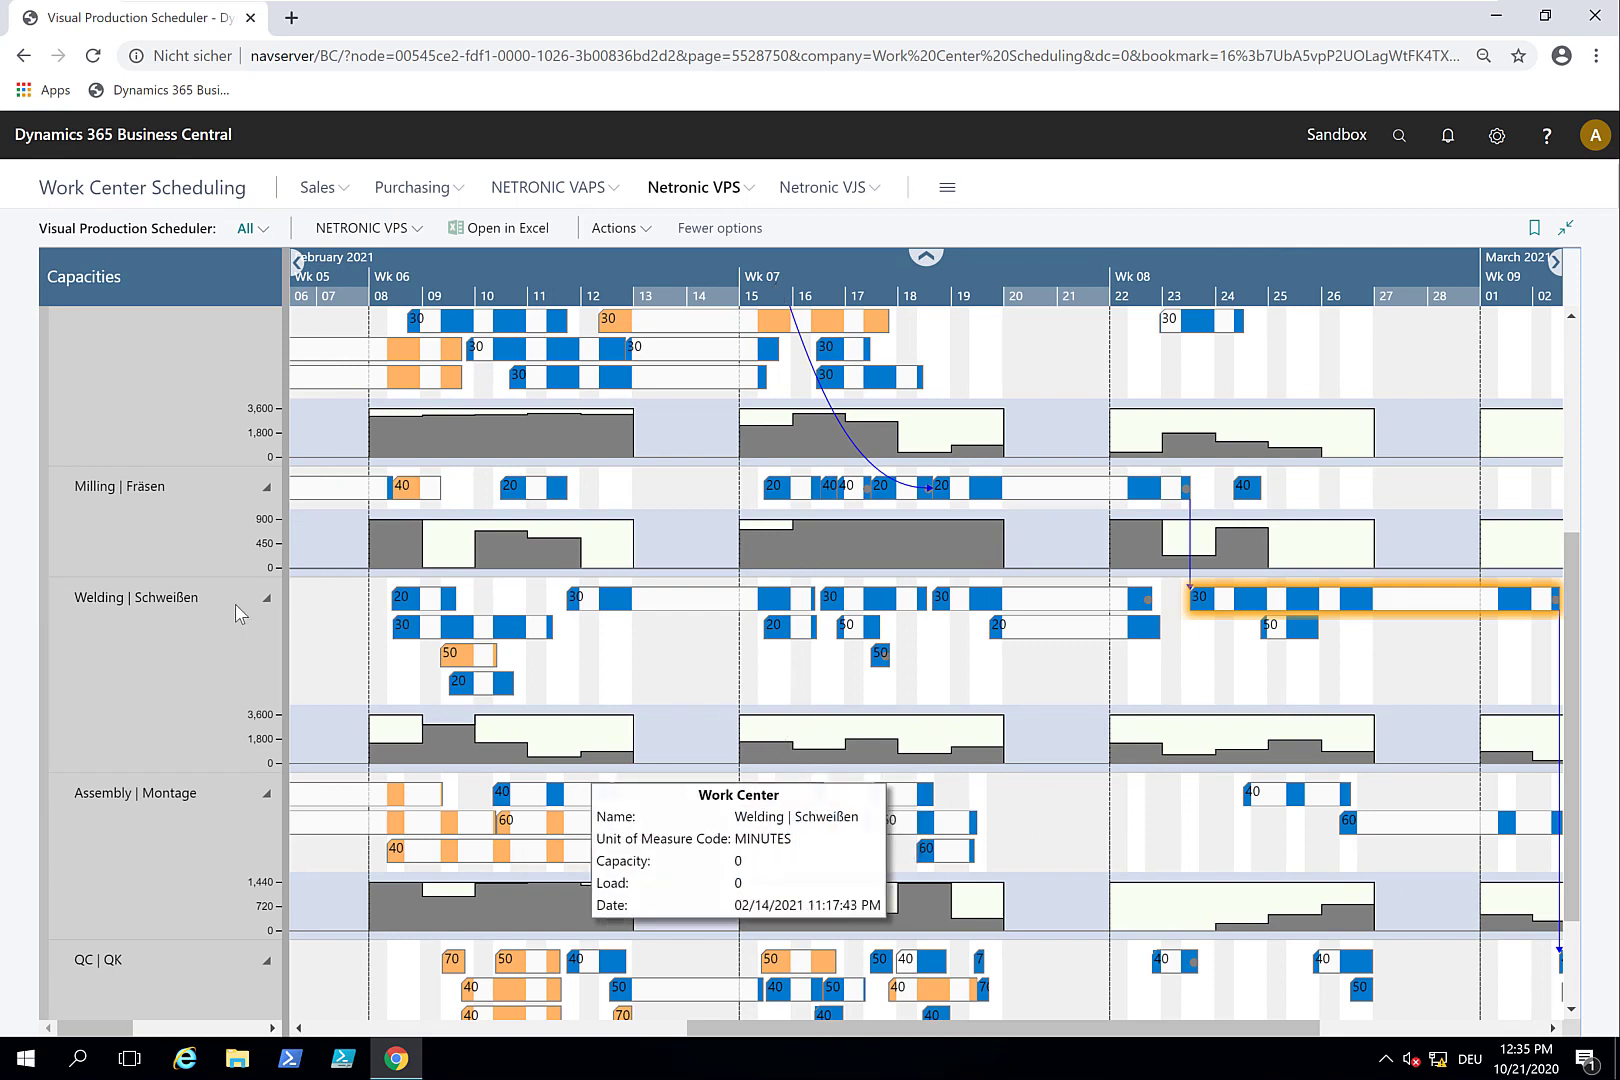
# - Open the Welding work center's capacity absence list via Navigate > Planning > Absence
pyautogui.doubleClick(123, 663)
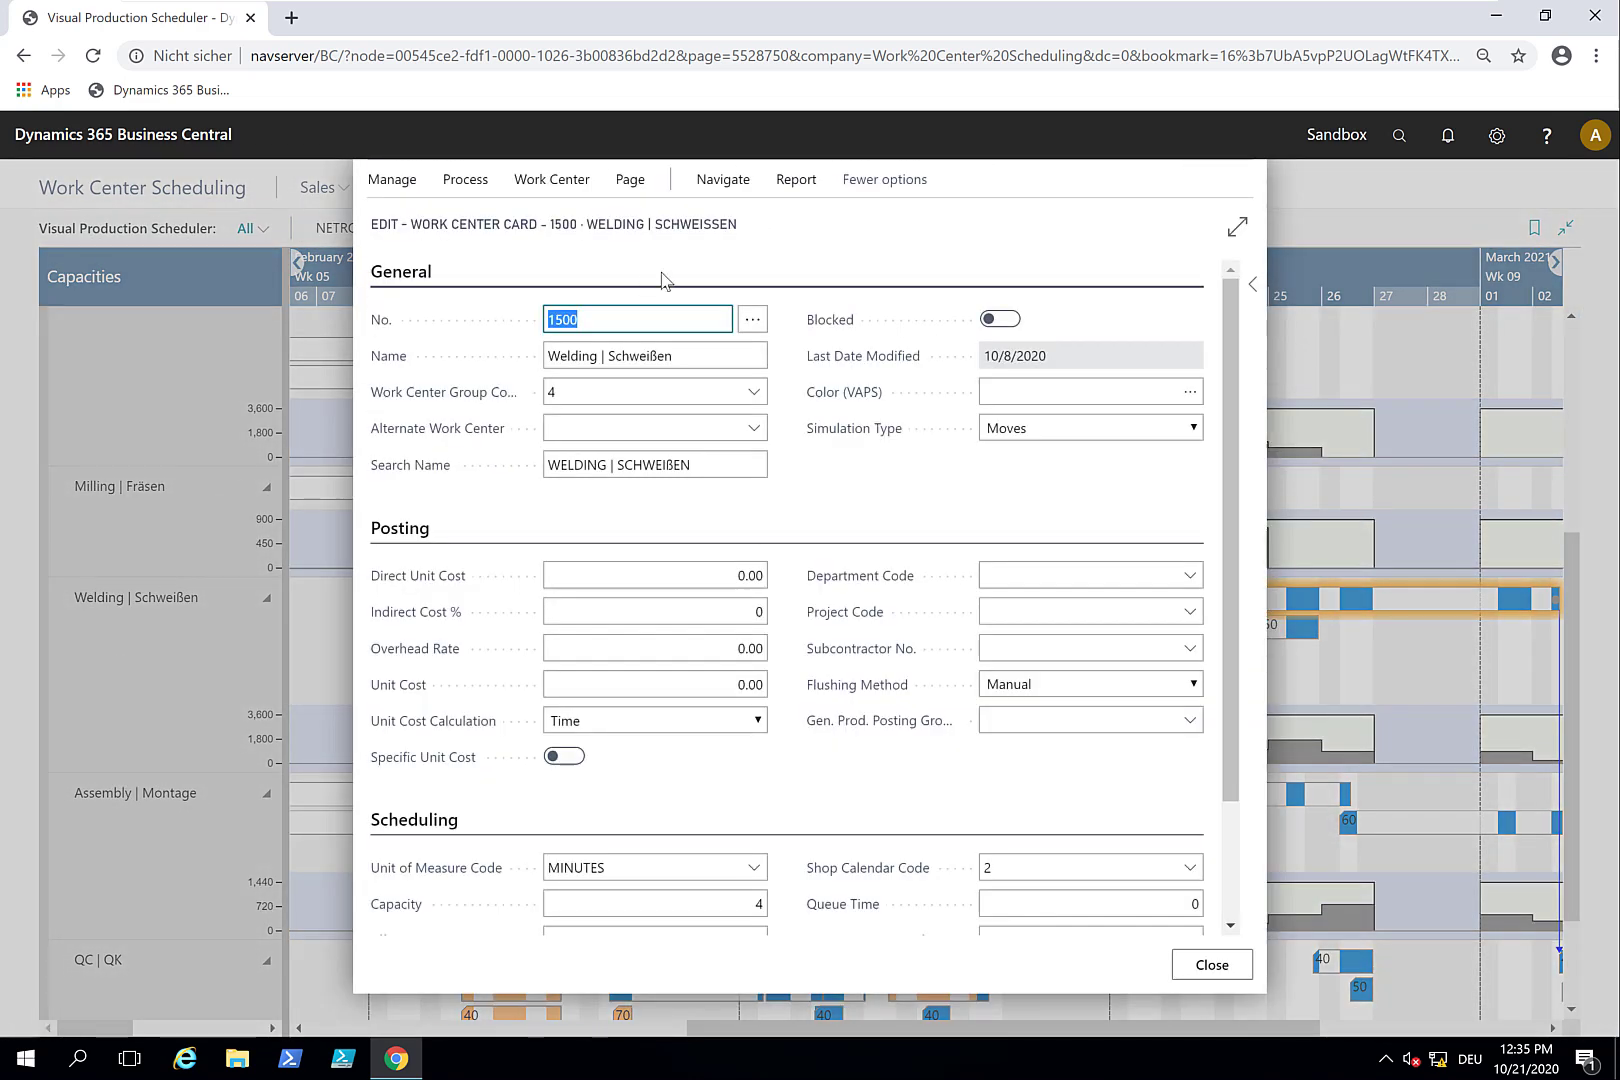
pyautogui.click(796, 178)
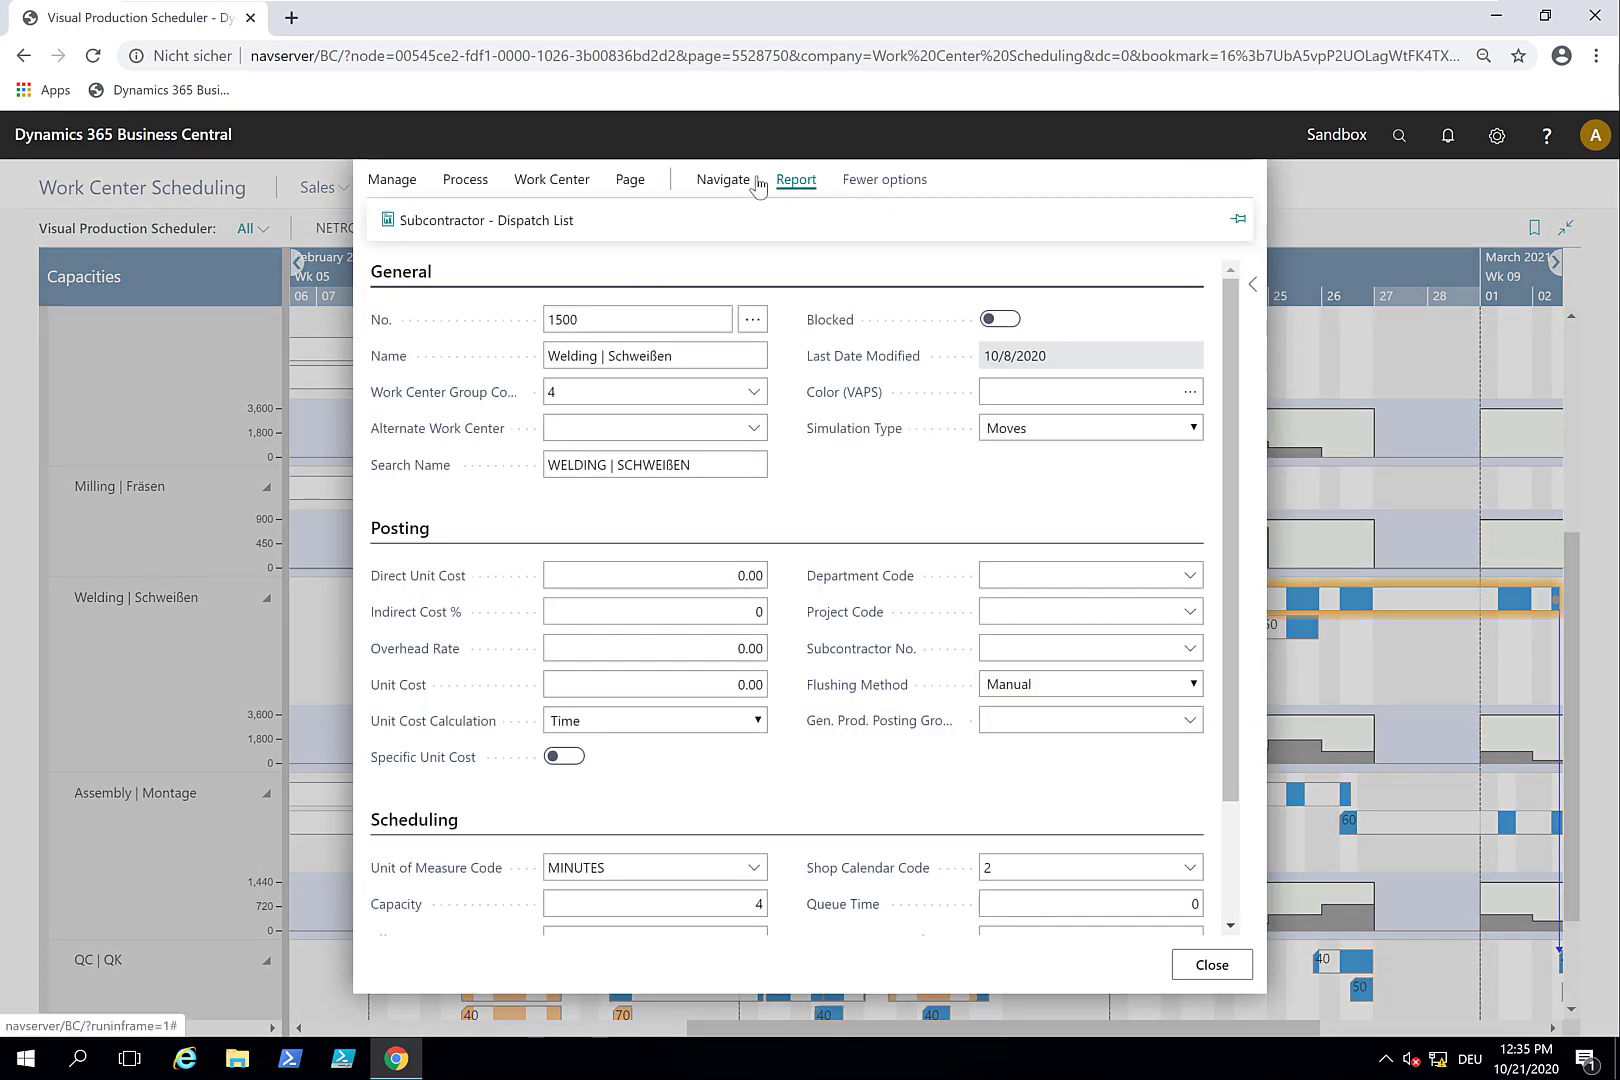
pyautogui.click(723, 178)
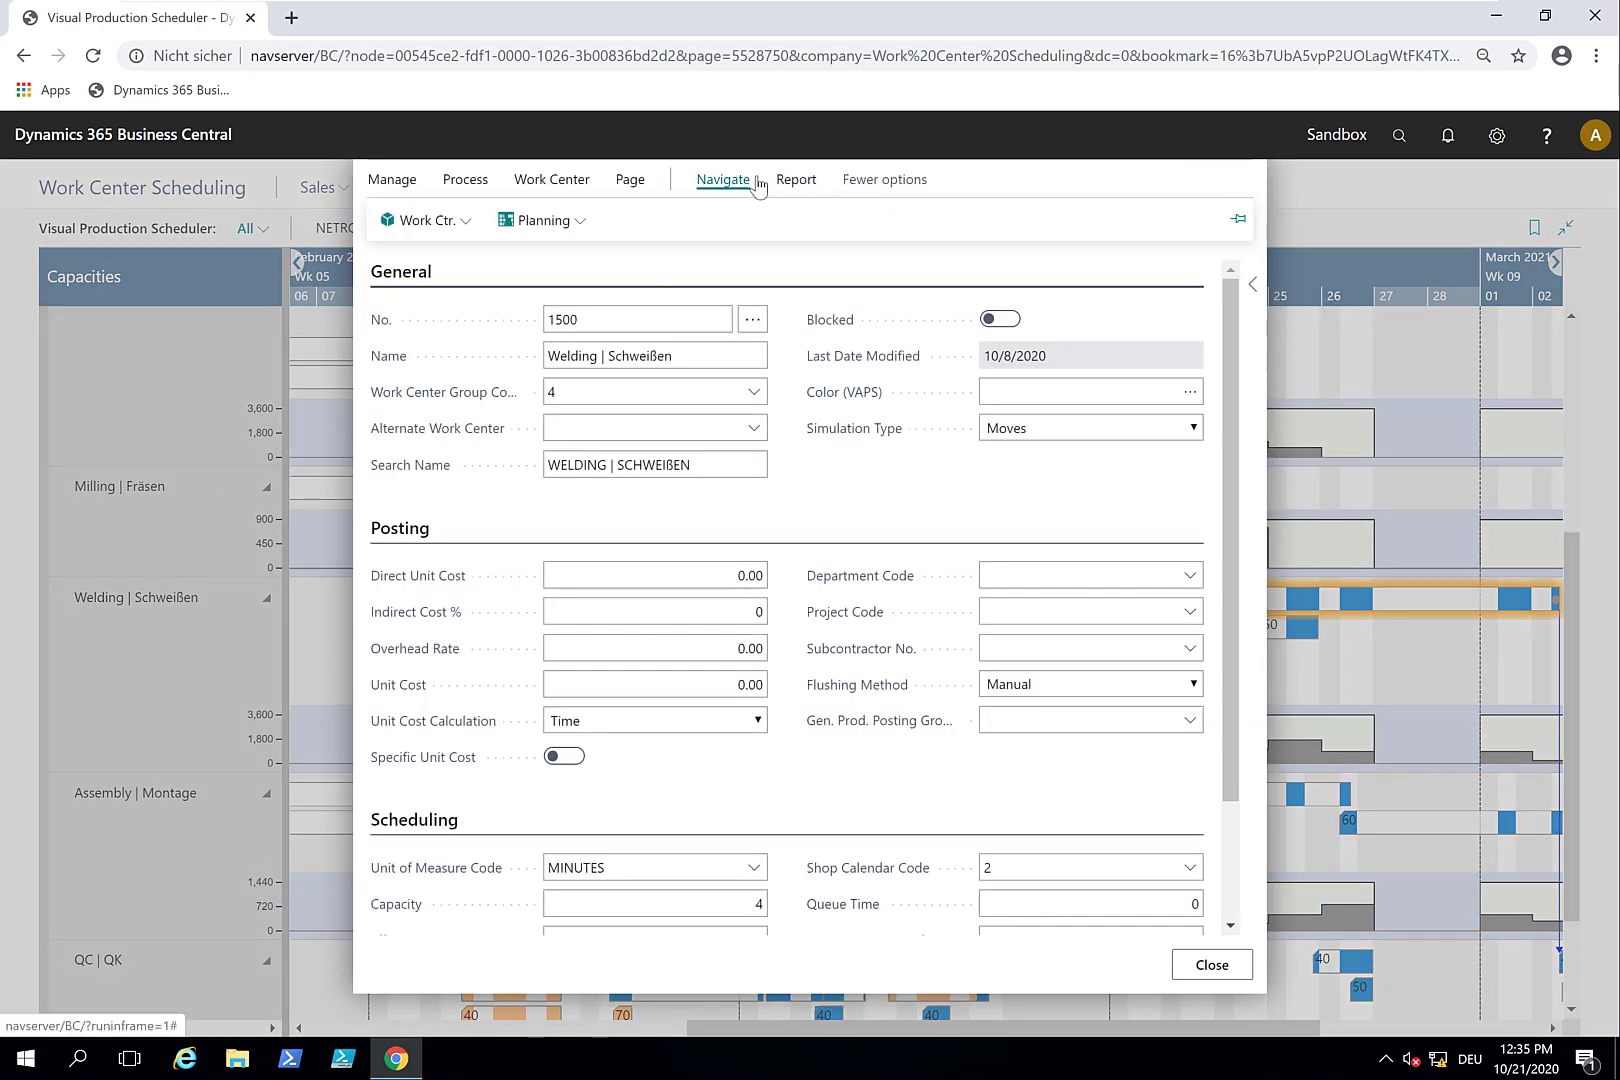
pyautogui.click(578, 225)
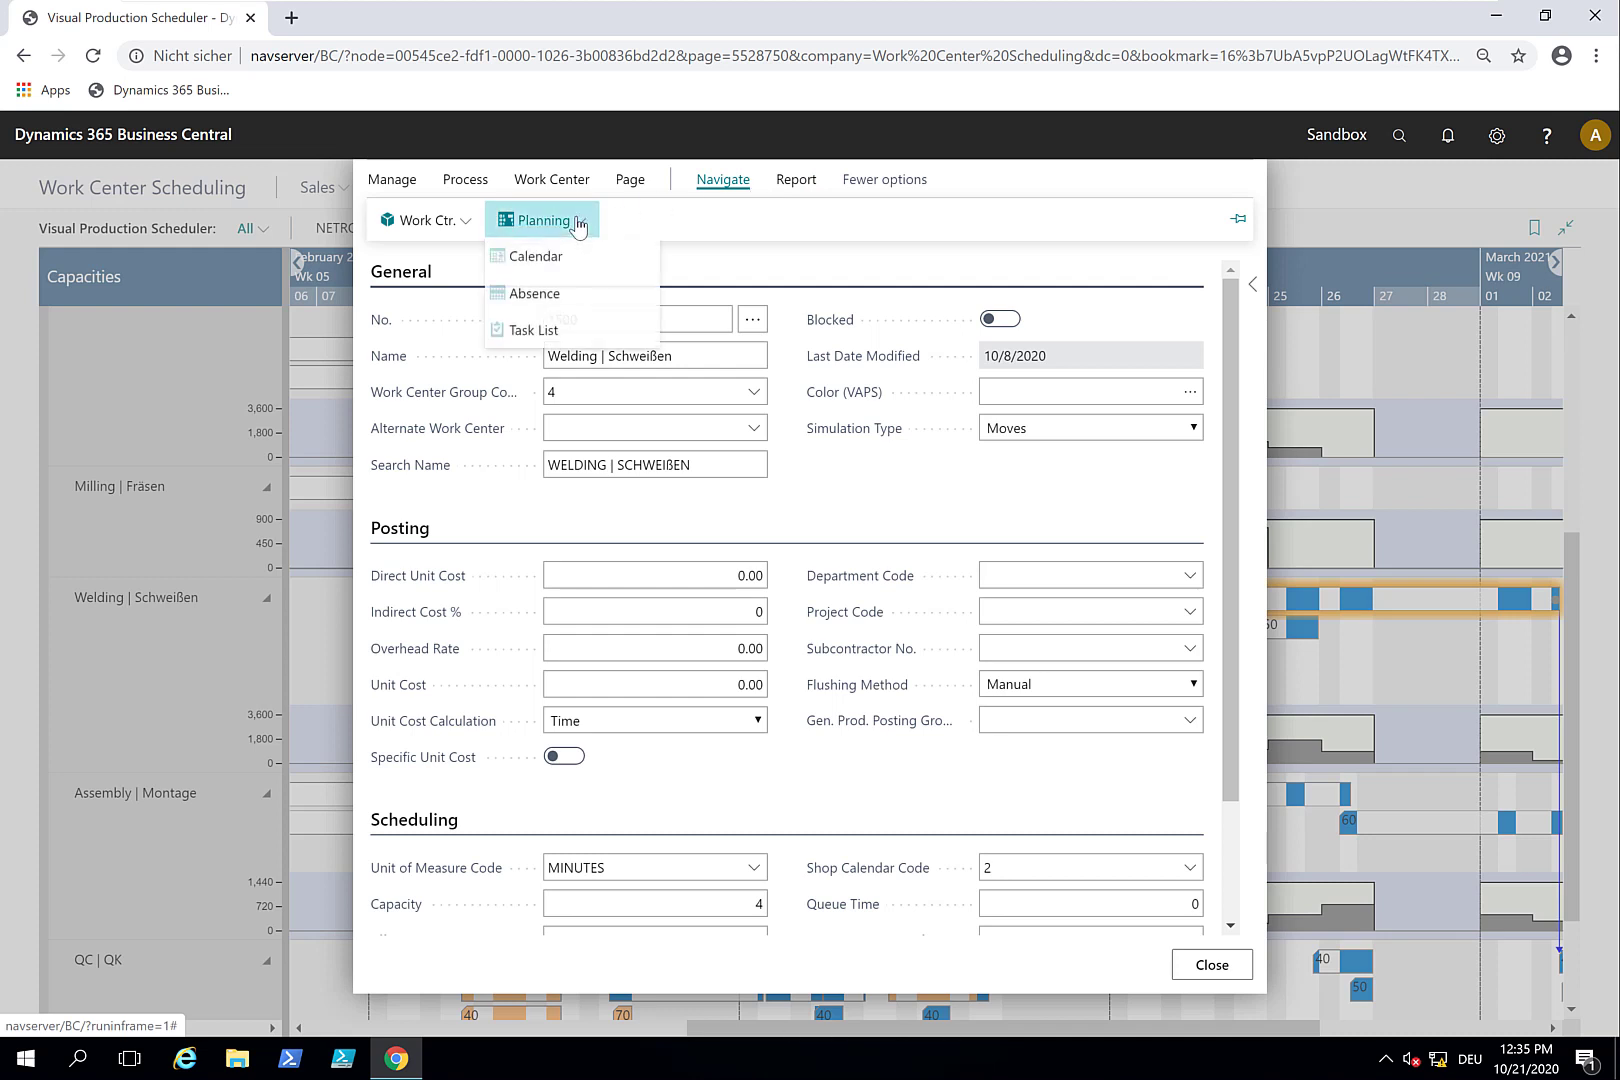
pyautogui.click(532, 295)
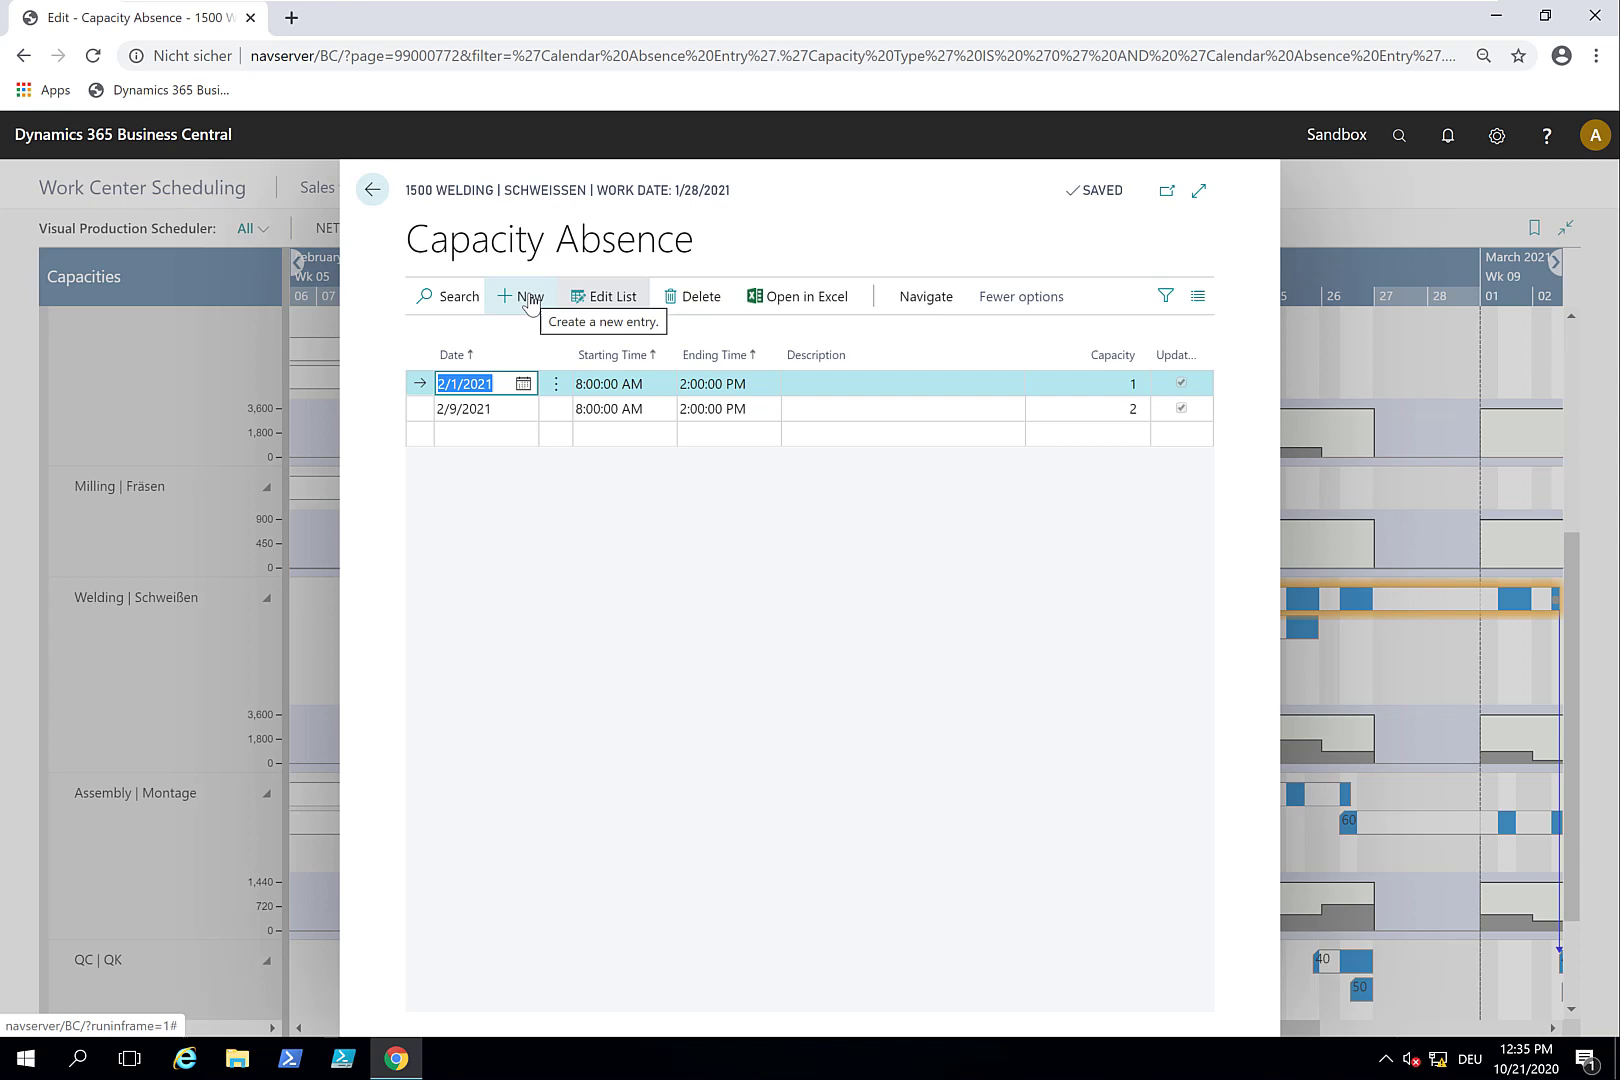
# - Add an absence on 2/15/2021 from 8:00 AM to 12:00 PM with capacity 2
pyautogui.click(481, 434)
pyautogui.click(524, 435)
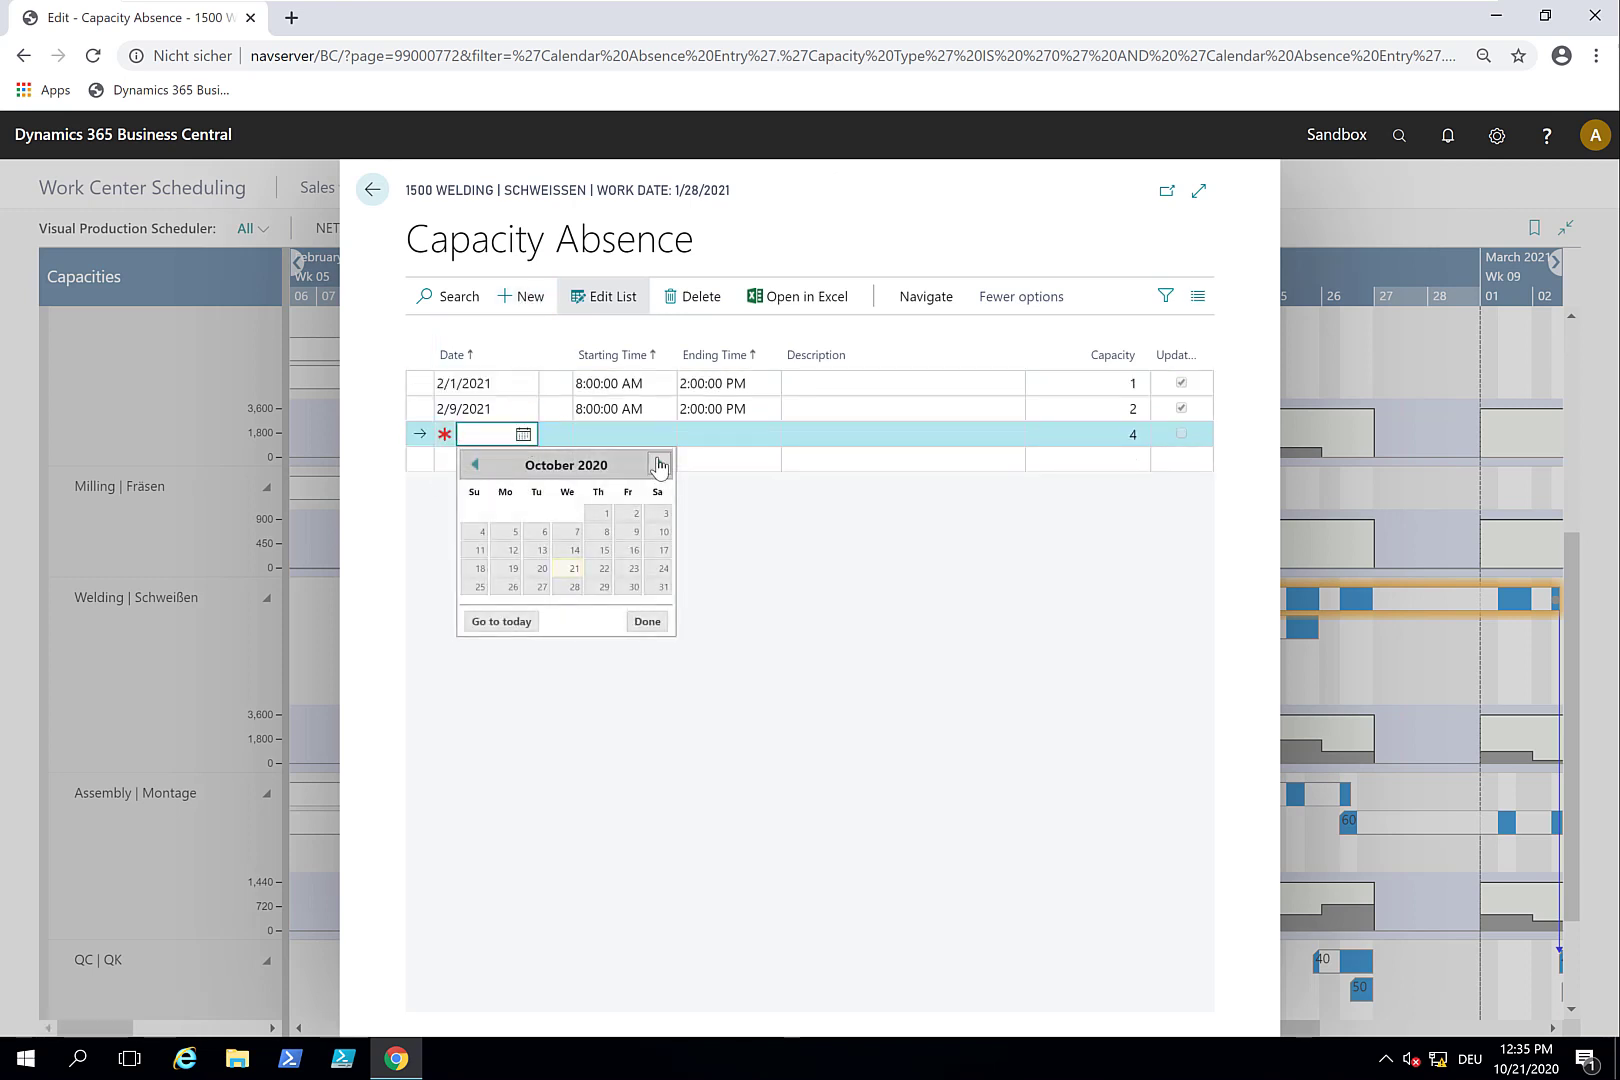
pyautogui.click(659, 465)
pyautogui.click(659, 465)
pyautogui.click(659, 465)
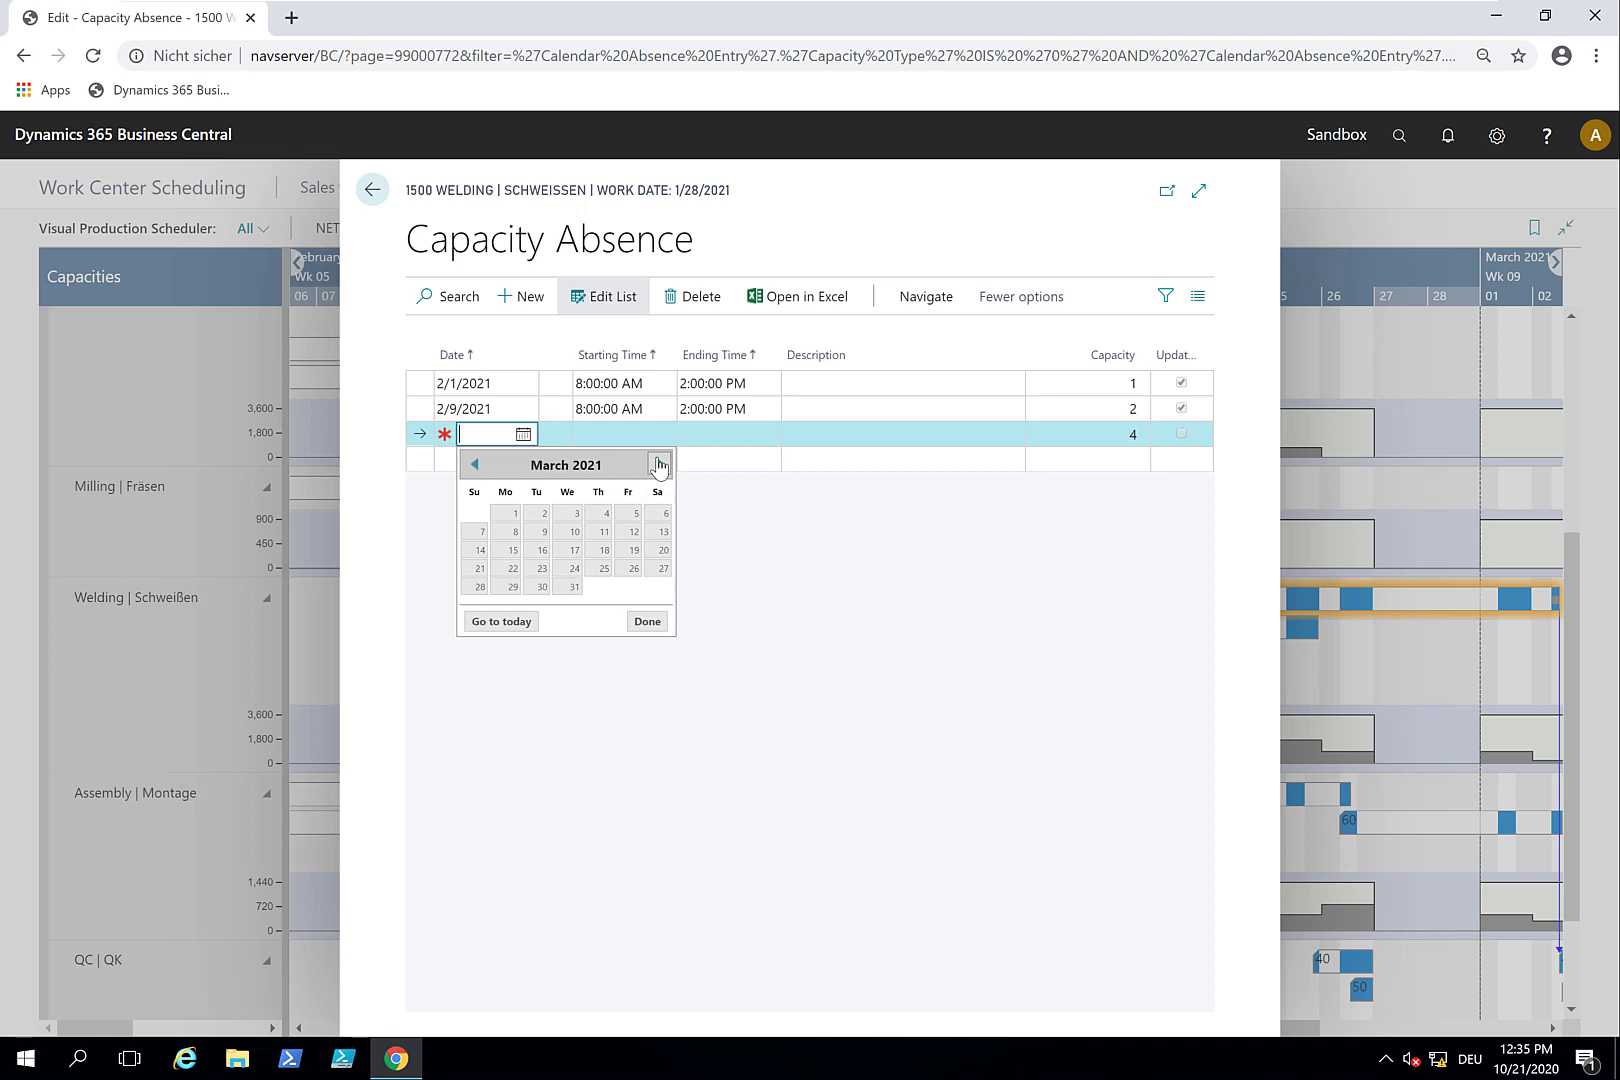
pyautogui.click(475, 465)
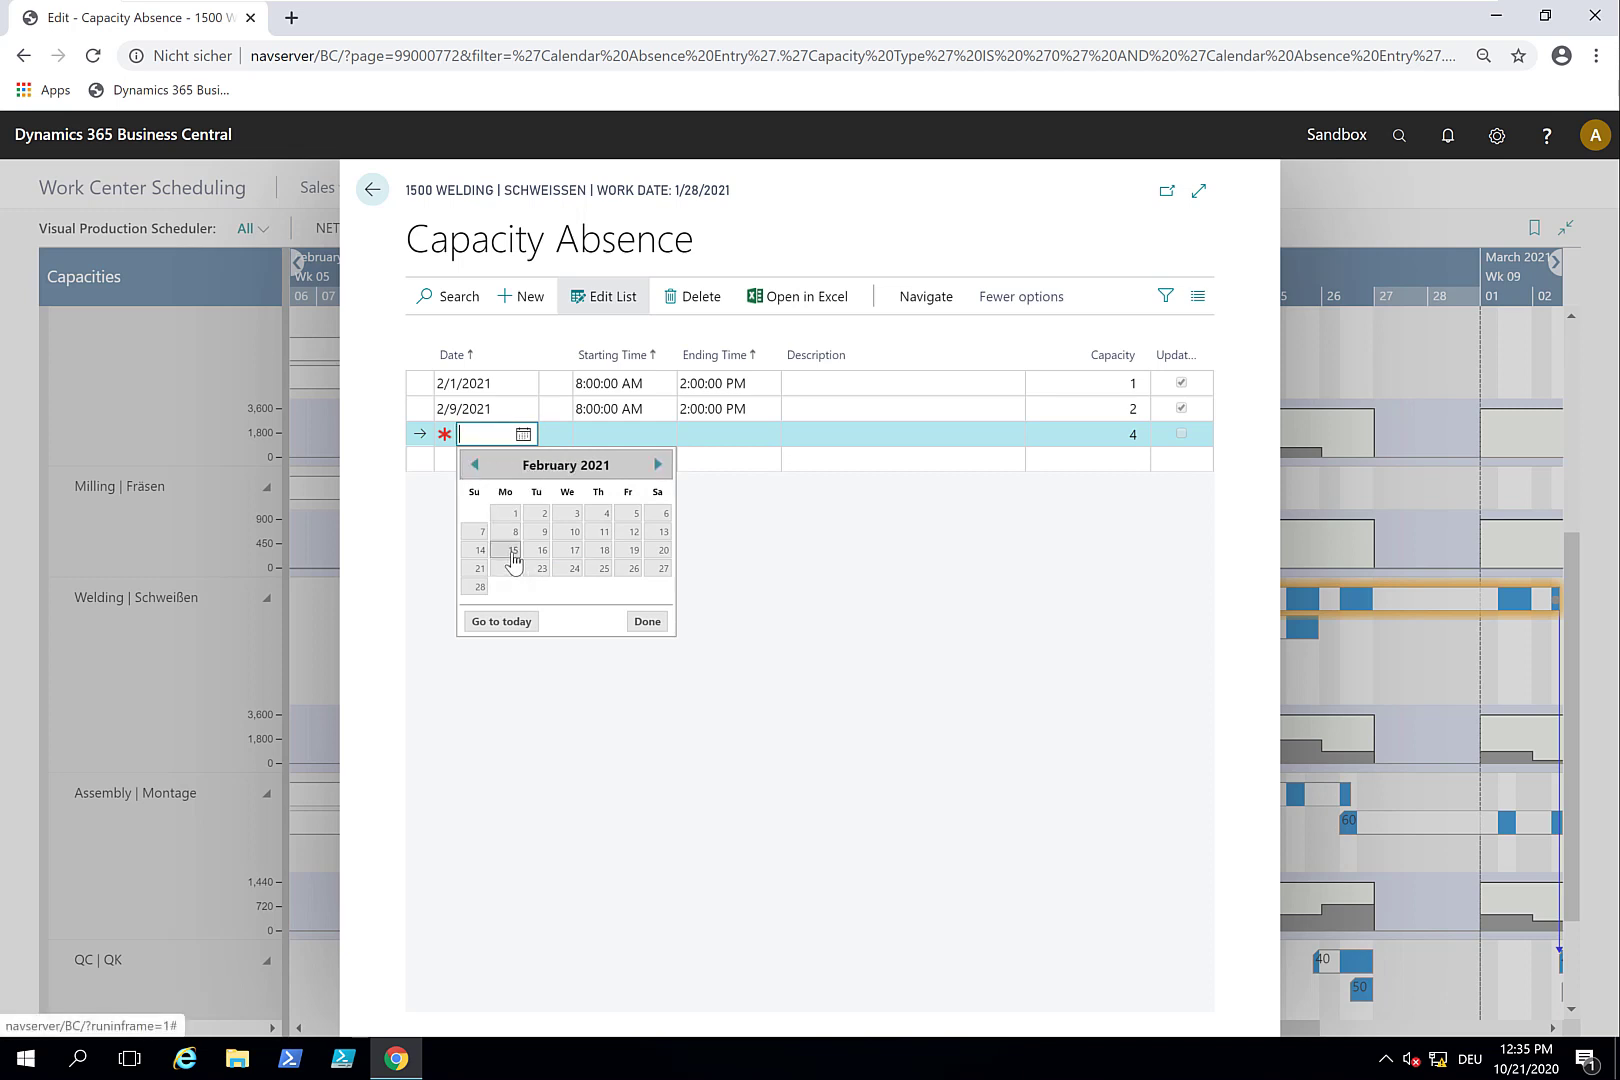
pyautogui.click(513, 551)
pyautogui.click(623, 434)
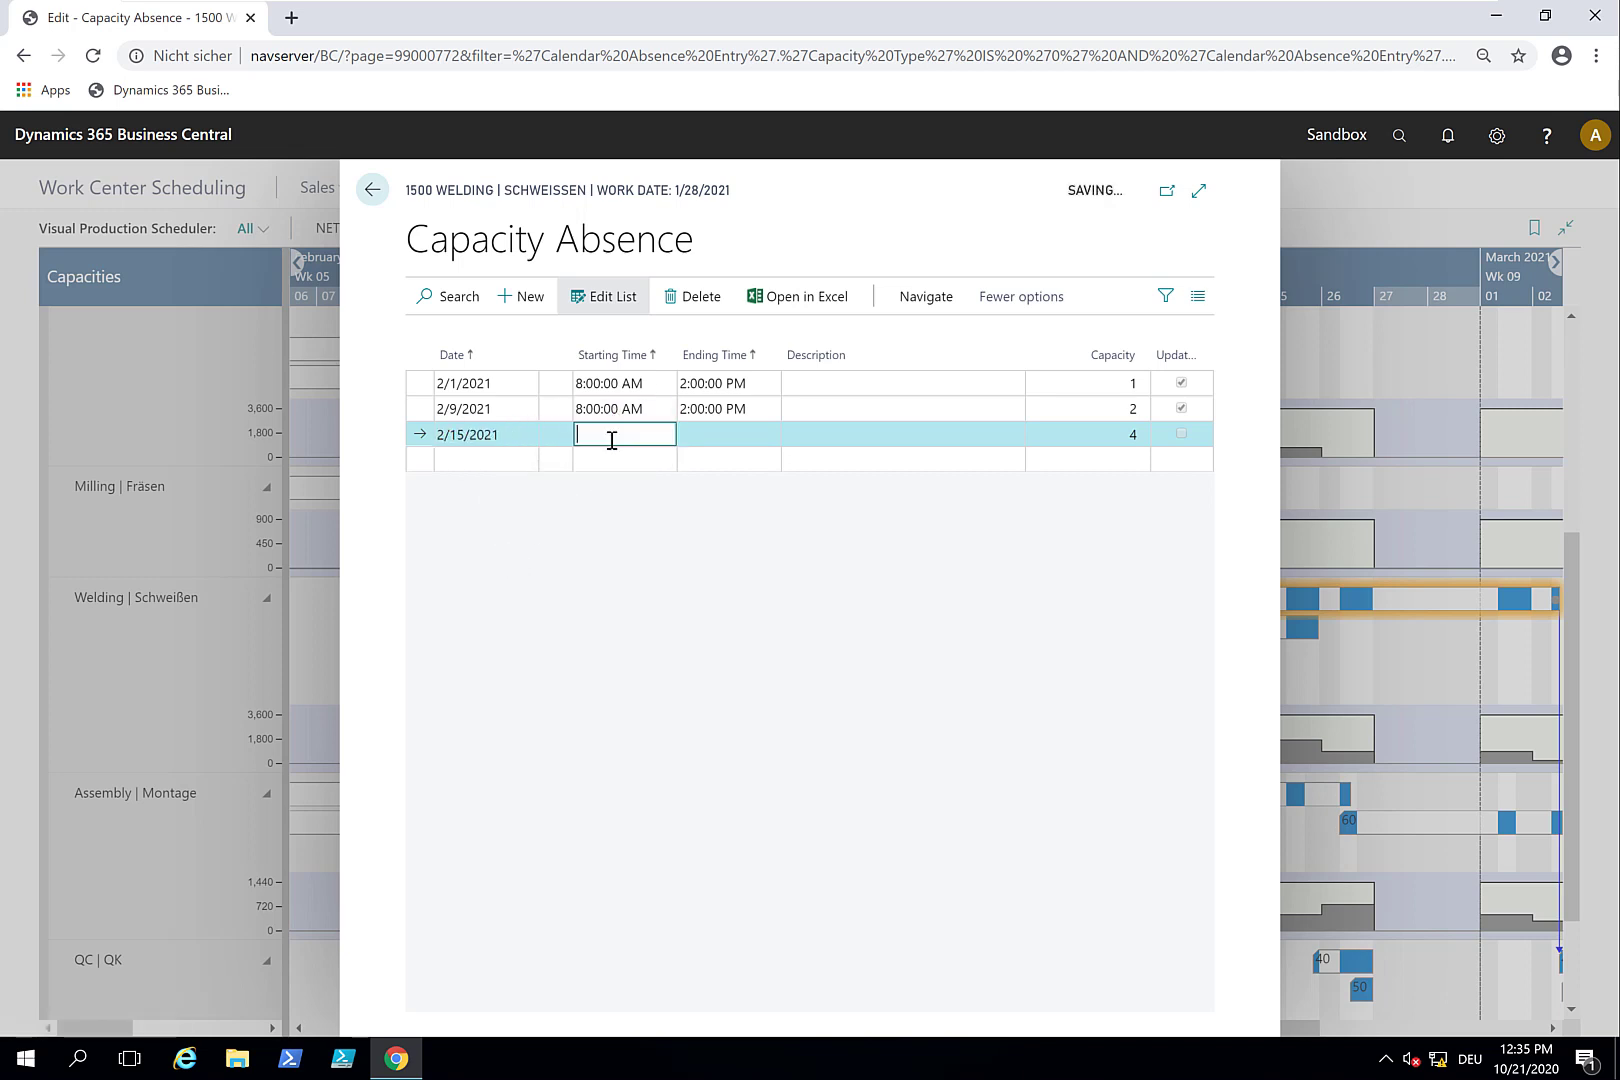
pyautogui.write('8')
pyautogui.press('Tab')
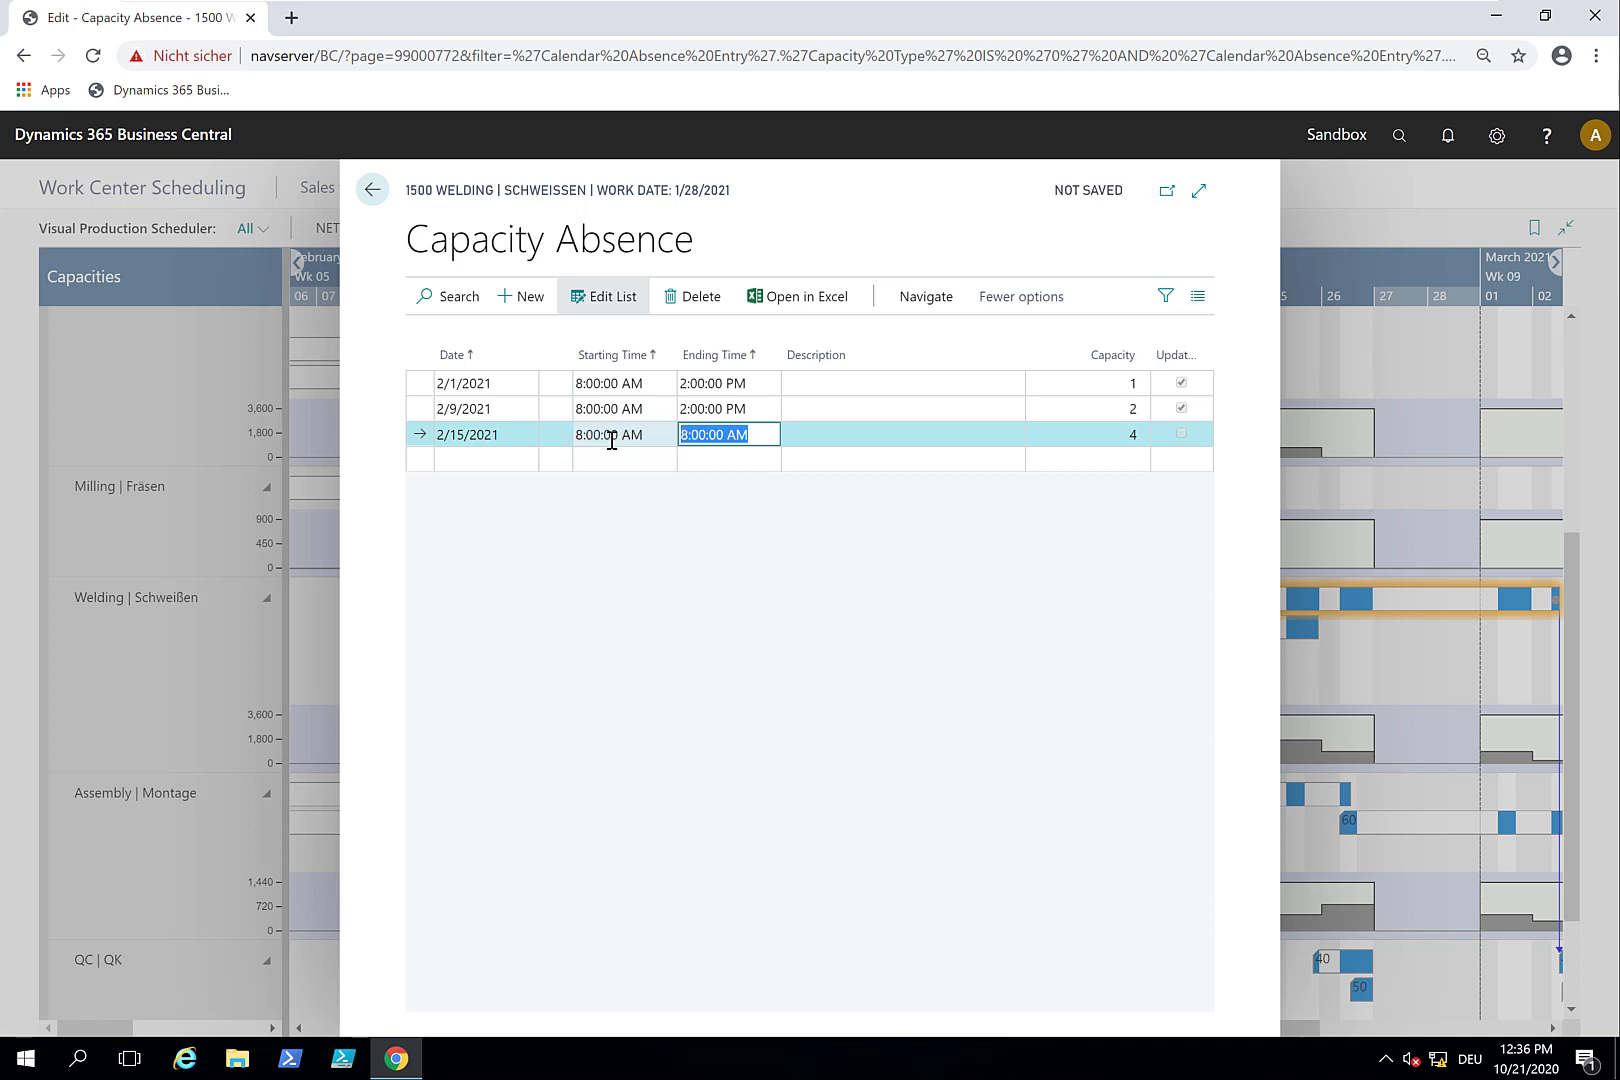
pyautogui.write('15')
pyautogui.write('1')
pyautogui.write('2')
pyautogui.press('Tab')
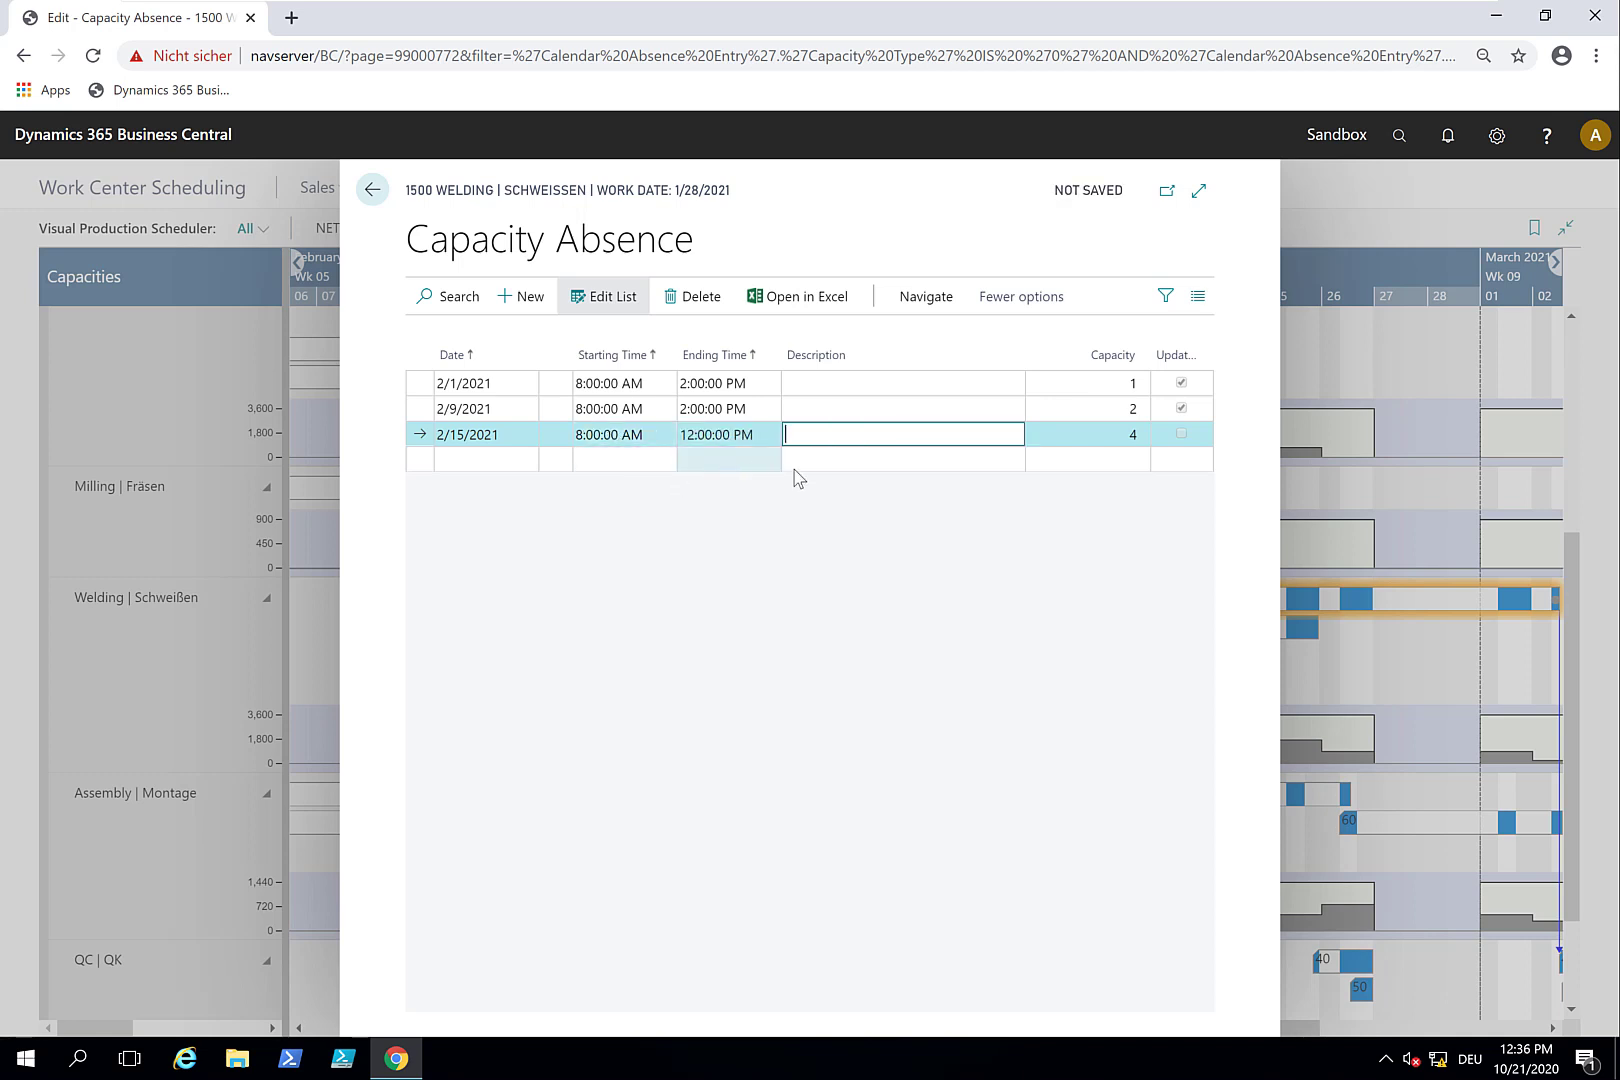
pyautogui.click(1114, 434)
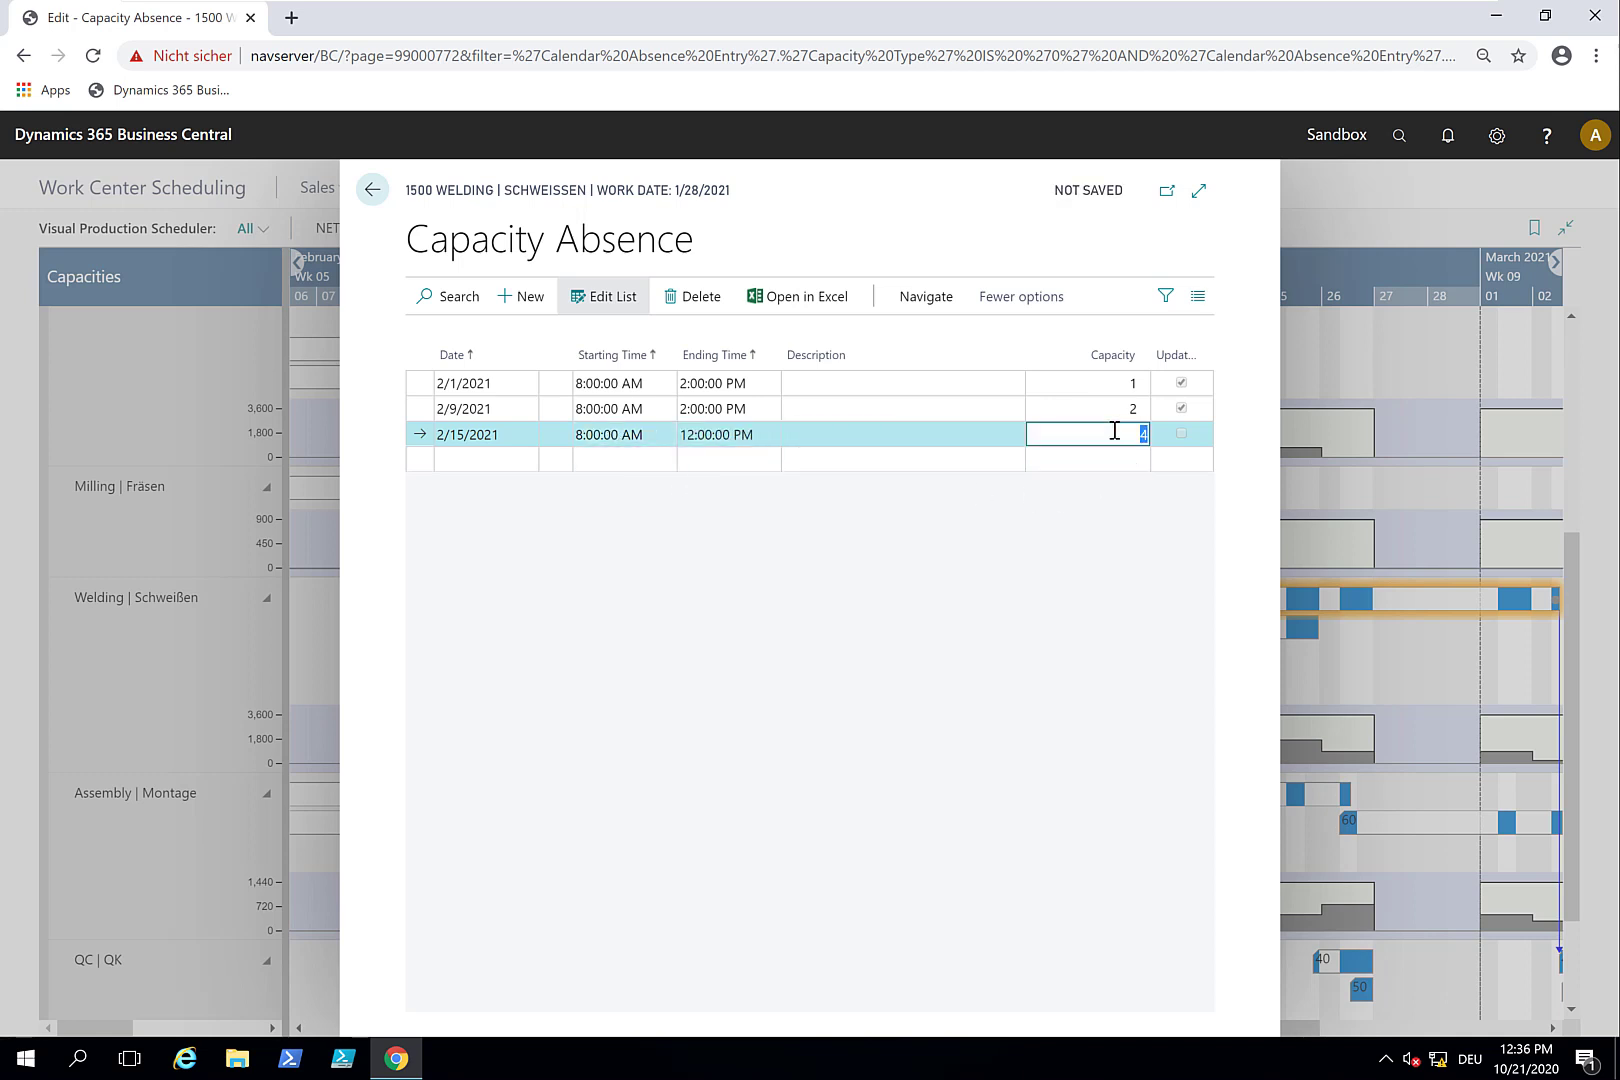
pyautogui.write('2')
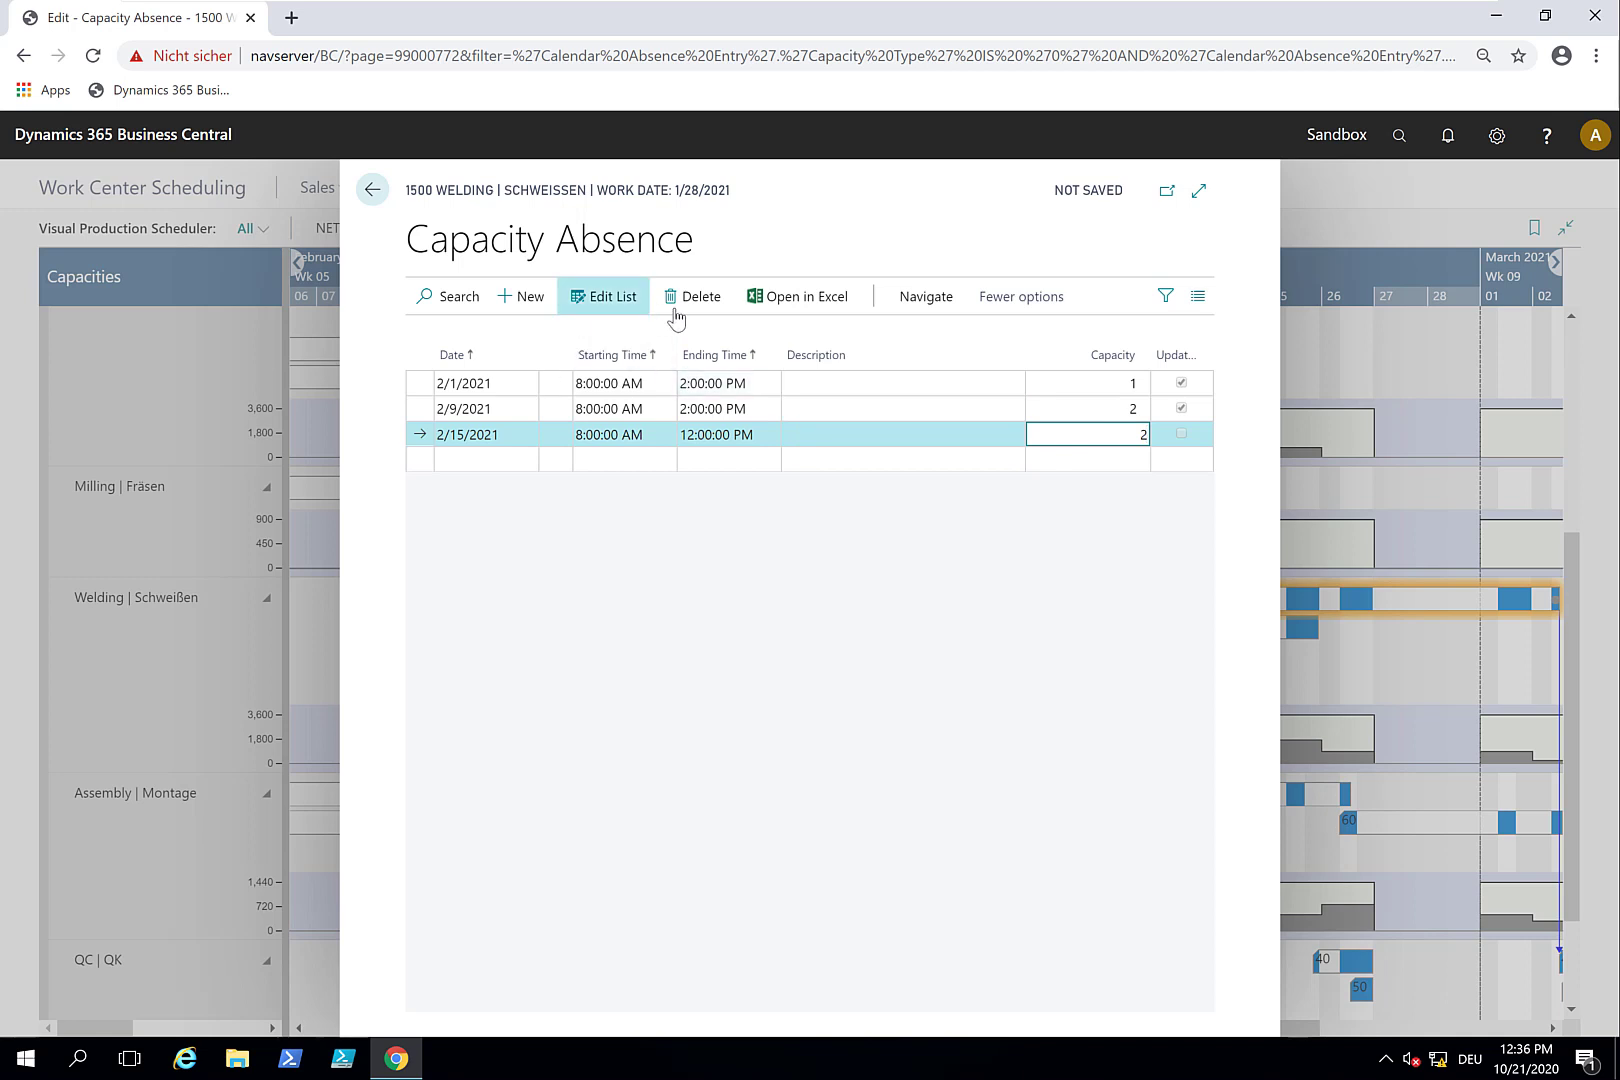
# - Apply the absence with Absence > Update and close the Welding card
pyautogui.click(925, 296)
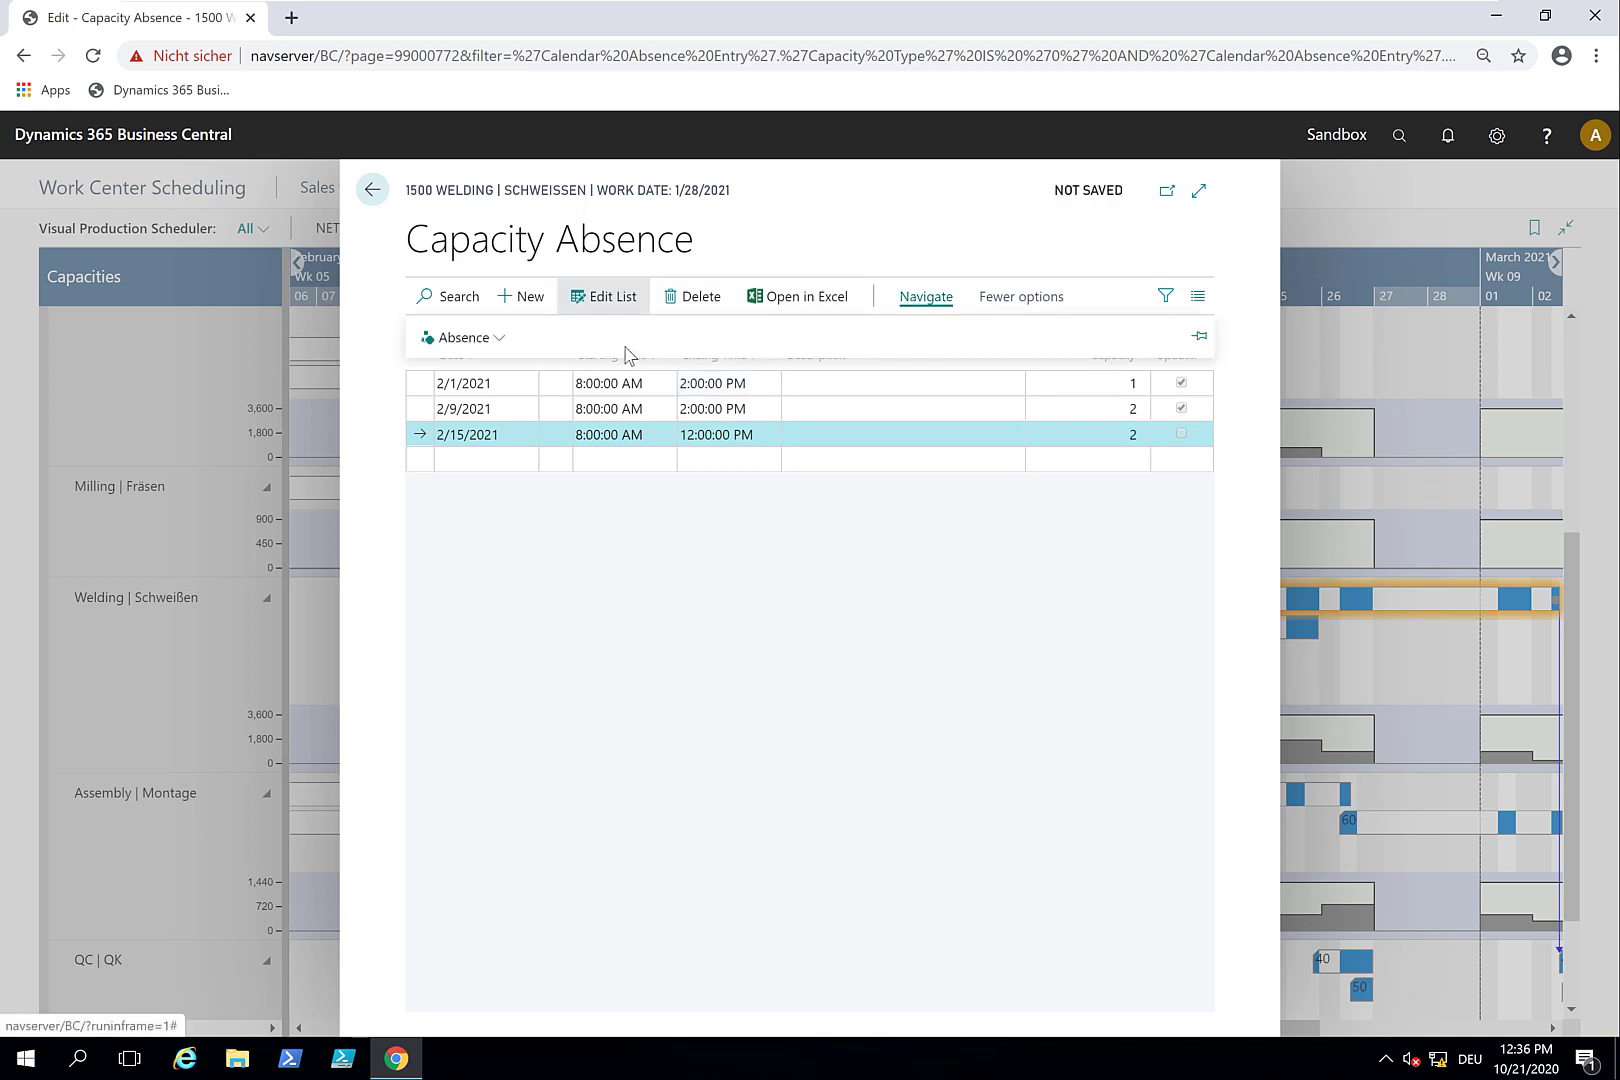
pyautogui.click(497, 338)
pyautogui.click(485, 369)
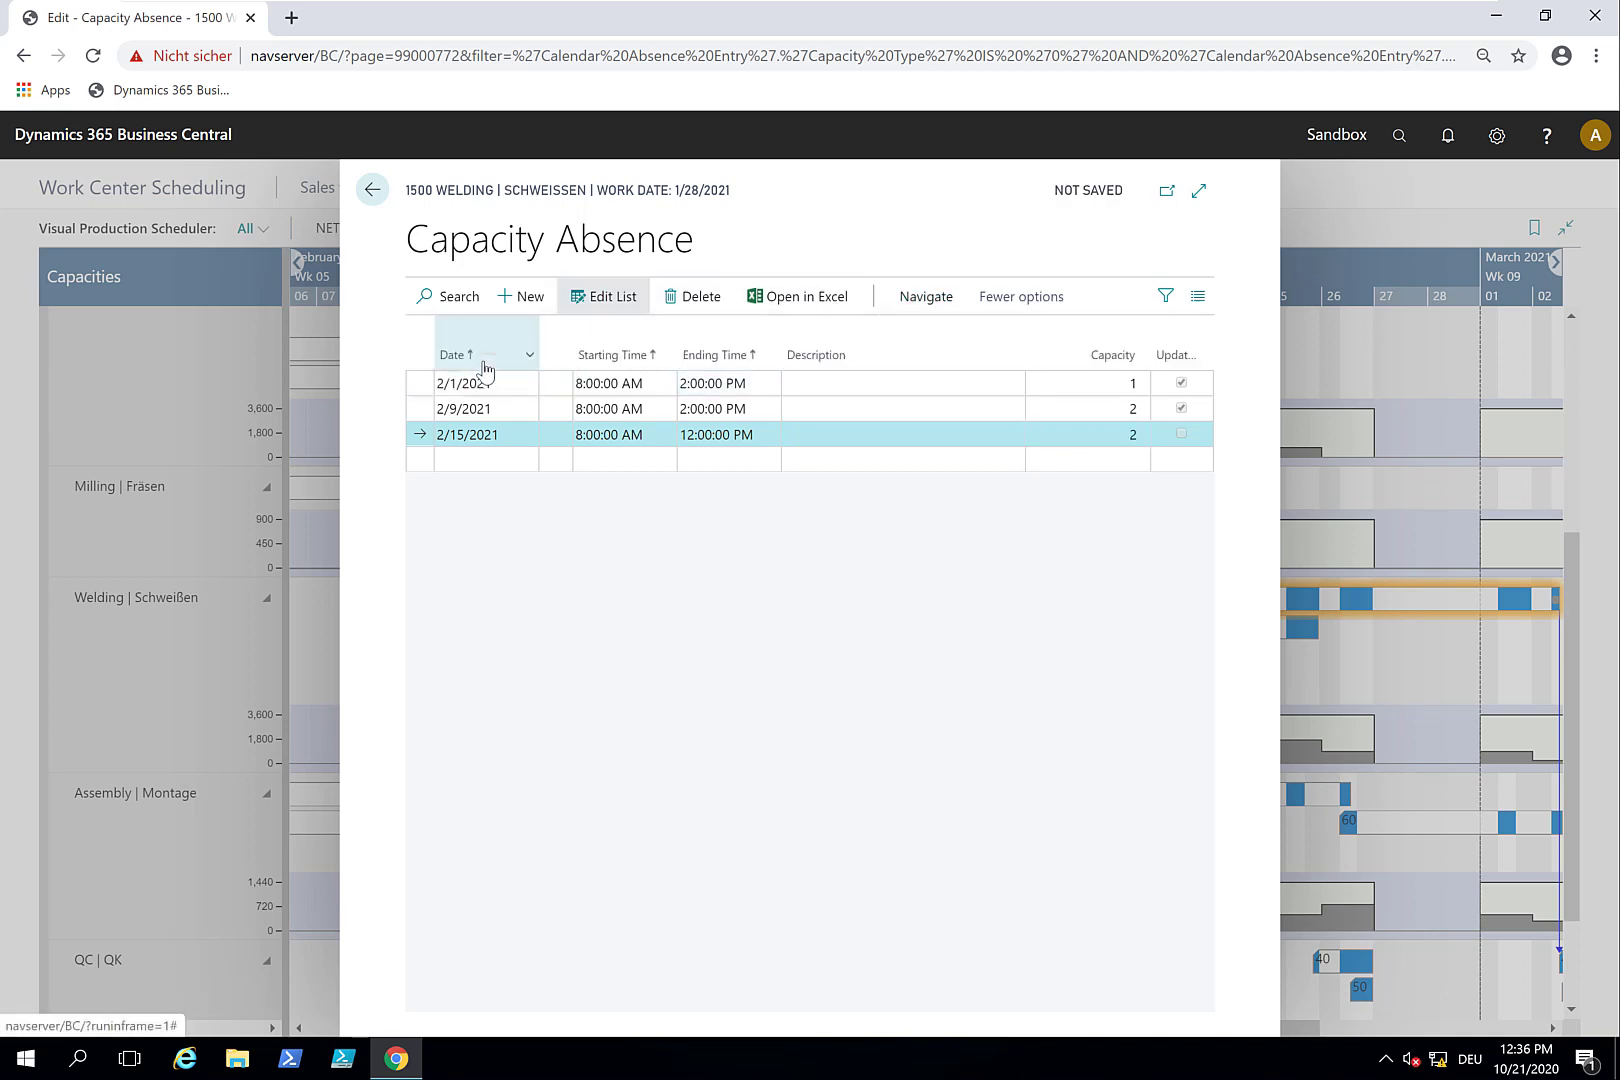
pyautogui.click(373, 190)
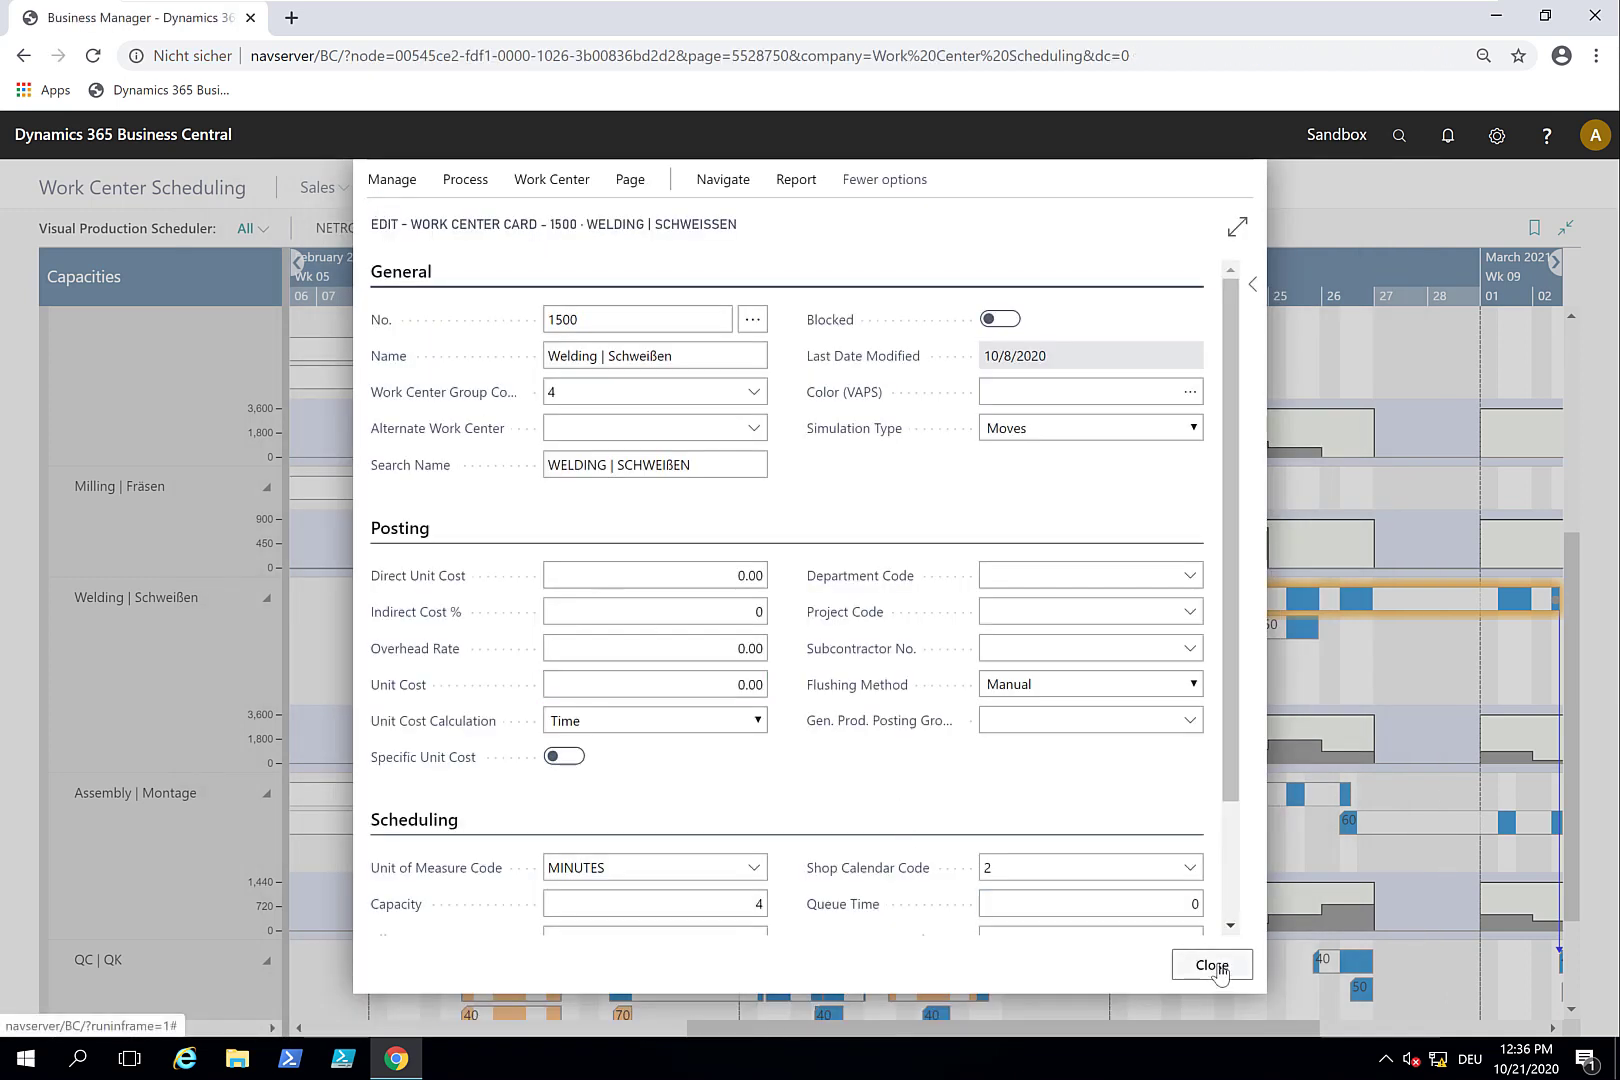
pyautogui.click(1212, 965)
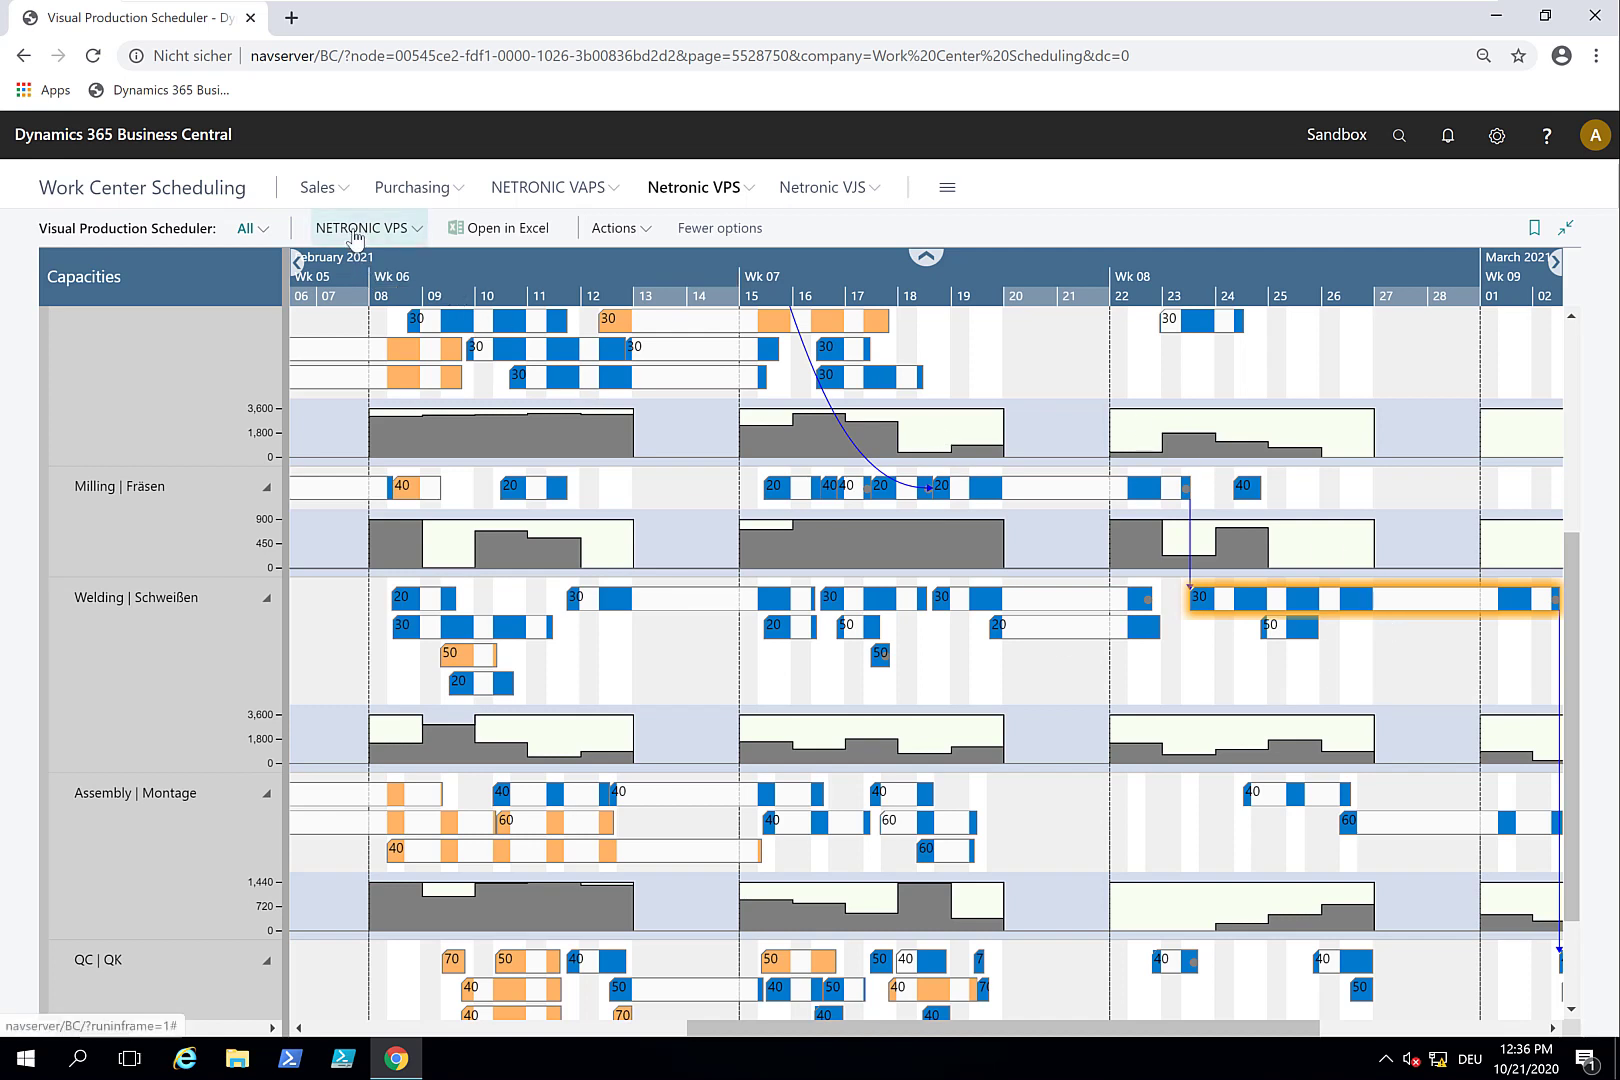
# - Save the schedule with NETRONIC VPS > Save and acknowledge the confirmation
pyautogui.click(357, 235)
pyautogui.click(358, 304)
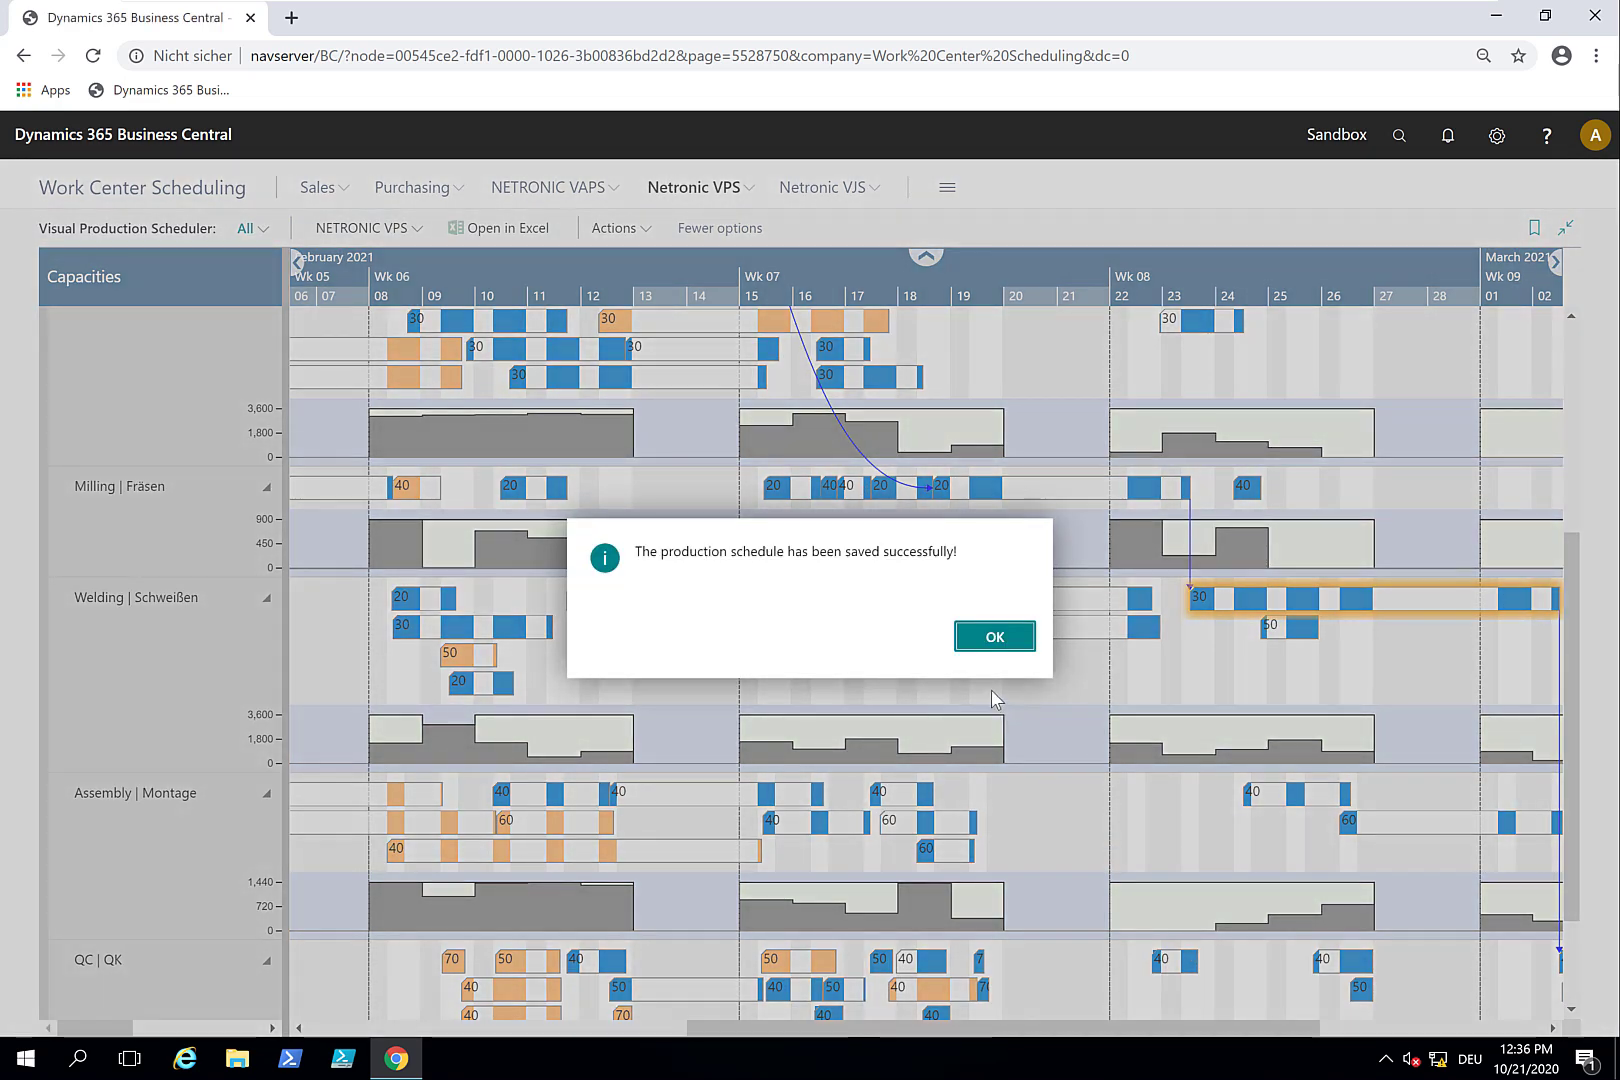
pyautogui.click(995, 639)
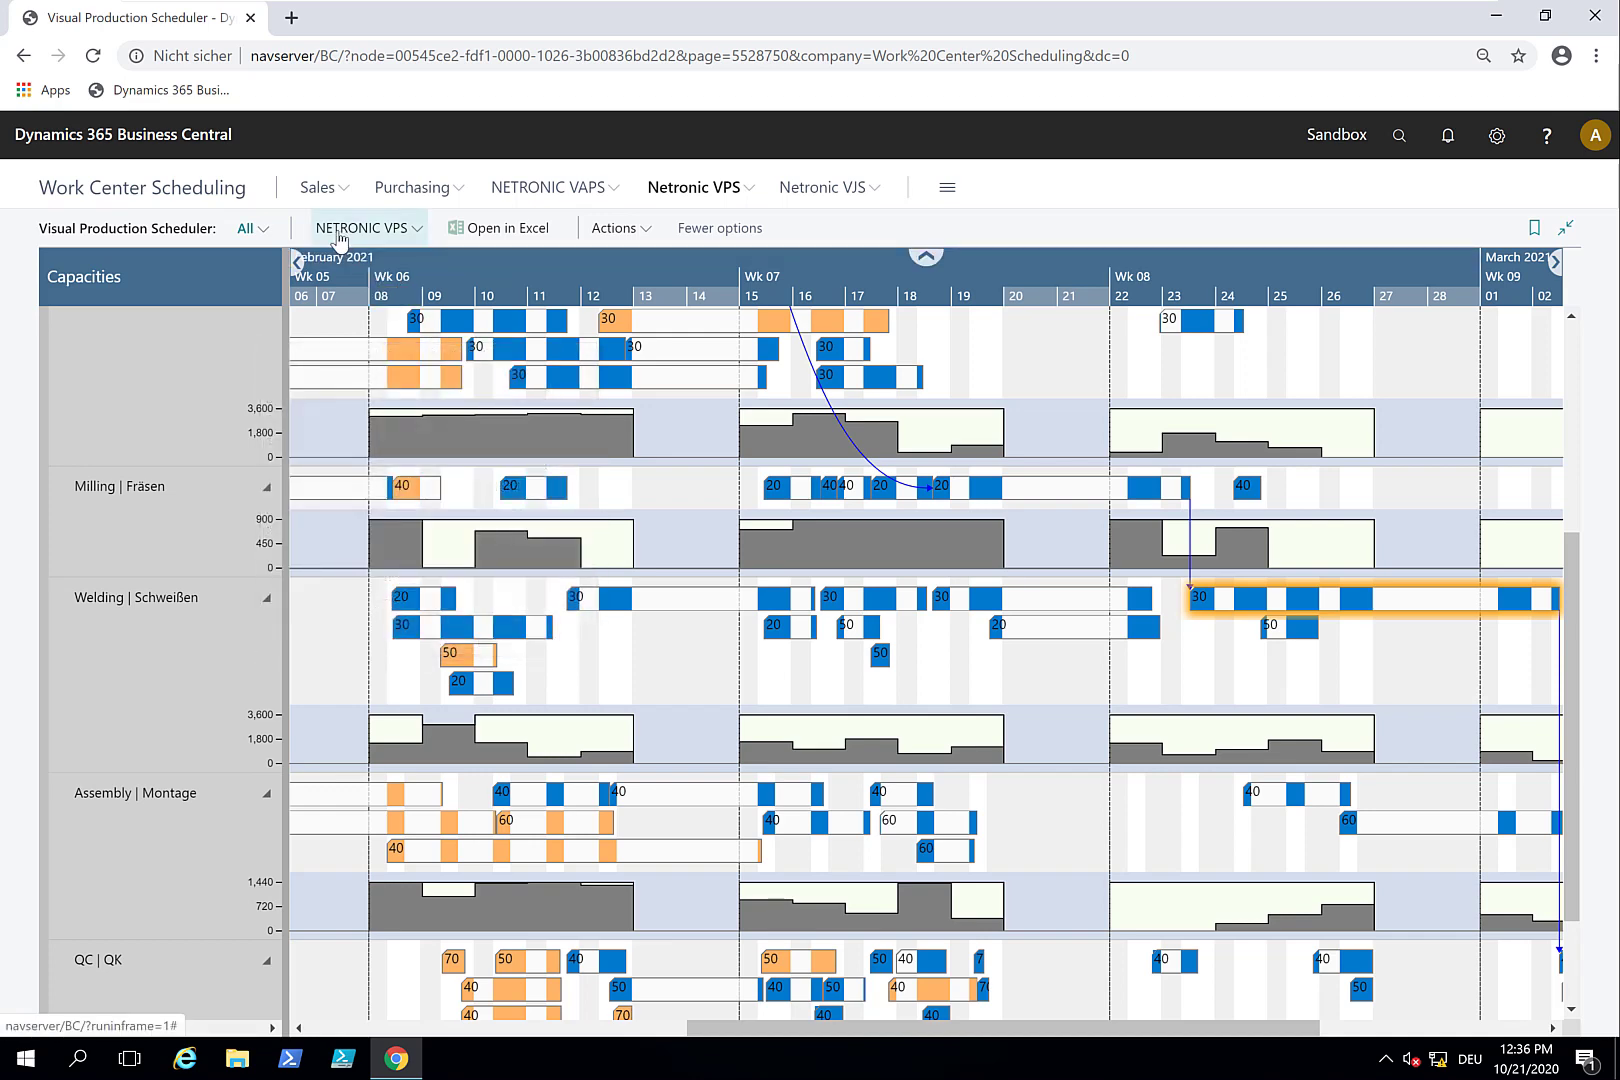
# - Reload the schedule with NETRONIC VPS > Reload and confirm
pyautogui.click(339, 229)
pyautogui.click(335, 276)
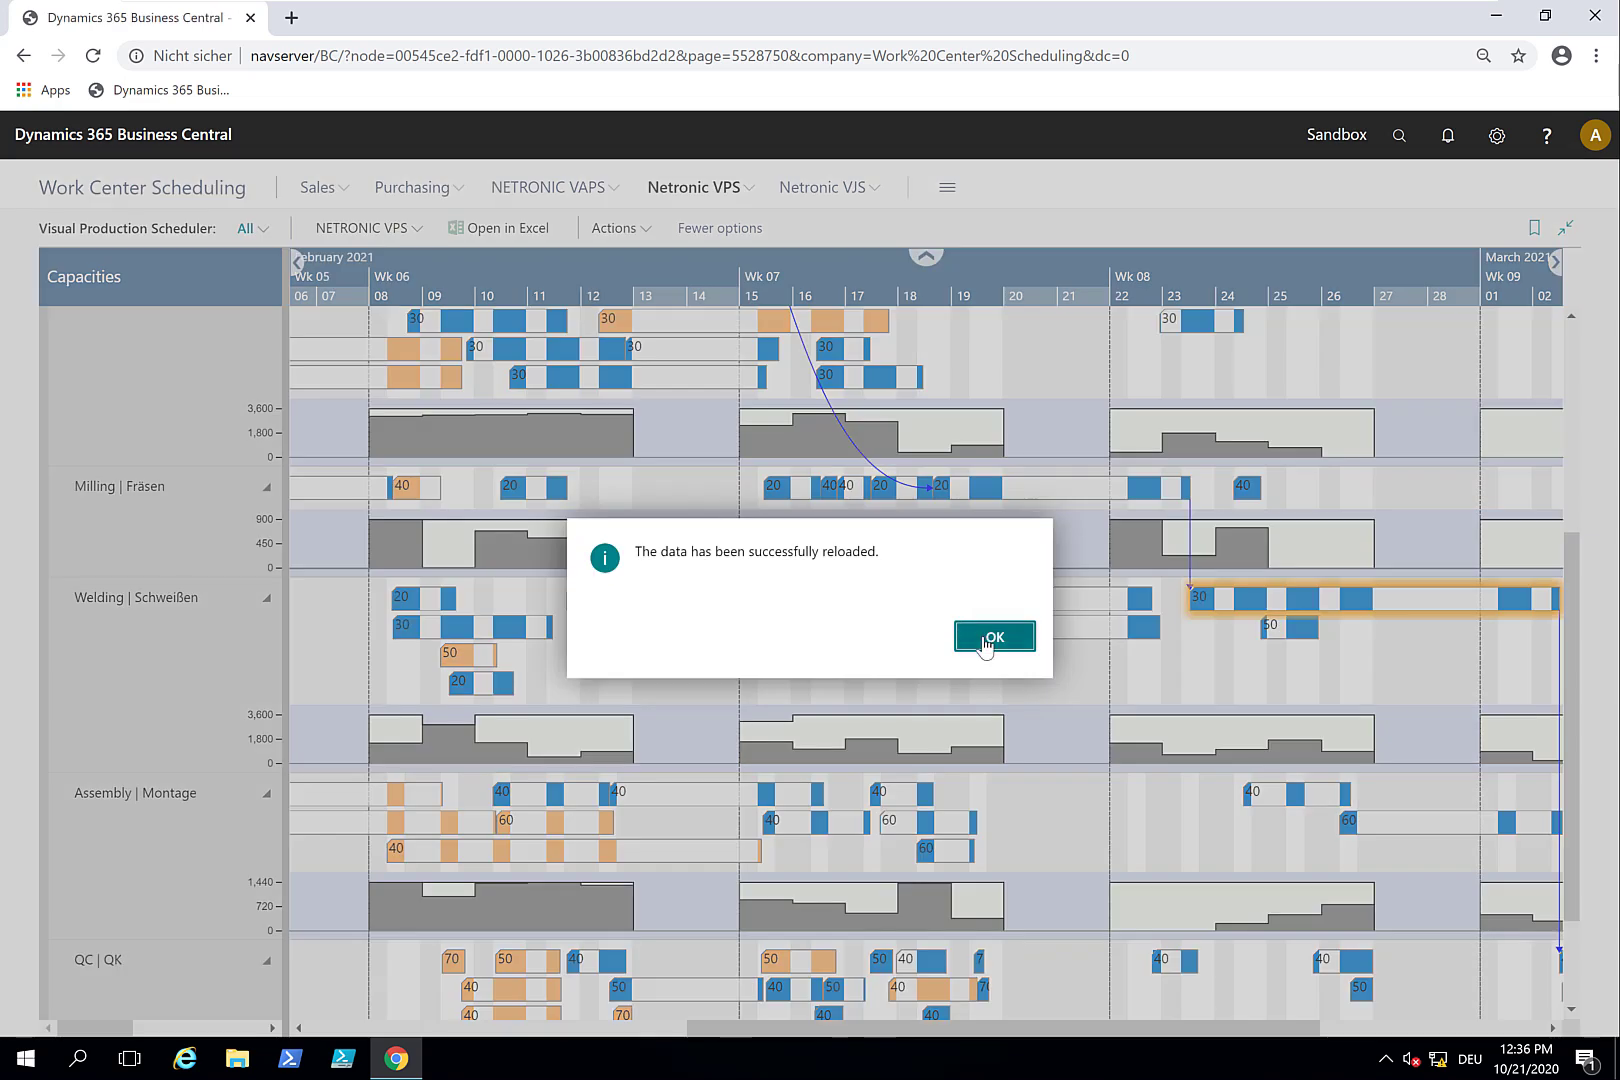
pyautogui.click(994, 636)
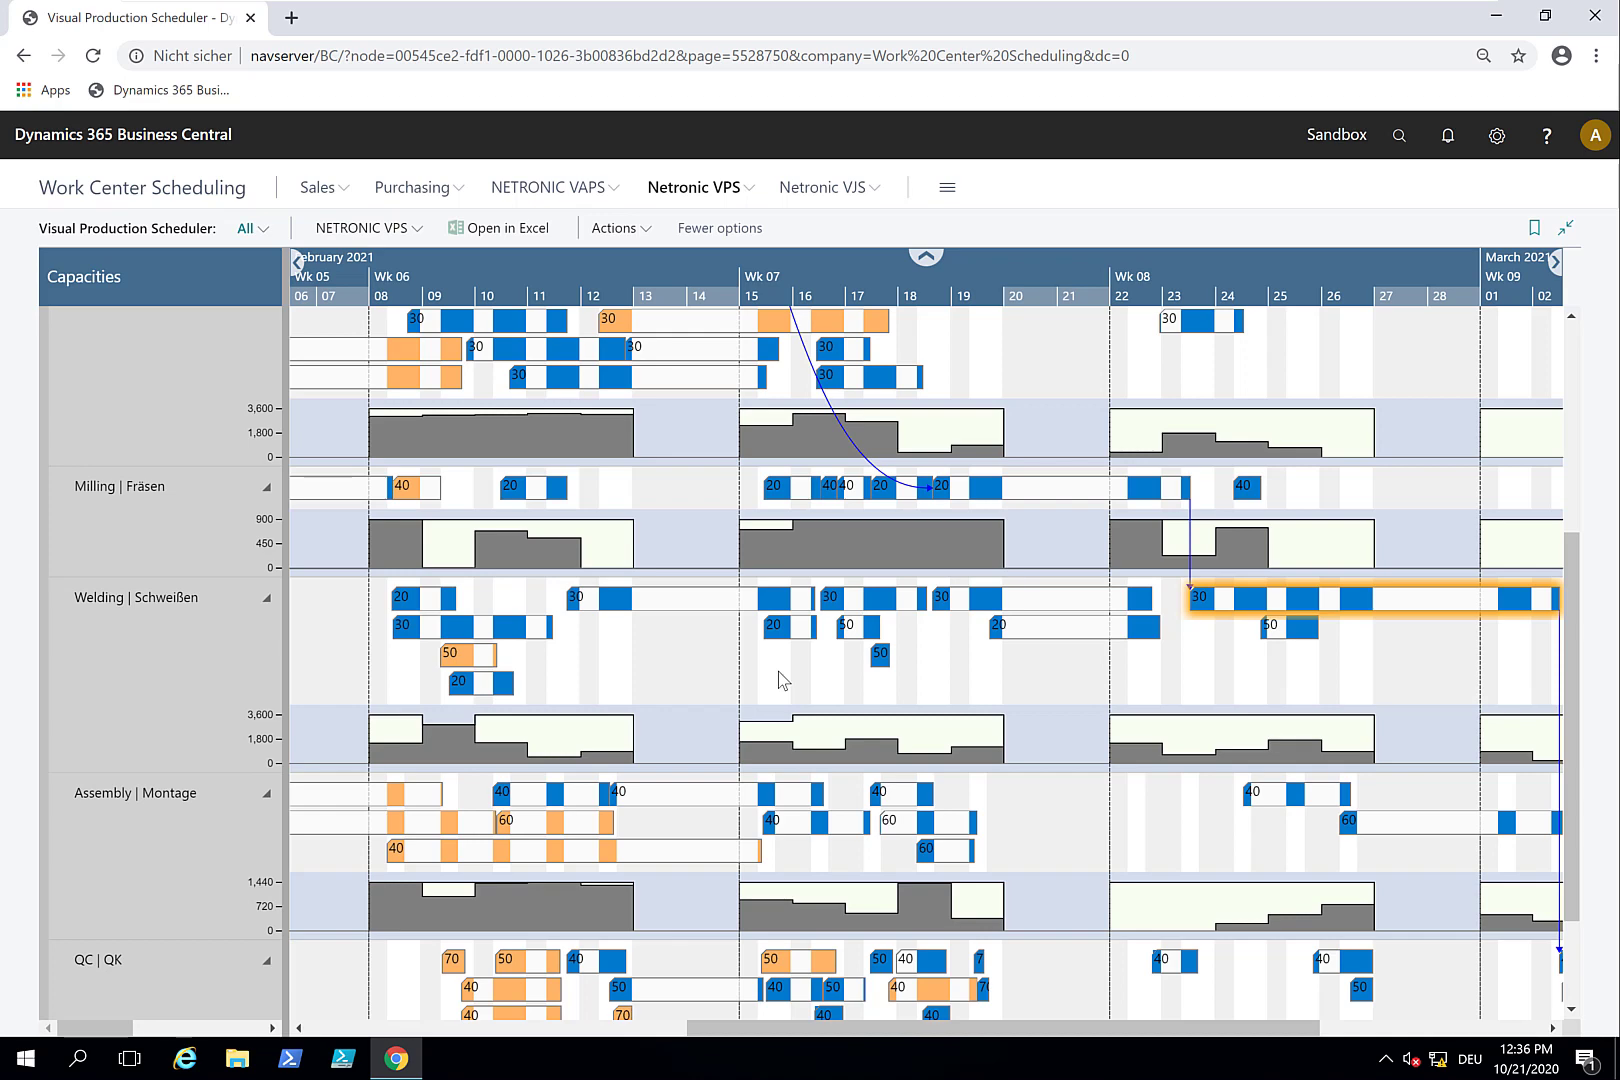
pyautogui.scroll(5, 890, 594)
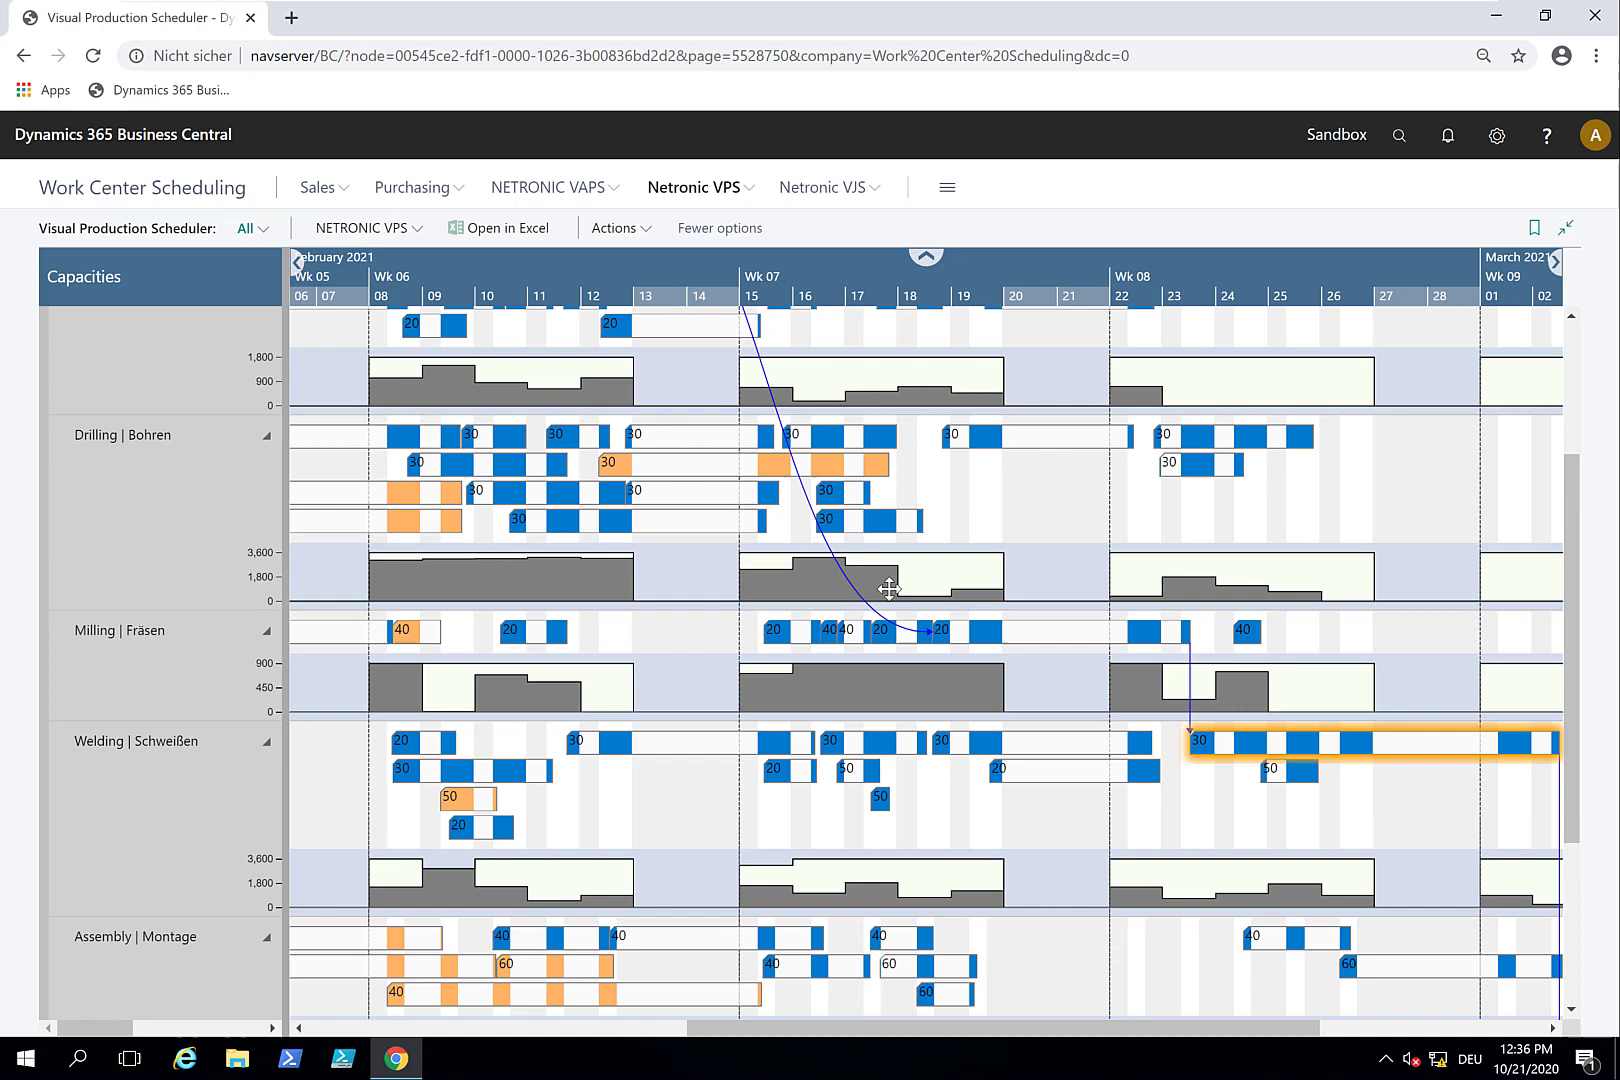